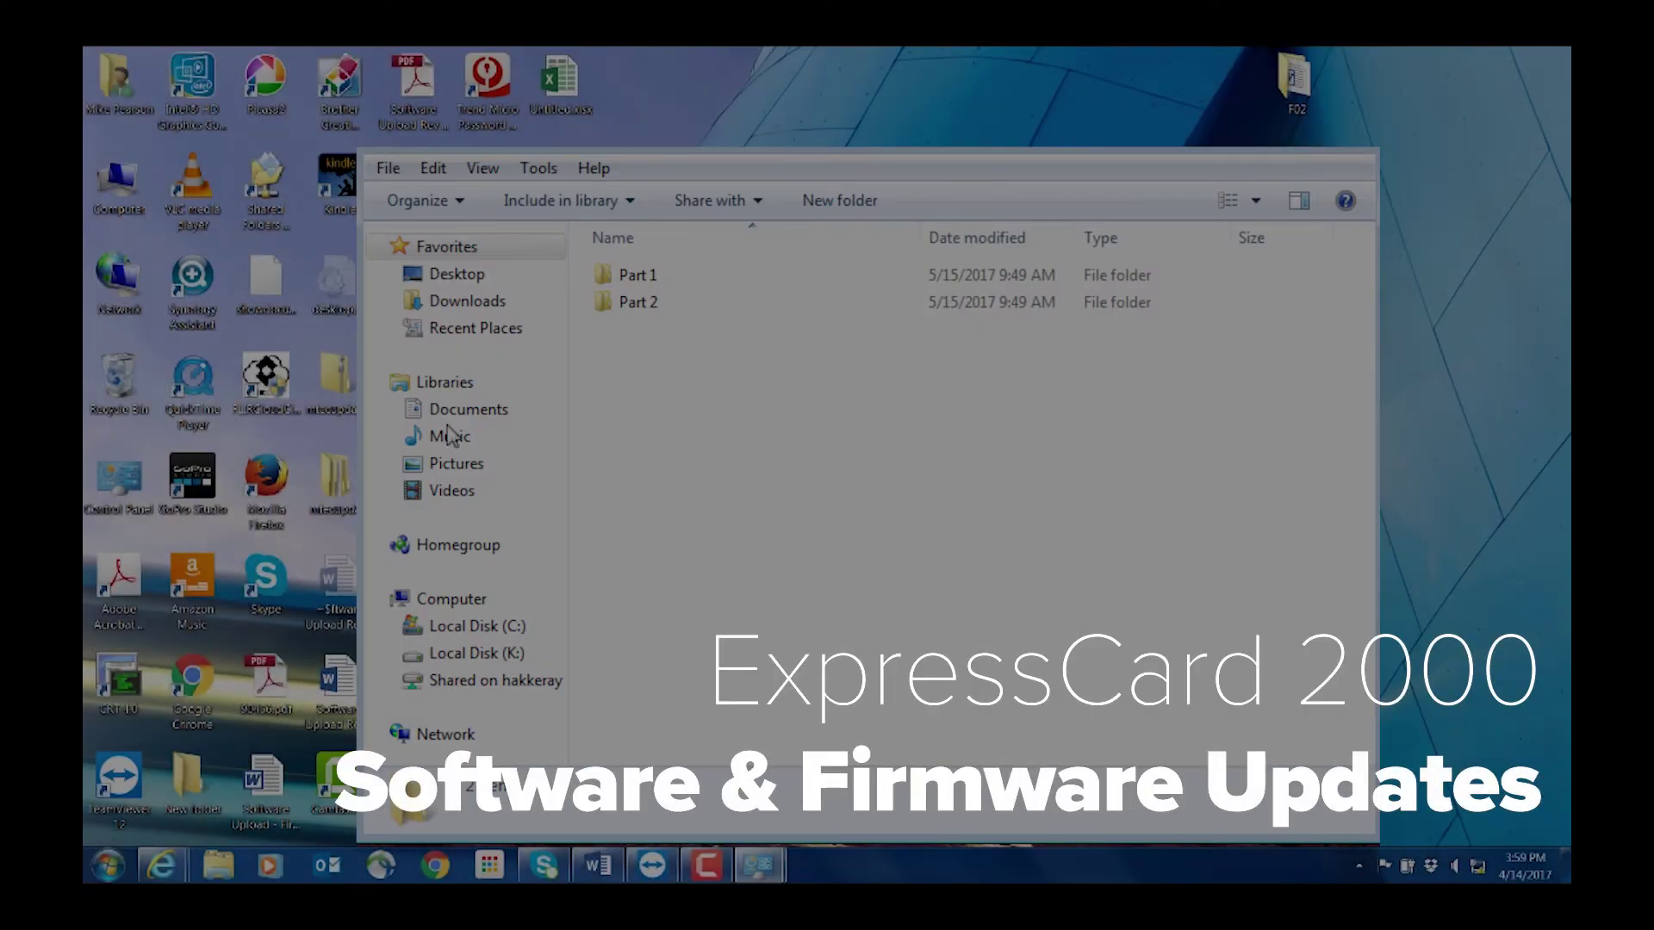
Open the Part 1 folder and select mtecupdate.cab
double_click(623, 277)
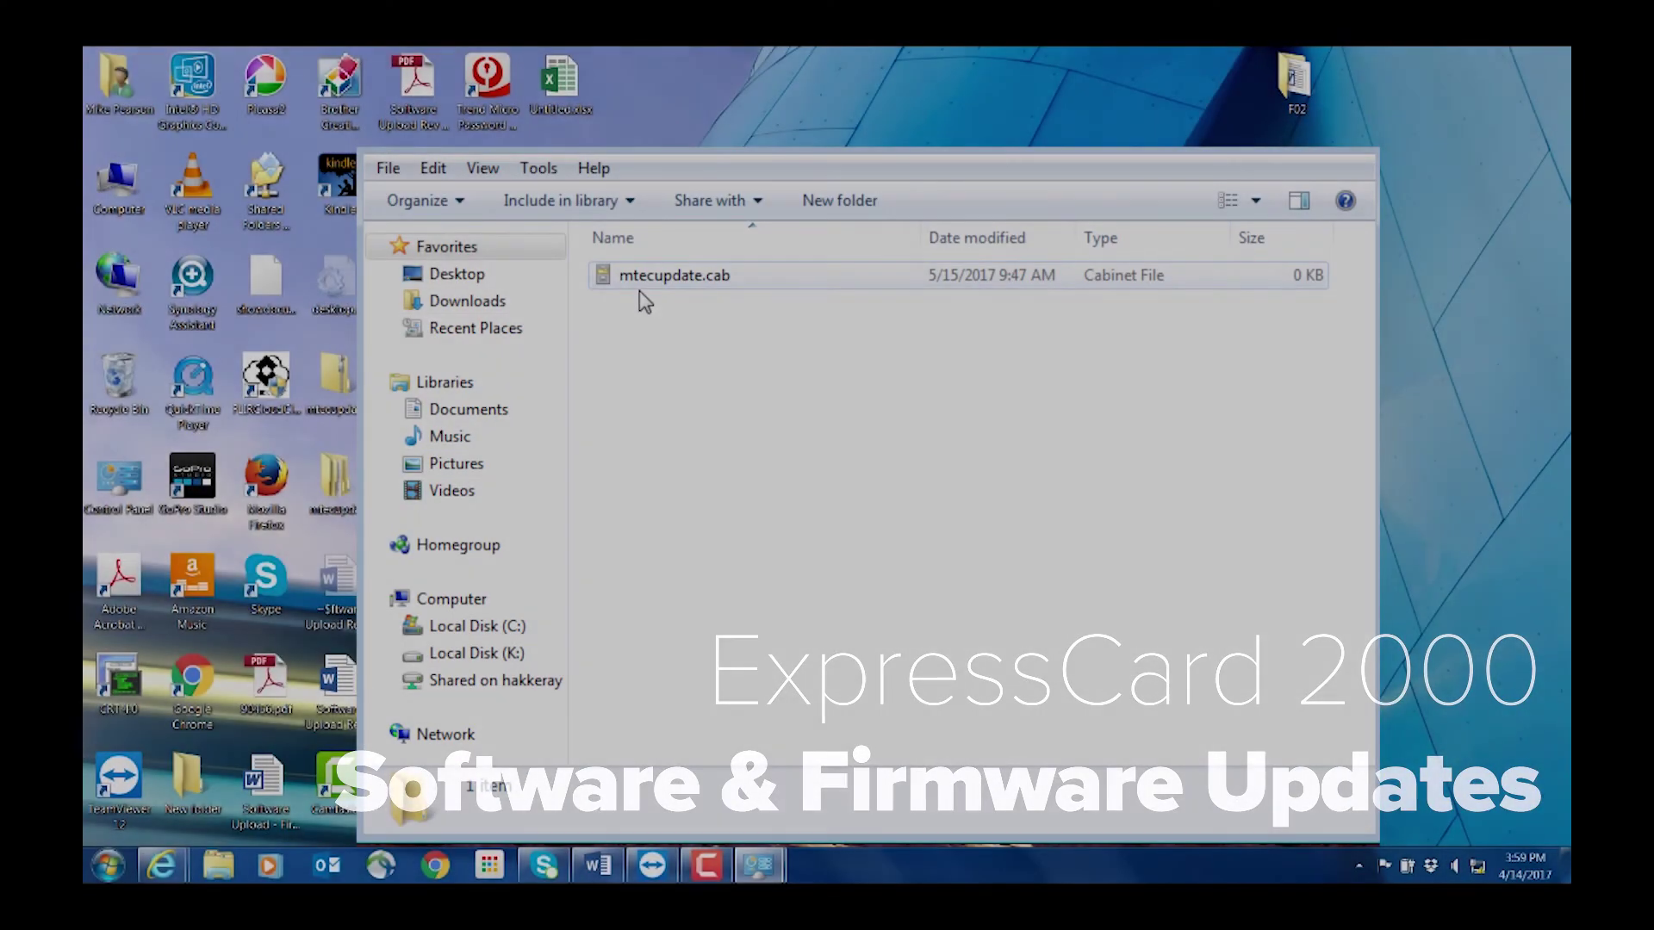
click(677, 289)
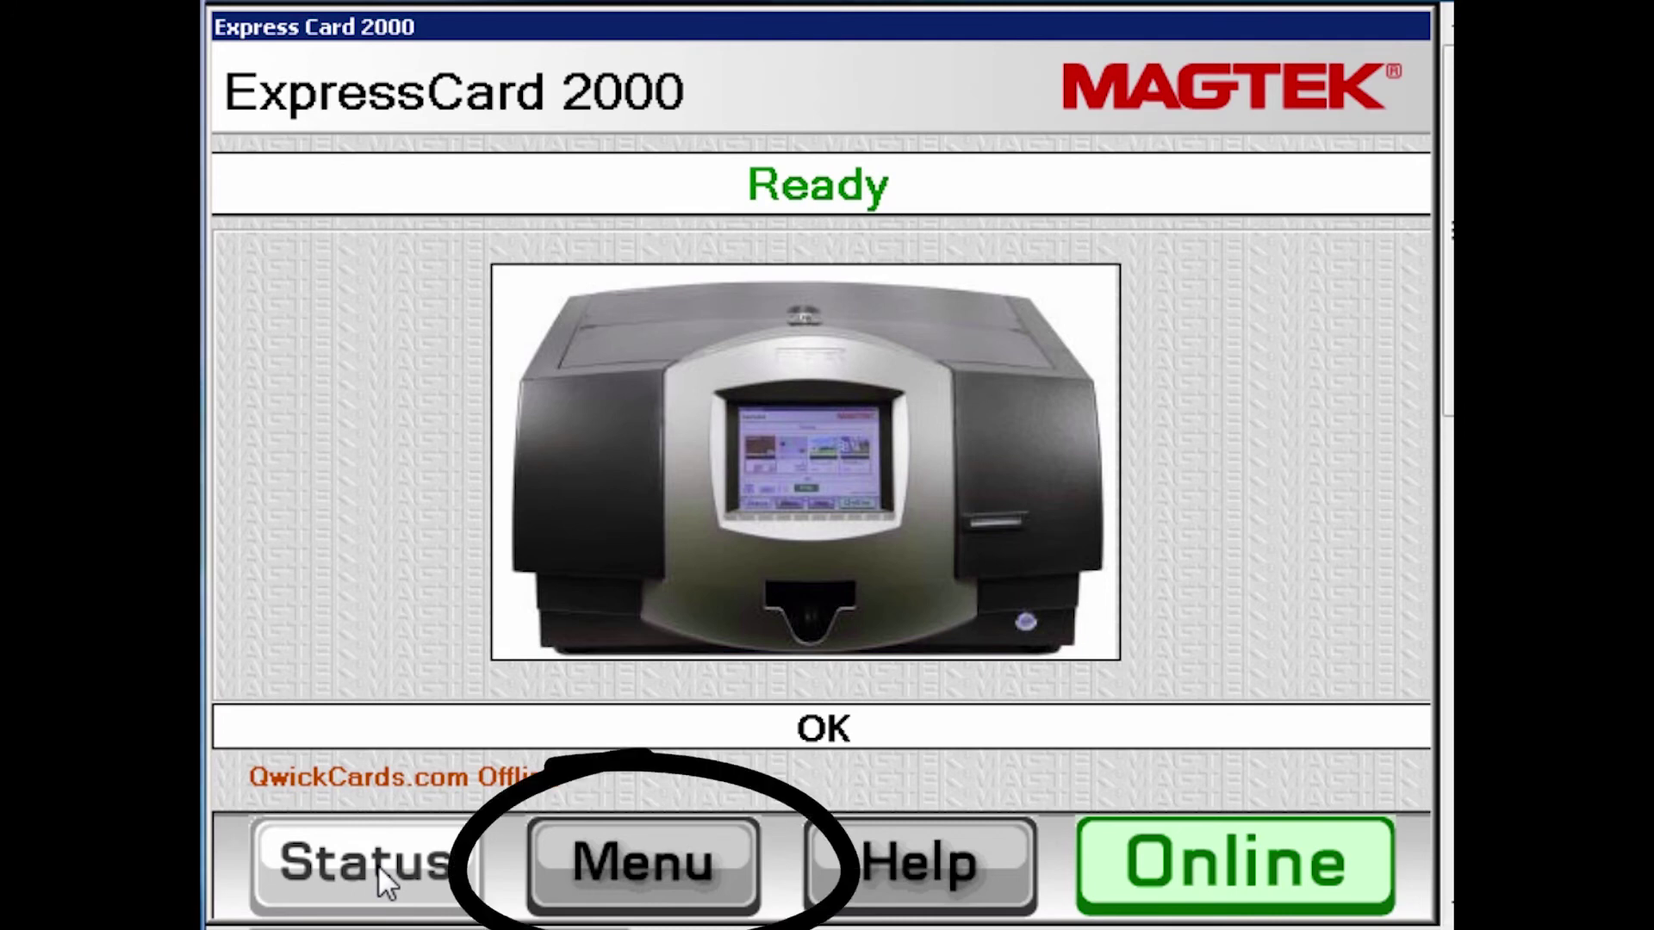
Enter Settings > TCP/IP with both setup passwords, untick Obtain Automatically, and show the keypad
click(596, 857)
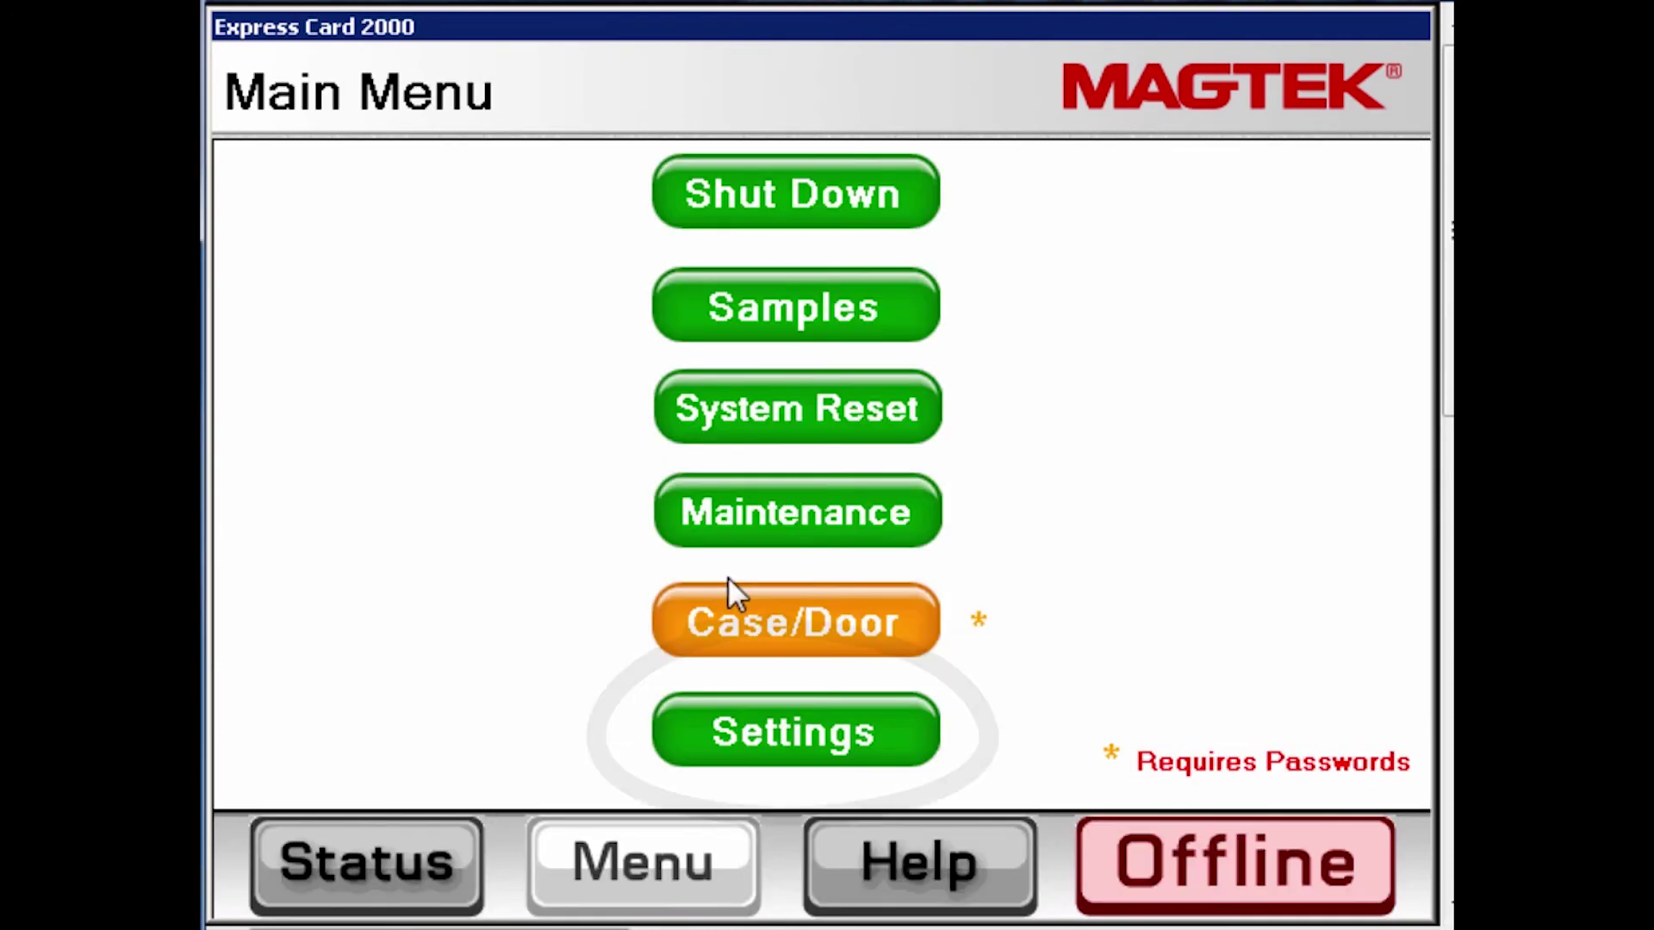
click(803, 747)
click(801, 215)
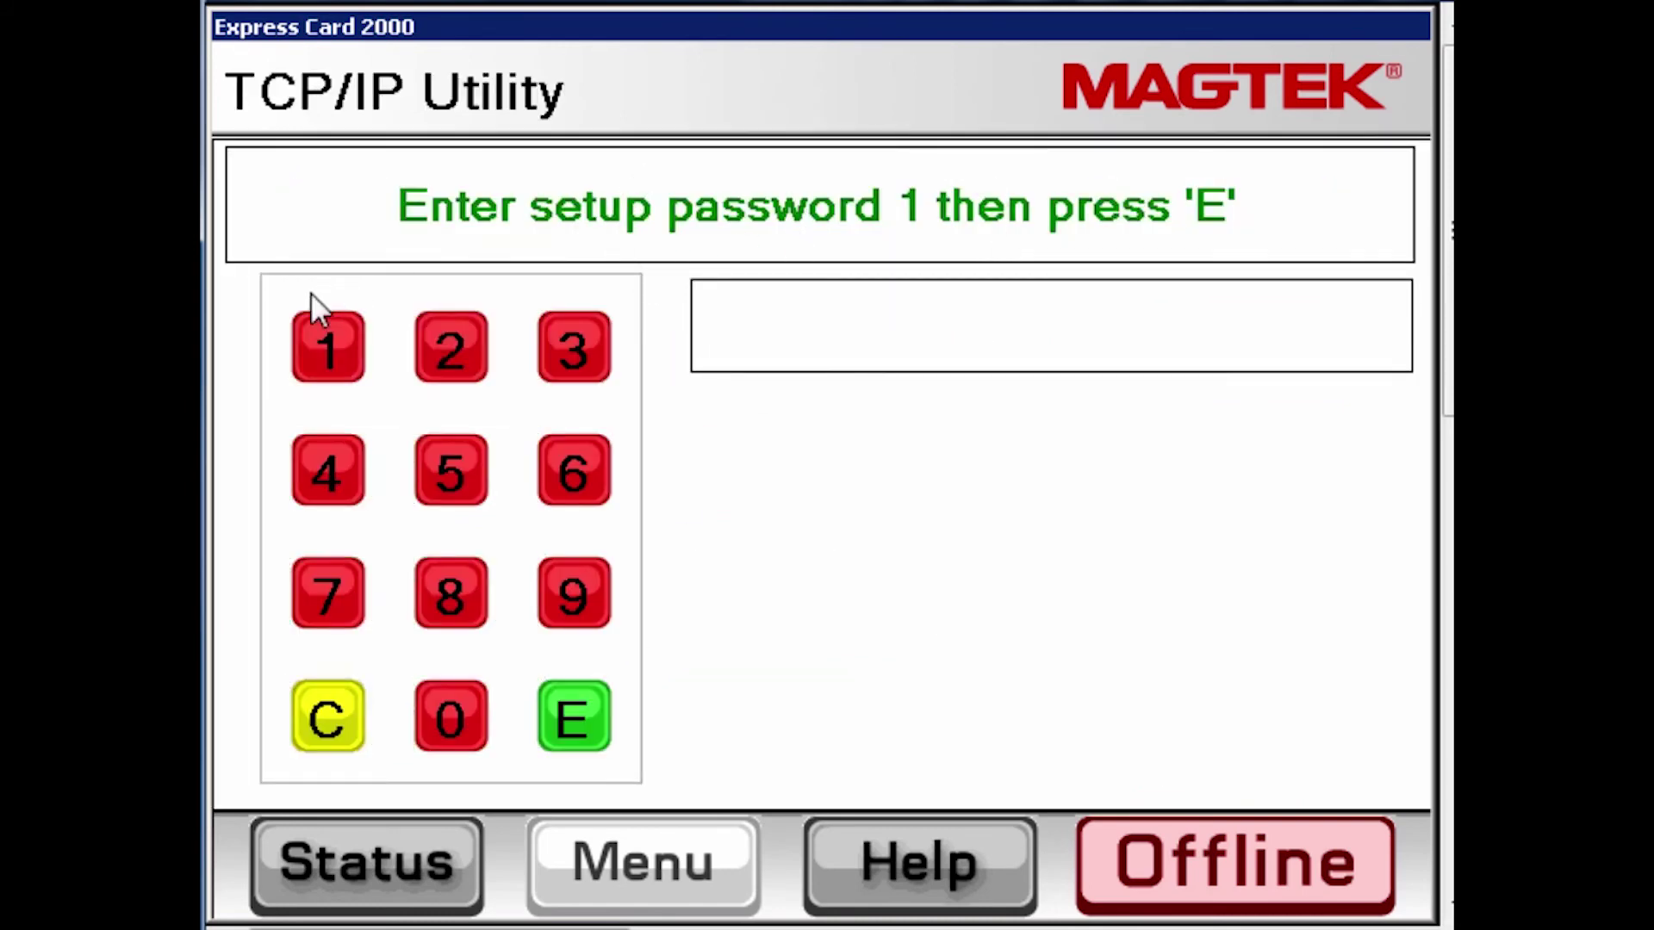
text(12345678)
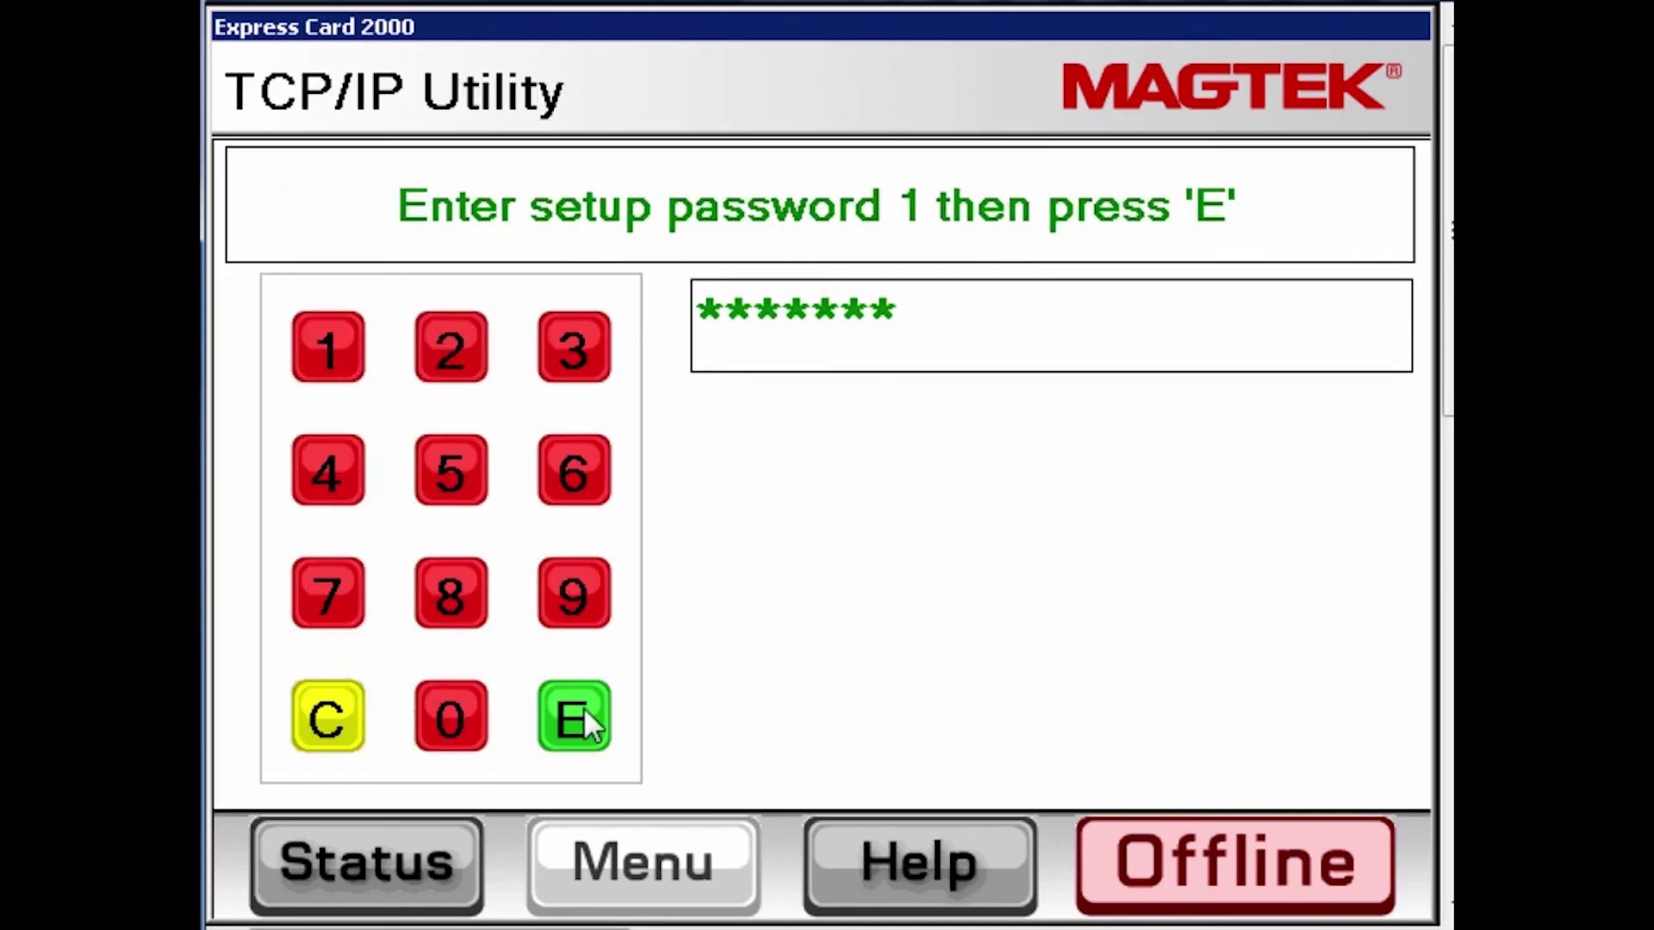
click(581, 711)
text(1234567)
click(578, 715)
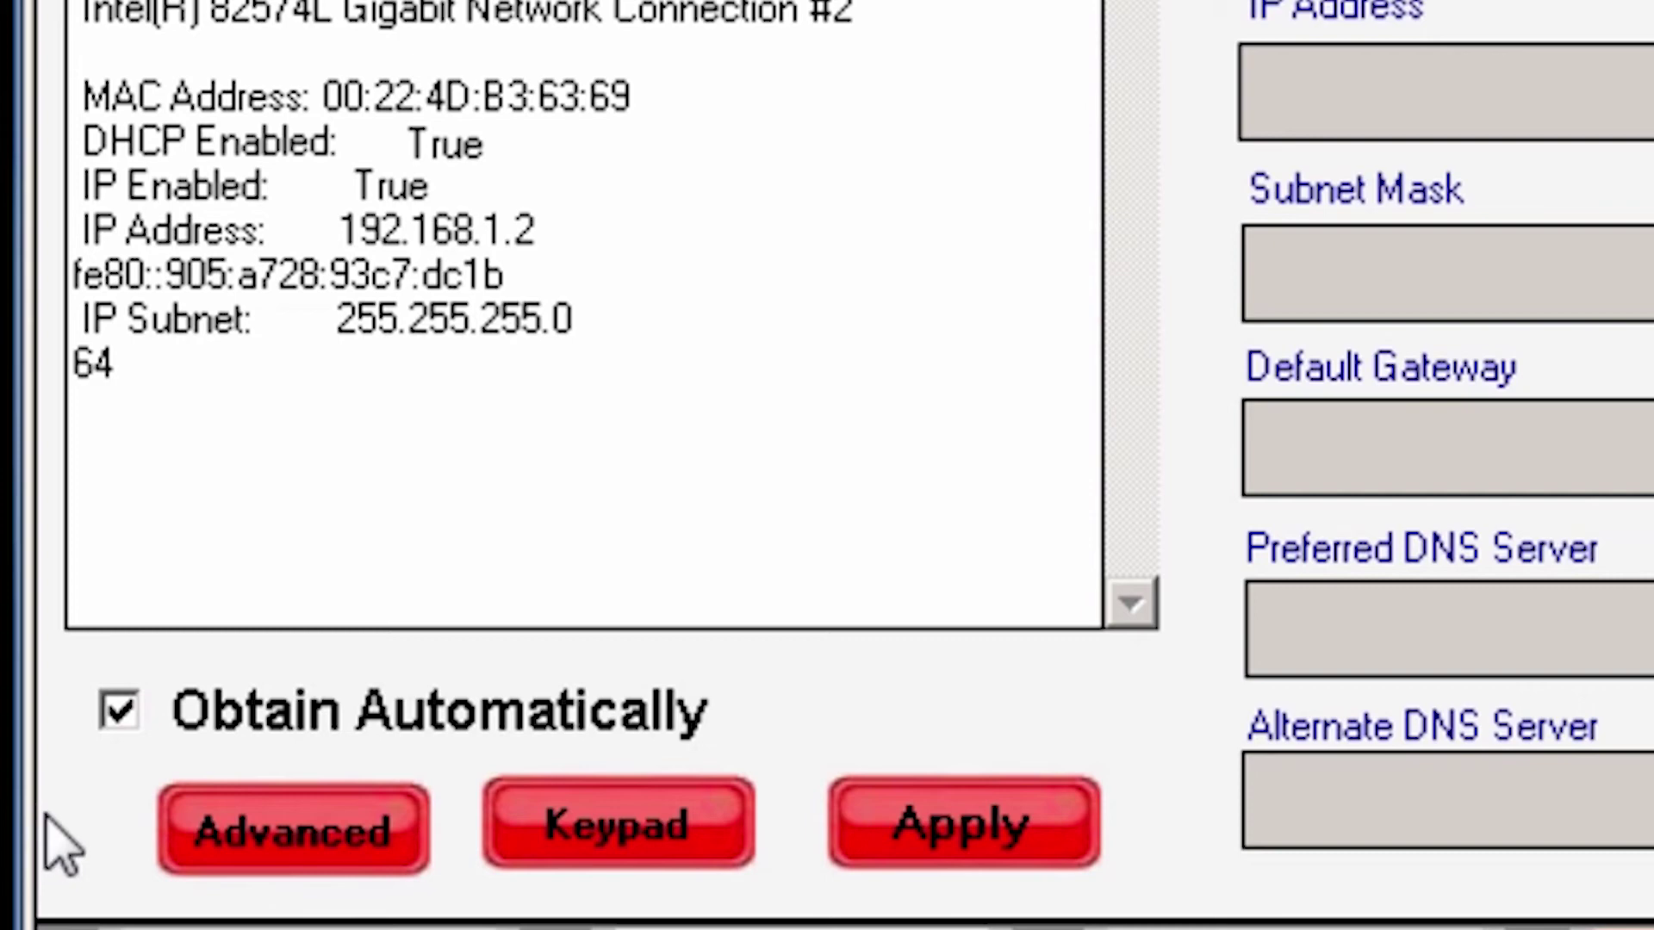
click(119, 713)
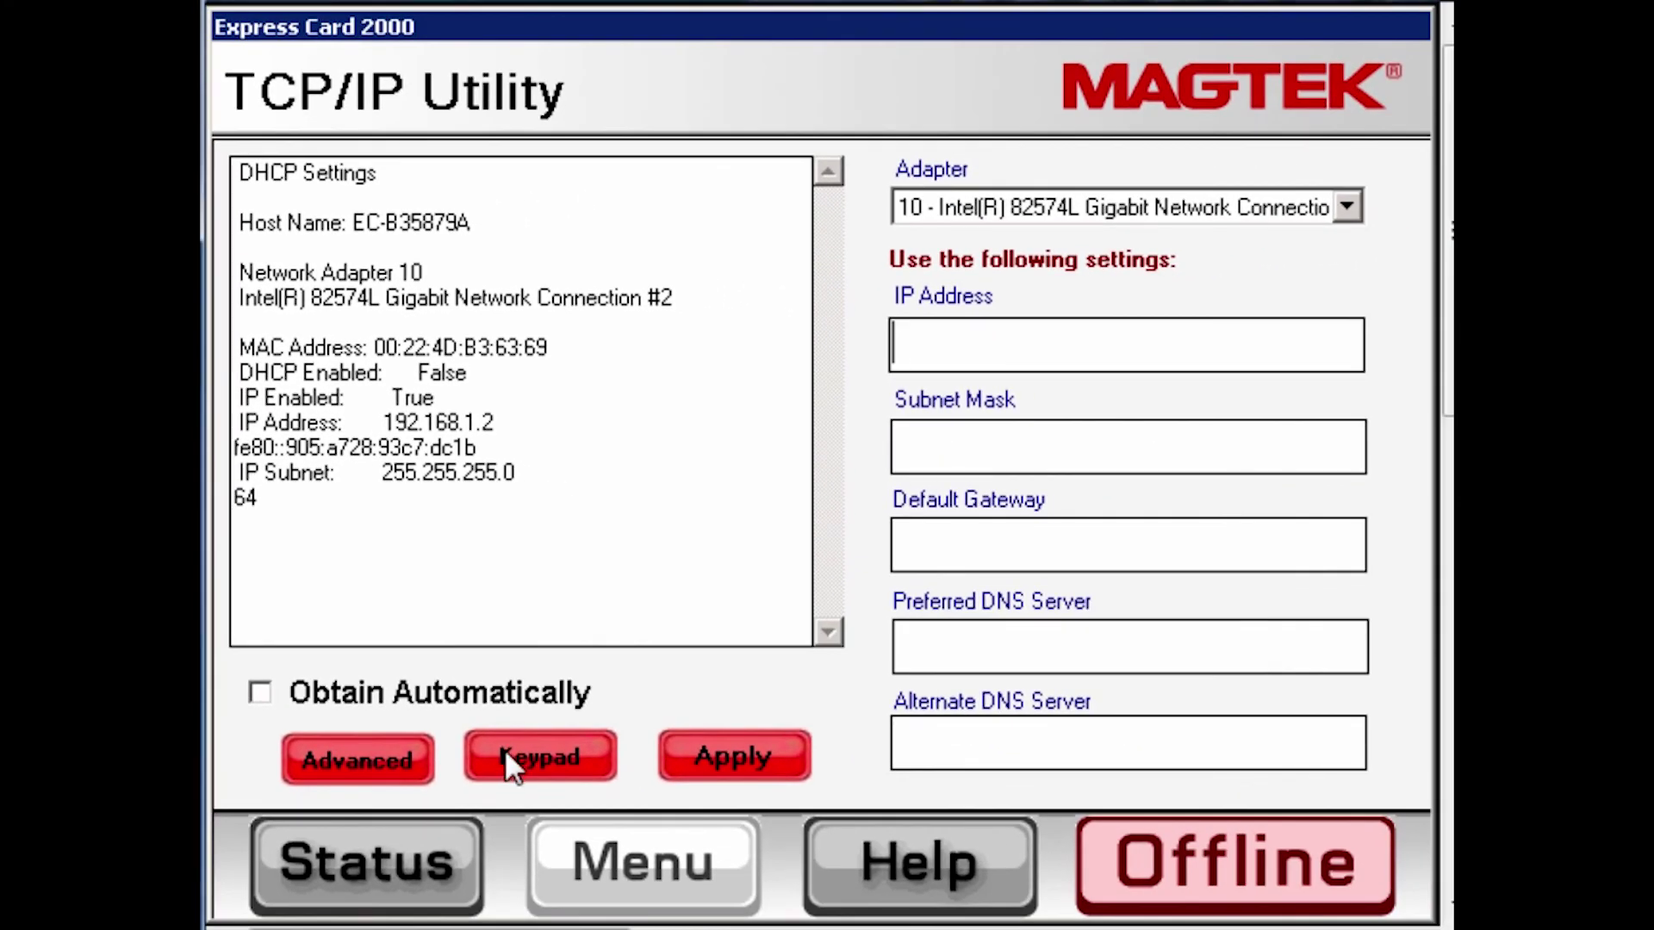
click(505, 755)
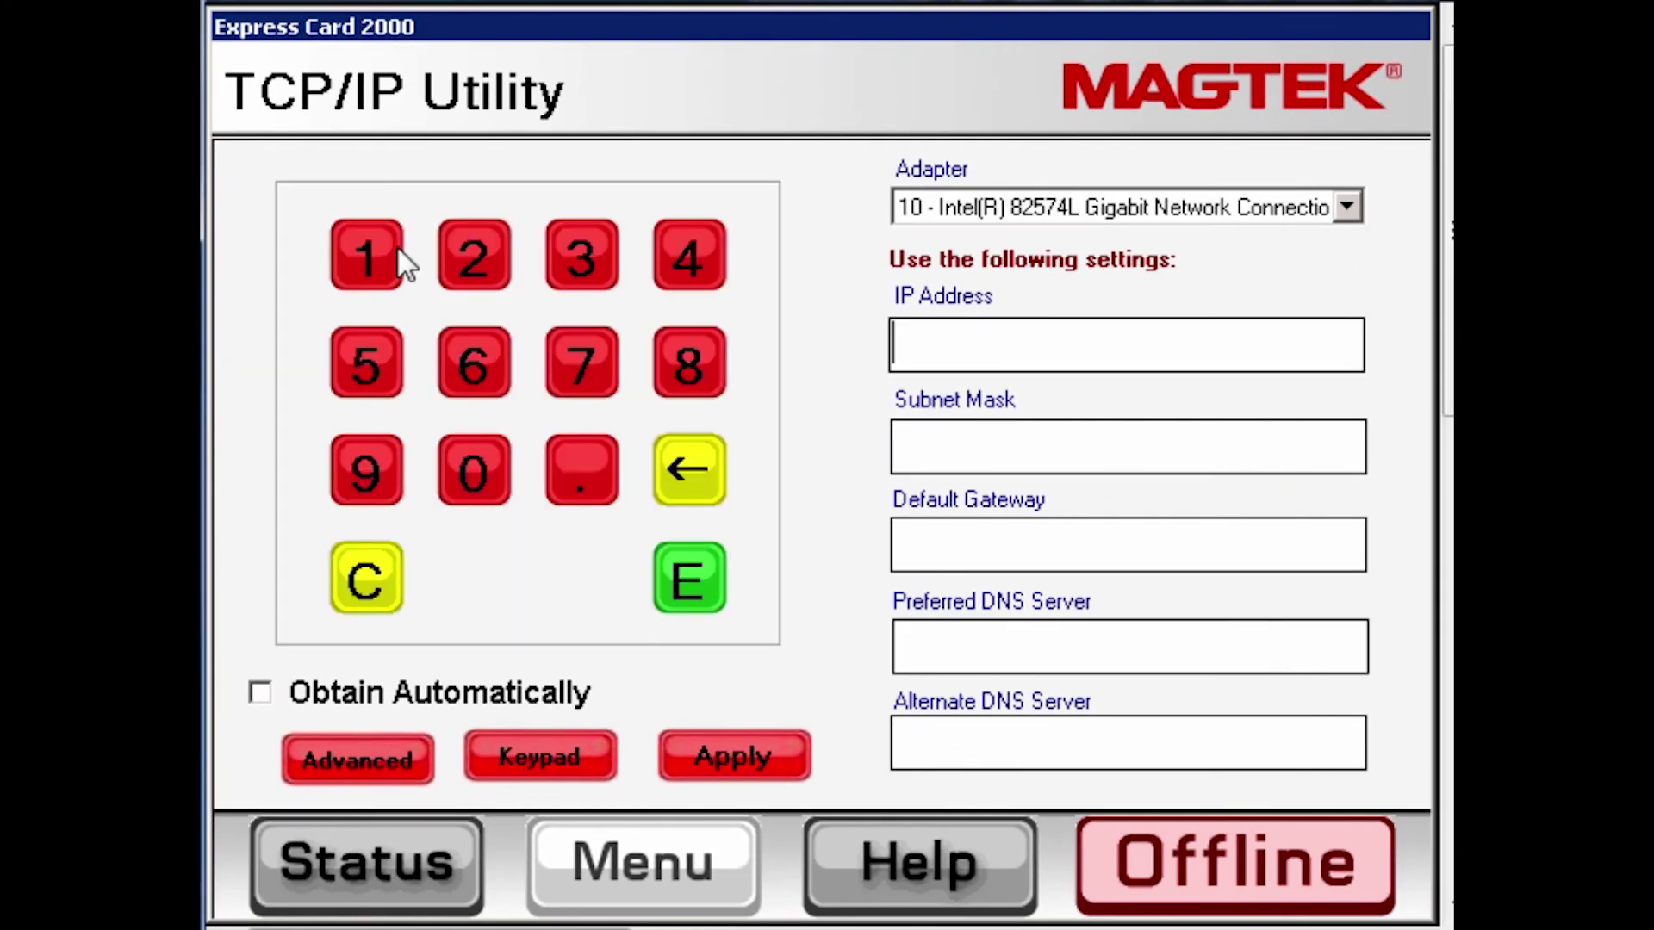
Enter the static IP address 192.168.1.2 on the on-screen keypad
click(385, 251)
click(370, 459)
click(474, 252)
click(561, 481)
click(375, 238)
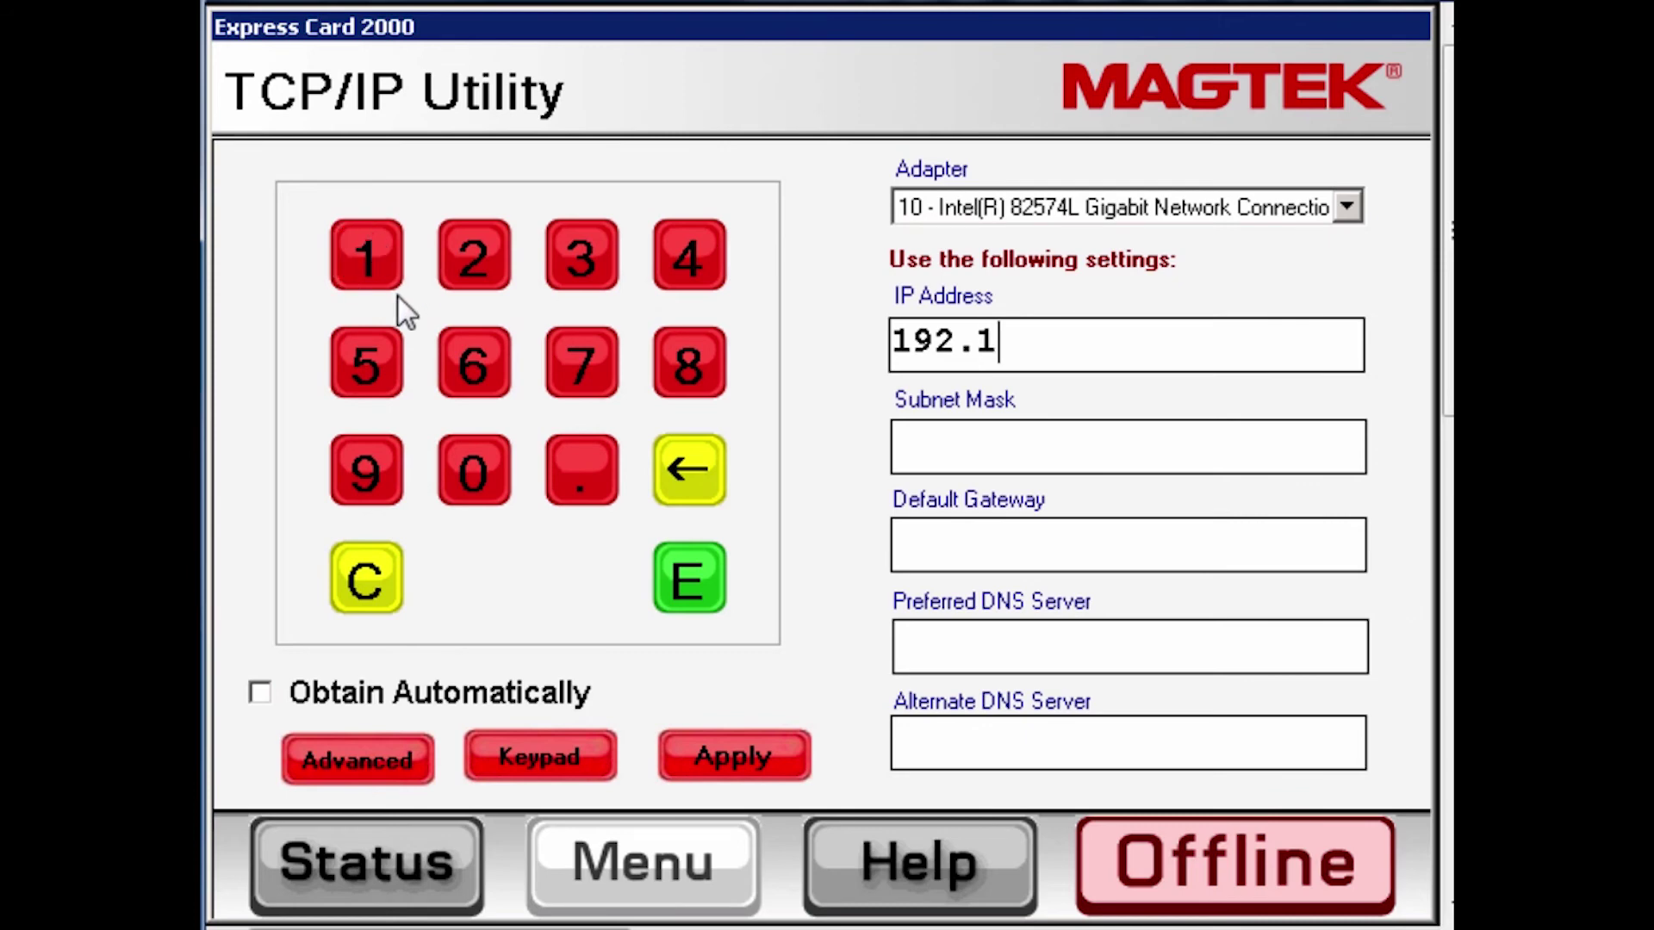
click(469, 355)
click(672, 367)
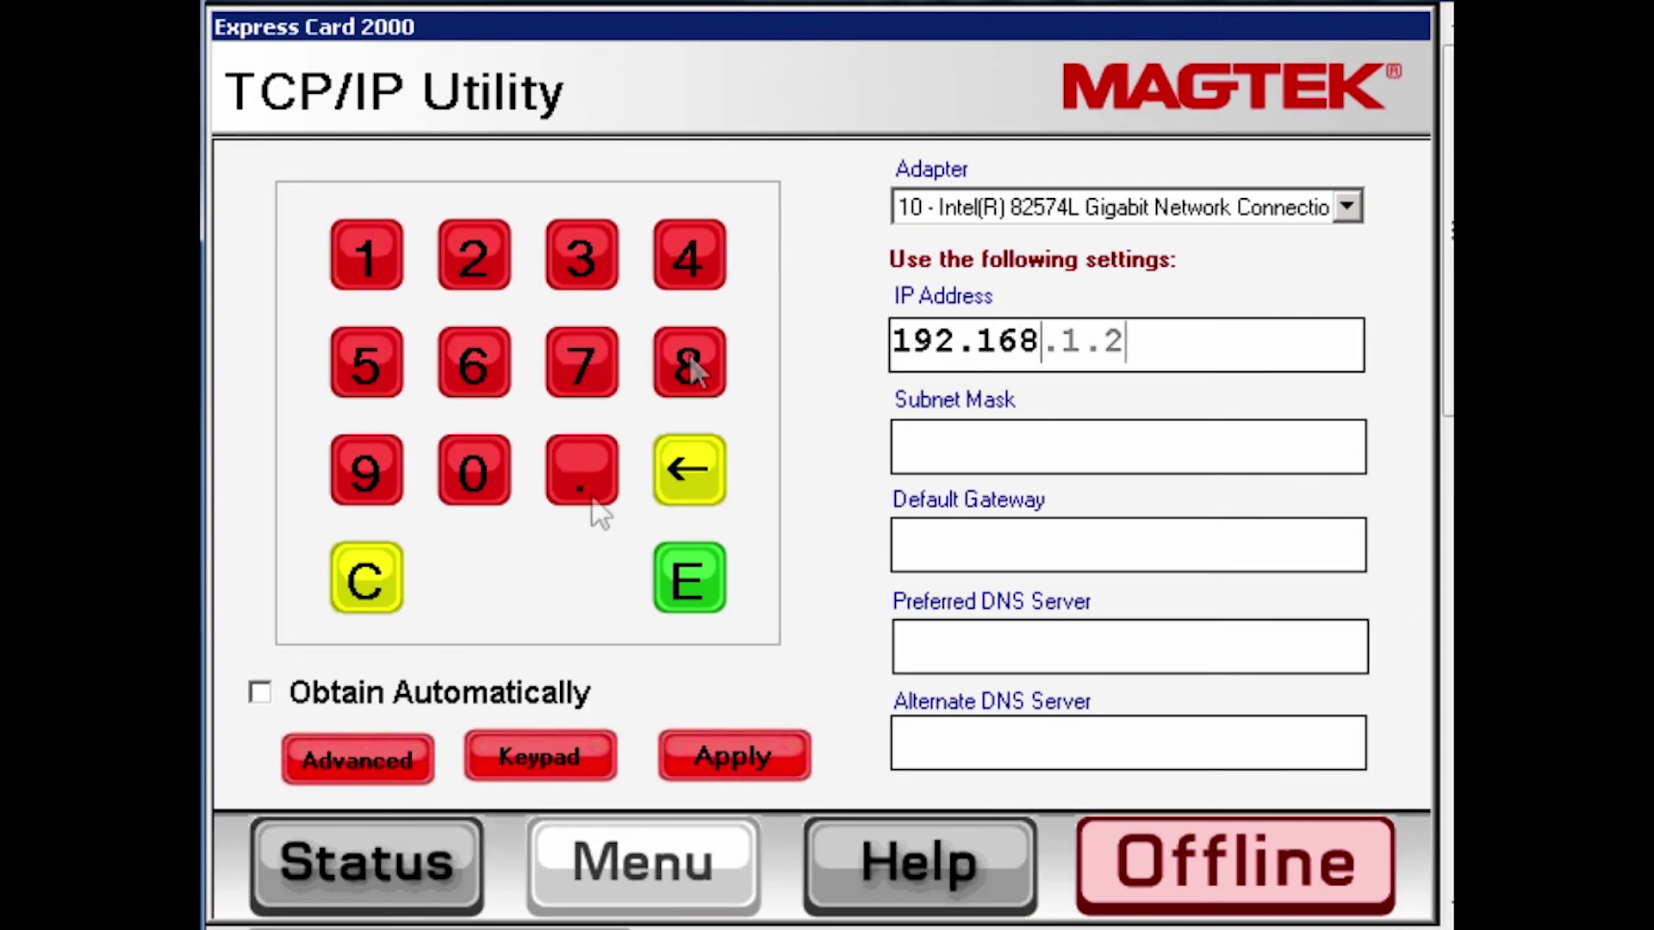
click(588, 495)
Enter the subnet mask 255.255.255.0
click(465, 278)
click(392, 362)
click(392, 366)
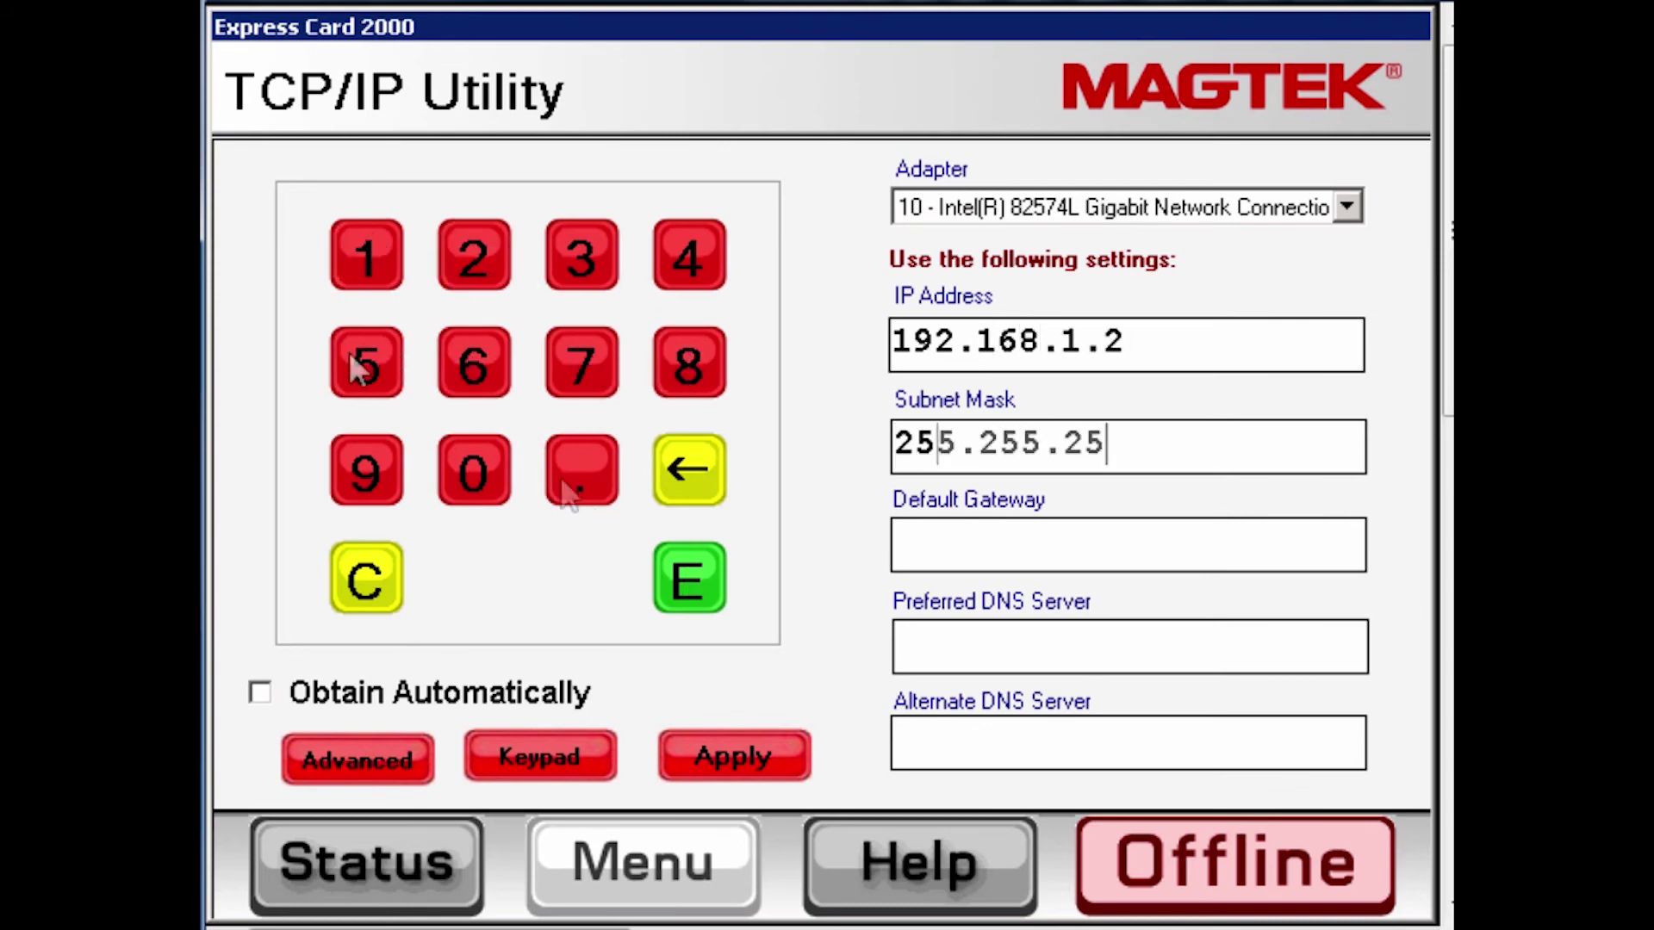
key(period)
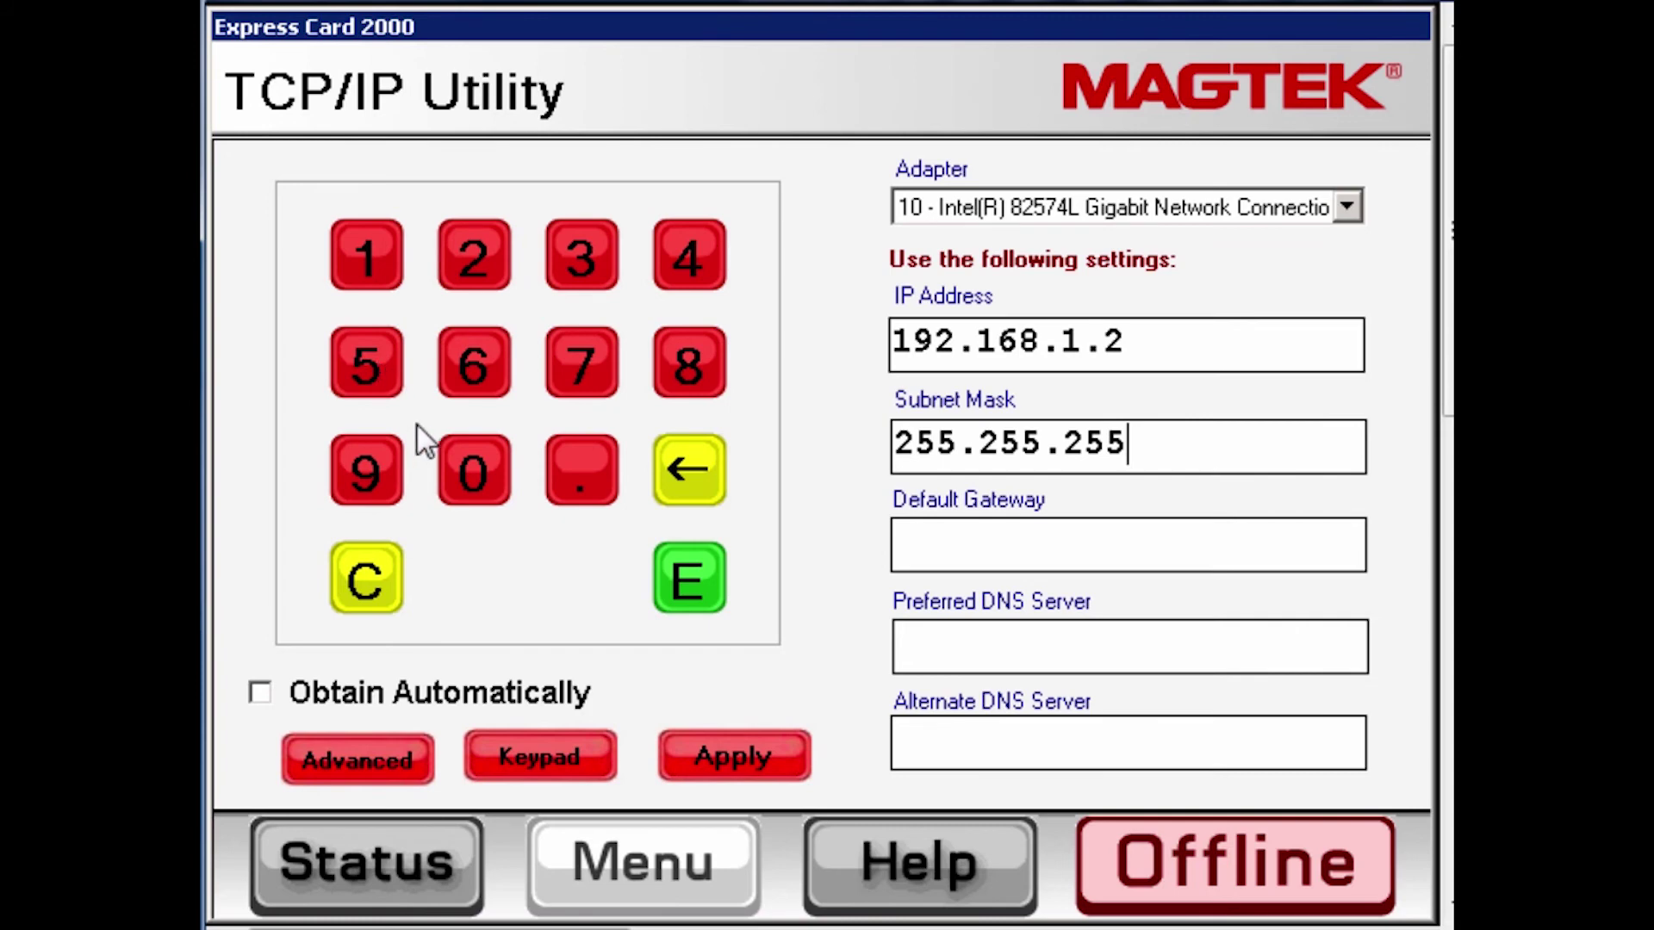
click(562, 472)
click(457, 468)
Enter the default gateway 192.168.1.1
click(365, 469)
click(472, 252)
click(582, 469)
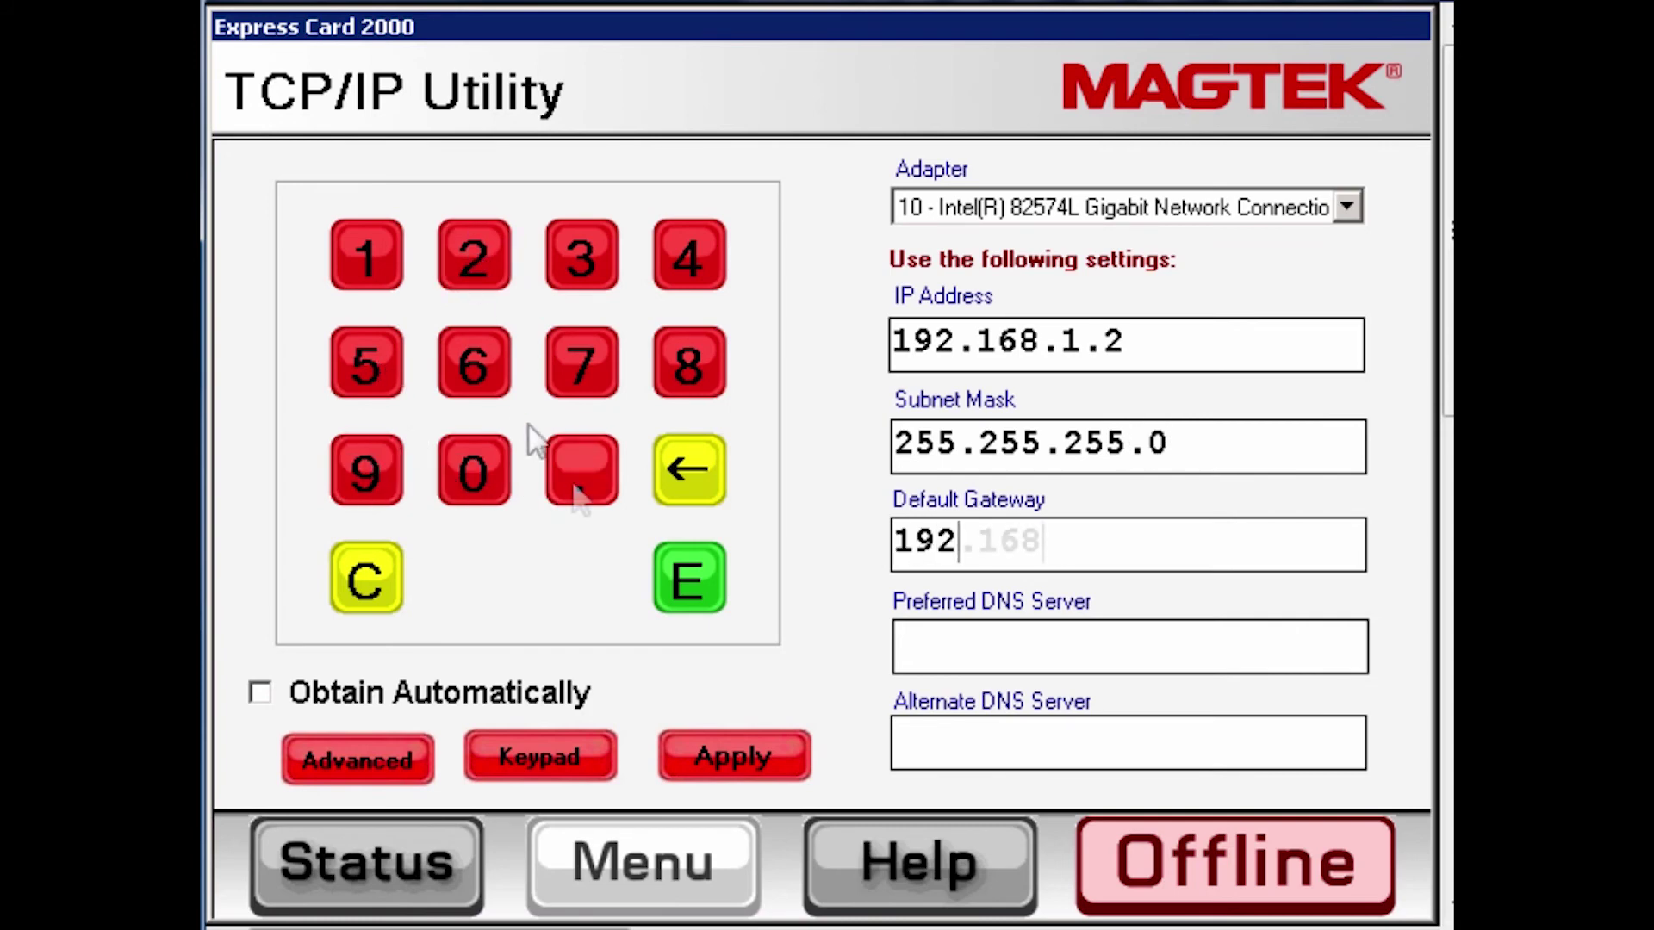
click(360, 250)
click(573, 474)
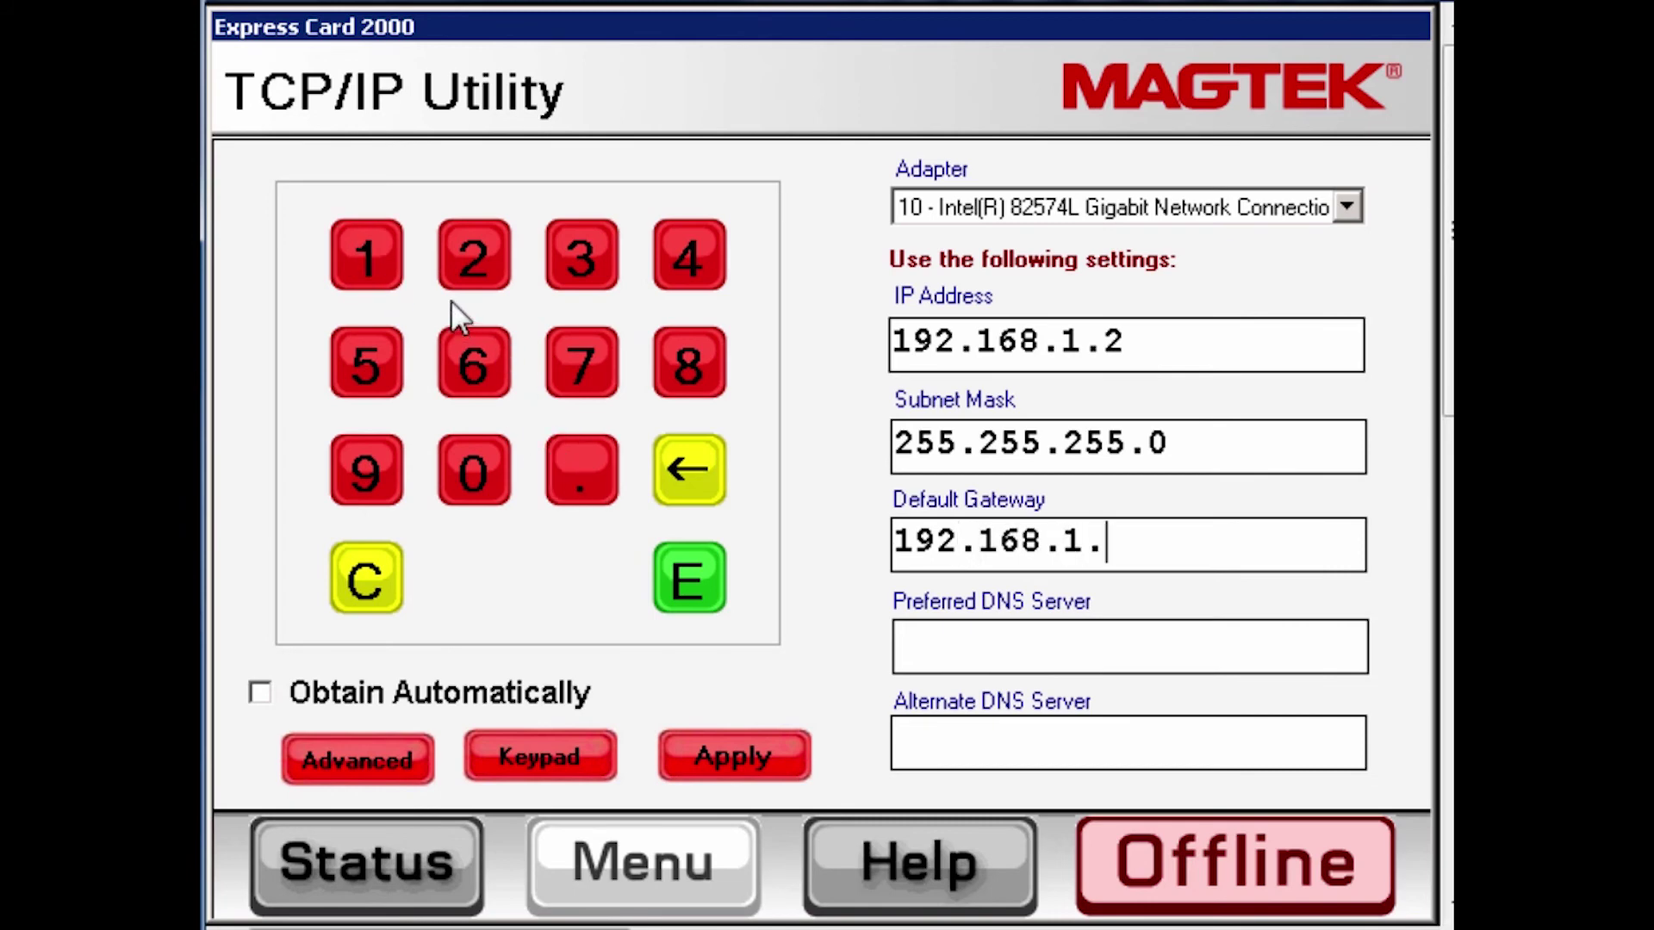
click(389, 266)
Set DNS servers 8.8.8.8 and 4.4.4.4, apply the network settings, and return to Status
click(944, 650)
click(694, 377)
click(587, 483)
click(1171, 767)
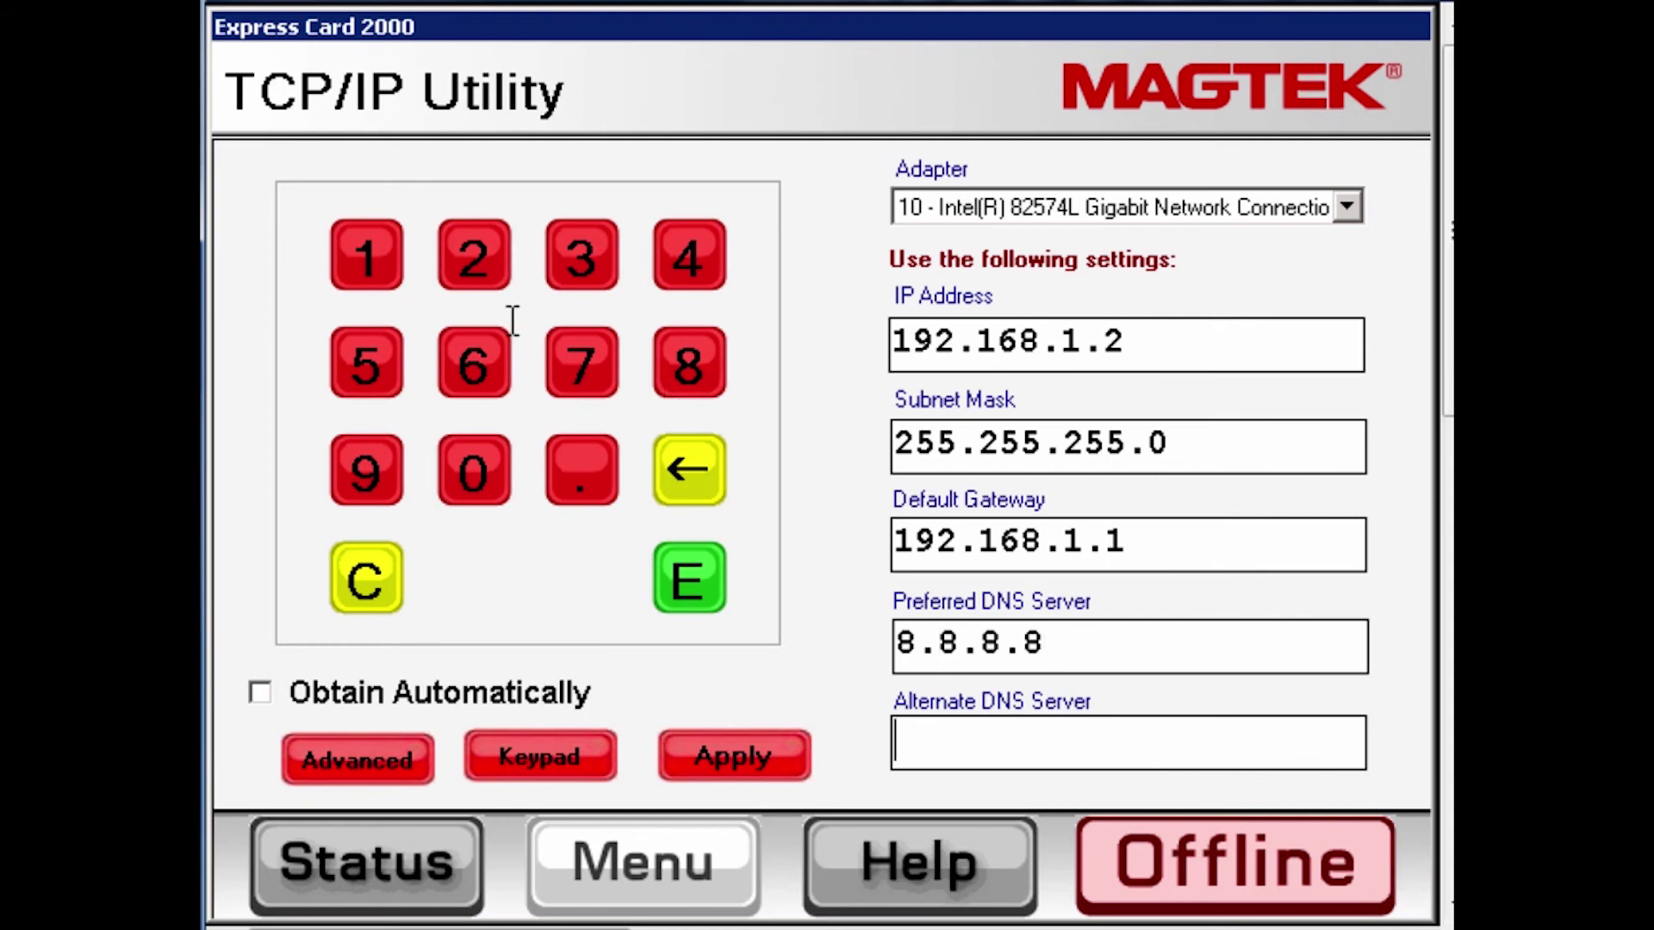
click(689, 255)
click(589, 472)
click(676, 258)
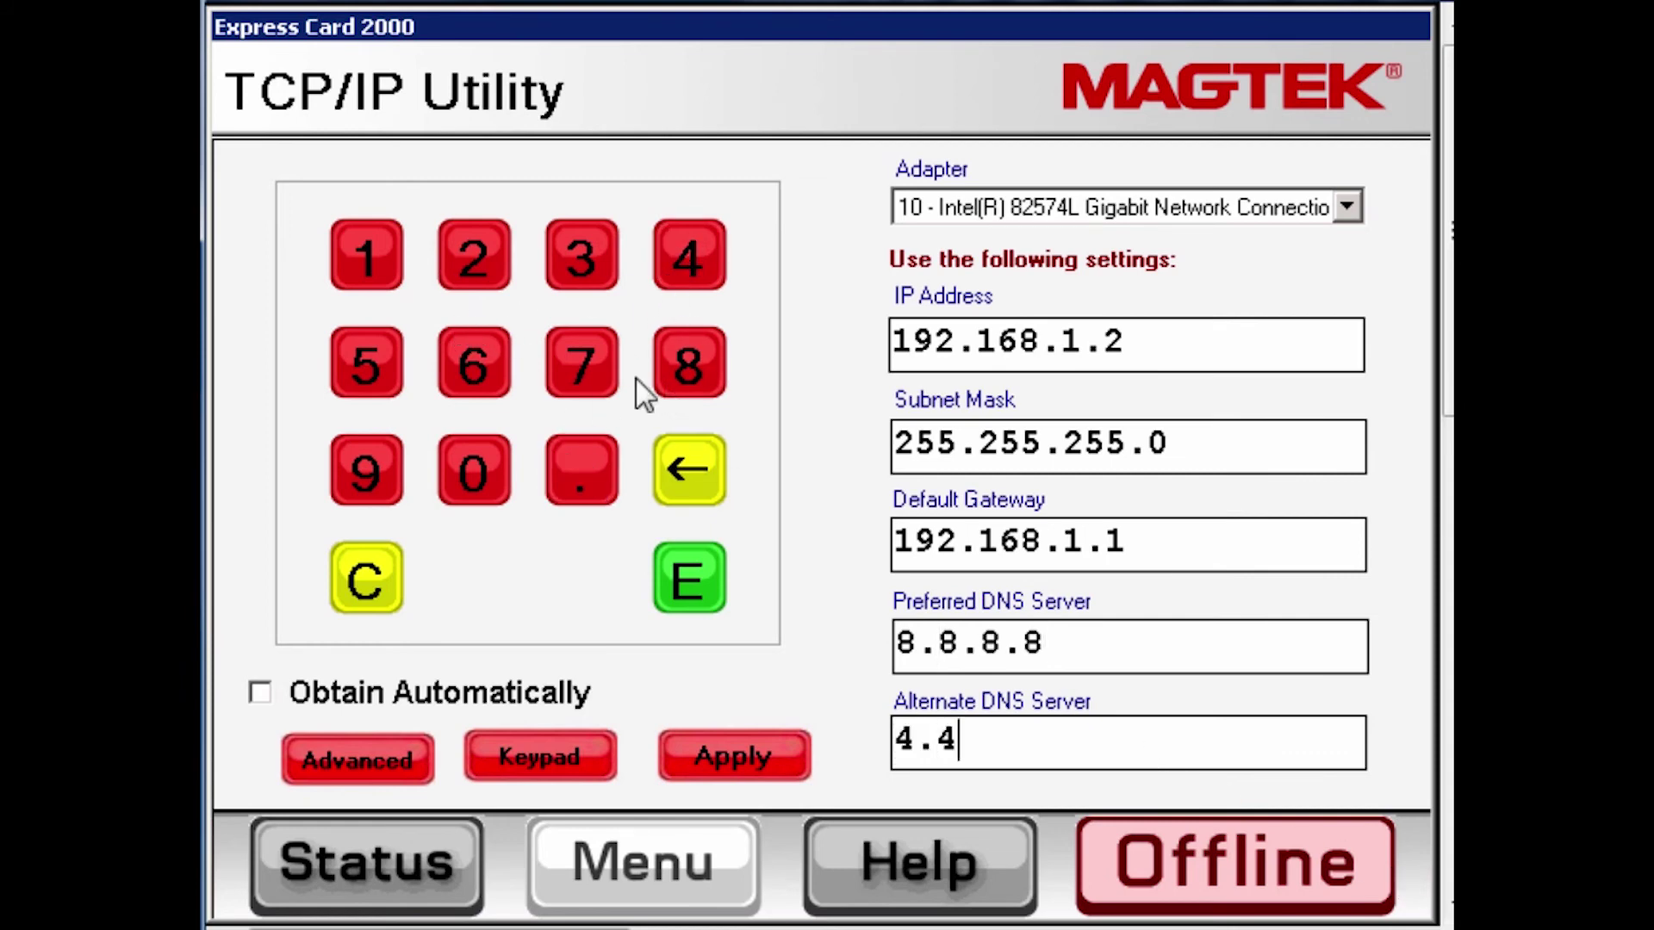
click(591, 479)
click(687, 263)
text(.4.4)
click(744, 742)
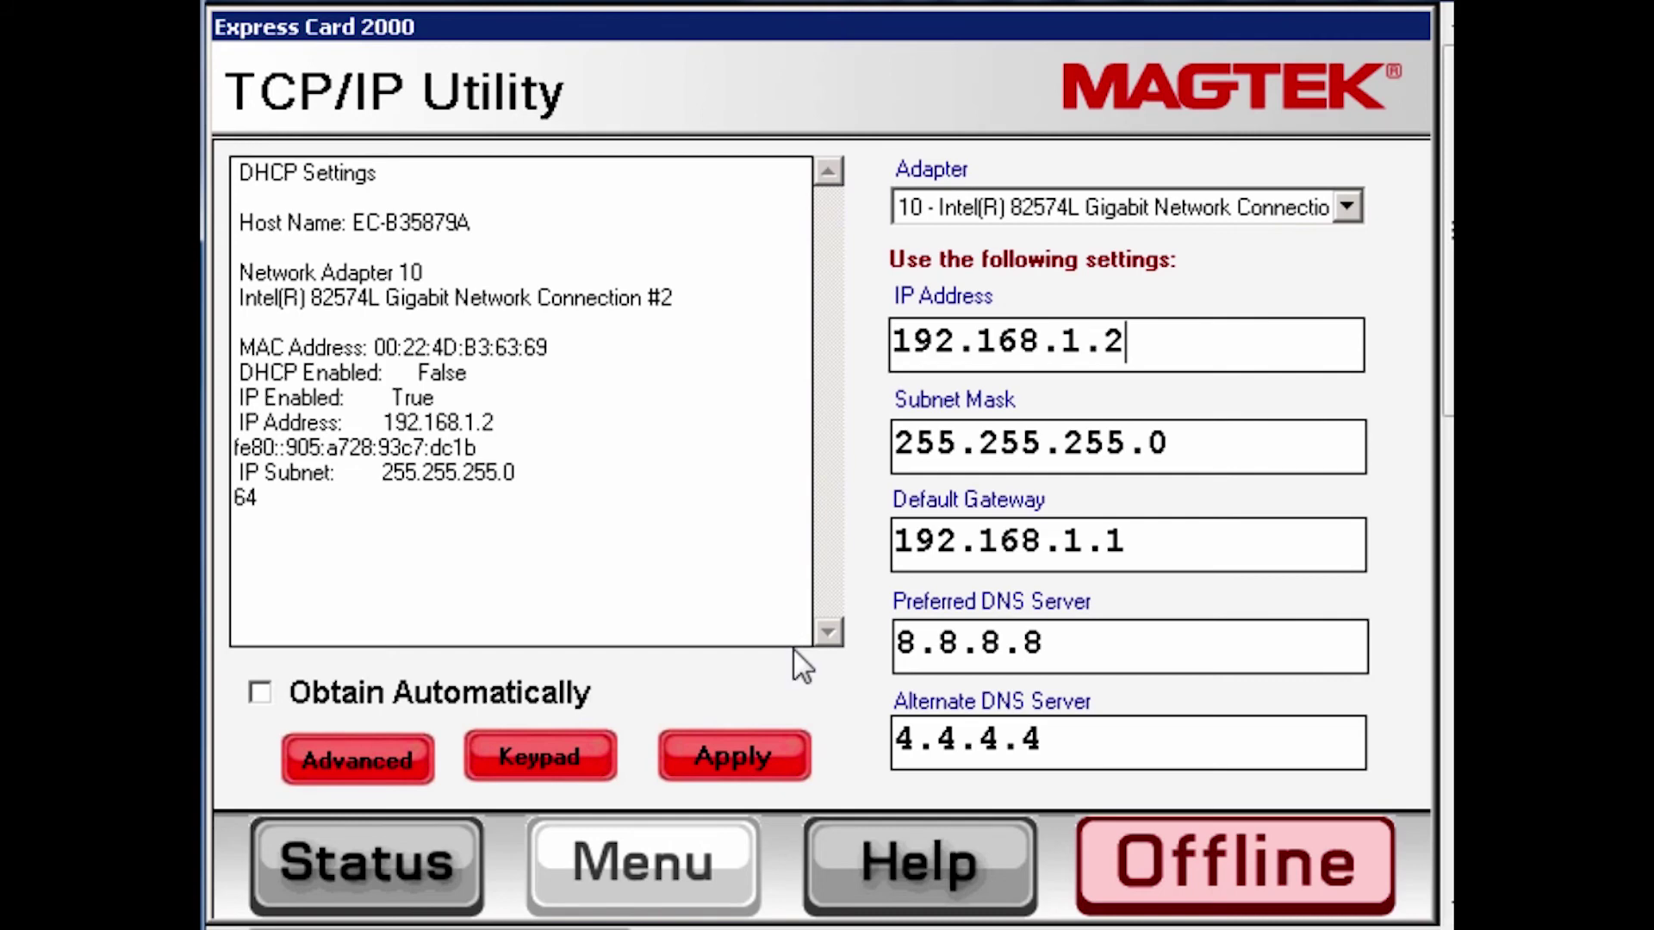
click(393, 881)
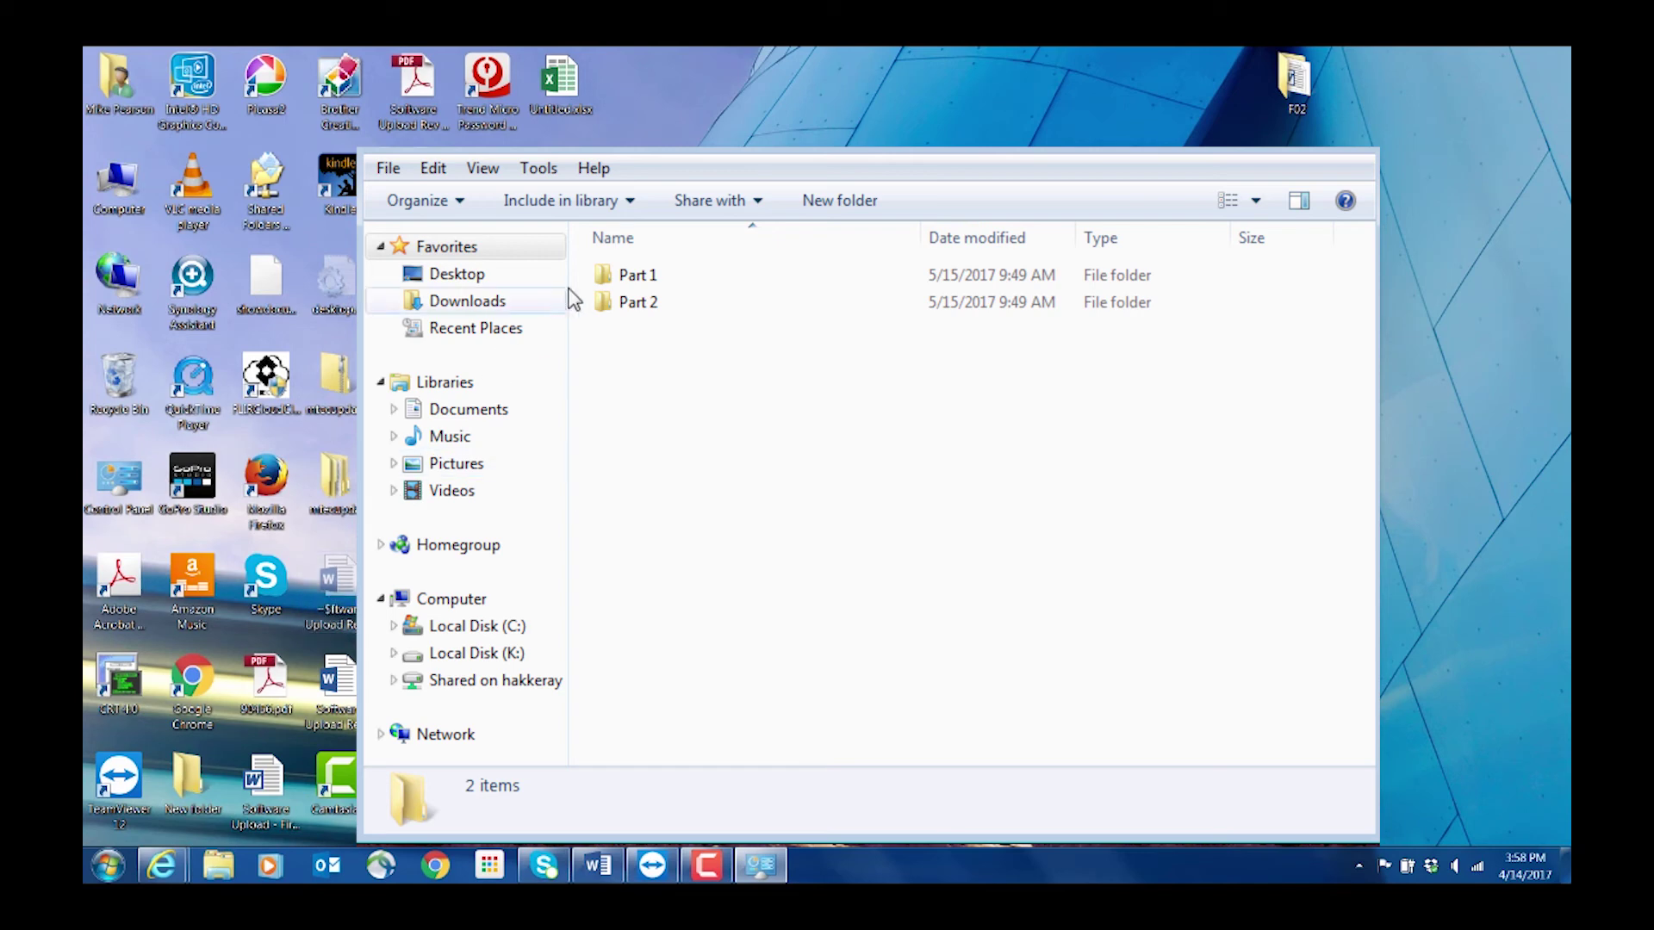
Check mtecupdate.cab in Part 1, close Explorer with Alt+F4, and bring up Start
double_click(624, 277)
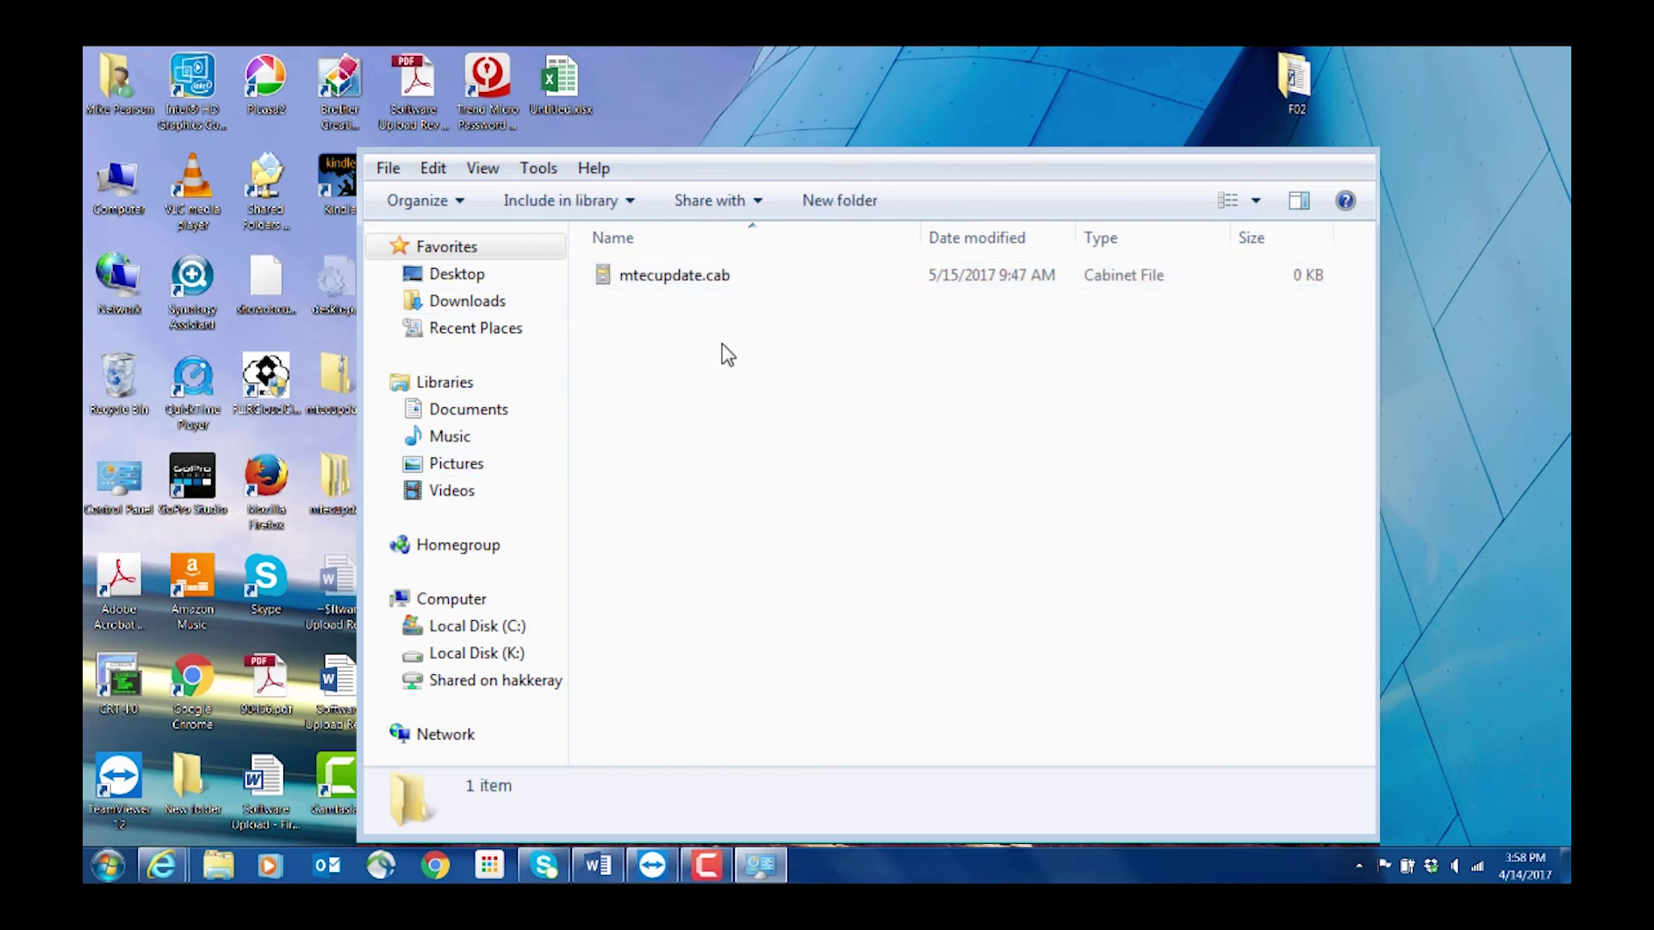
click(680, 285)
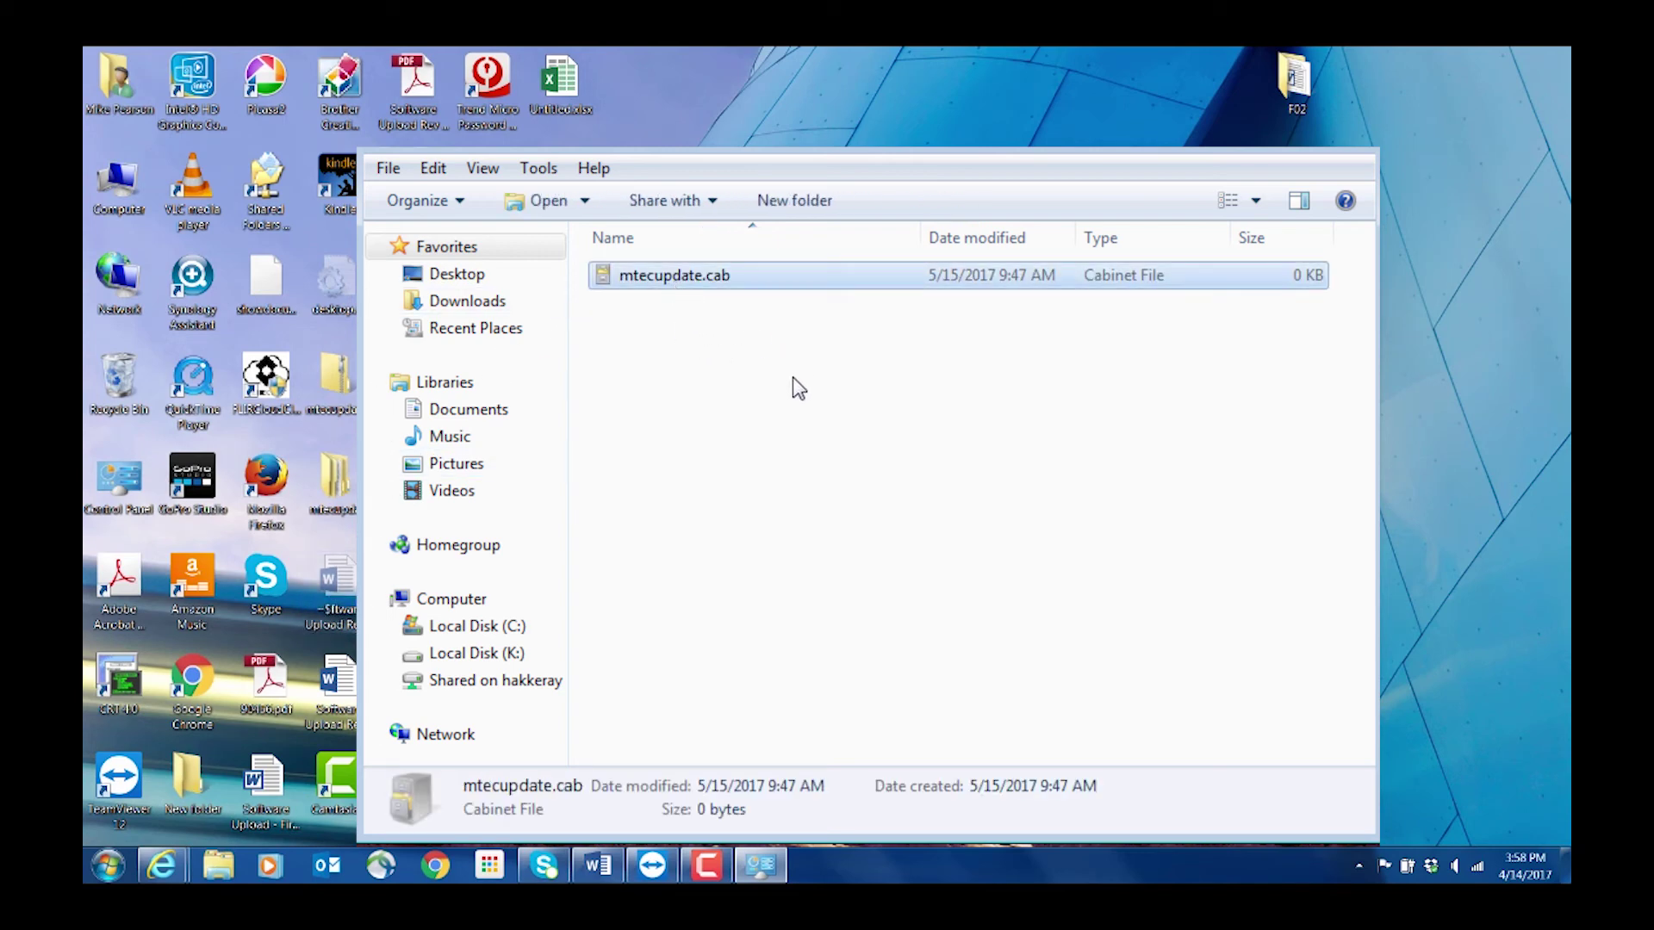
key(alt+F4)
key(super)
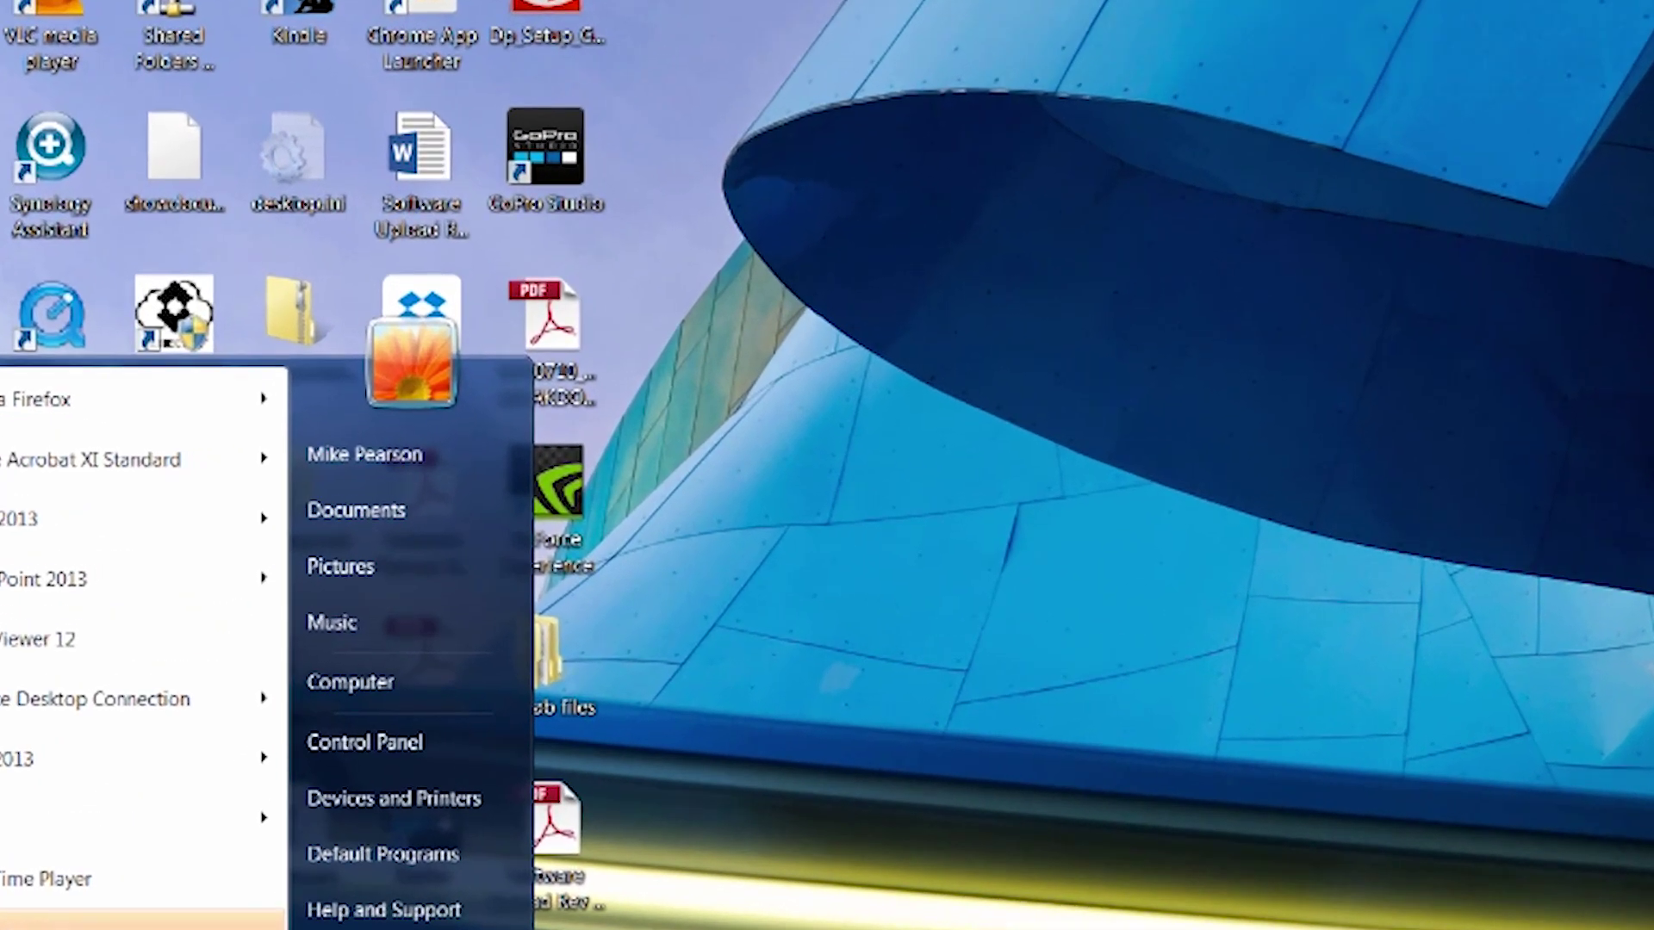
In Network and Sharing Center, disable the wireless network connection
click(332, 741)
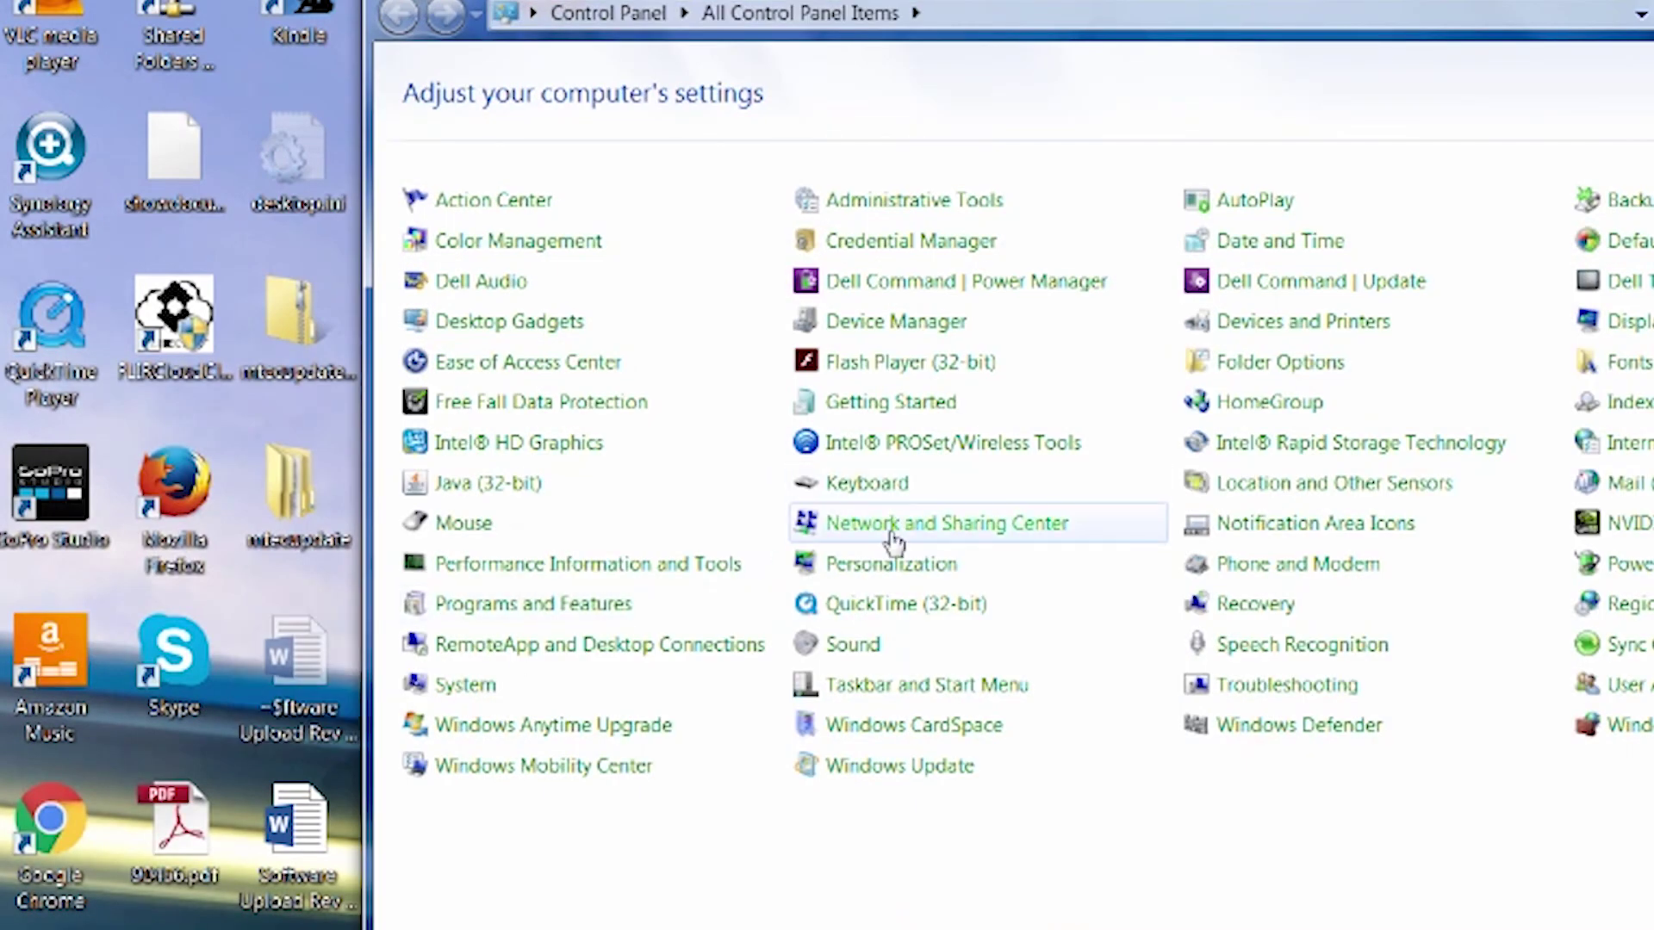
click(893, 540)
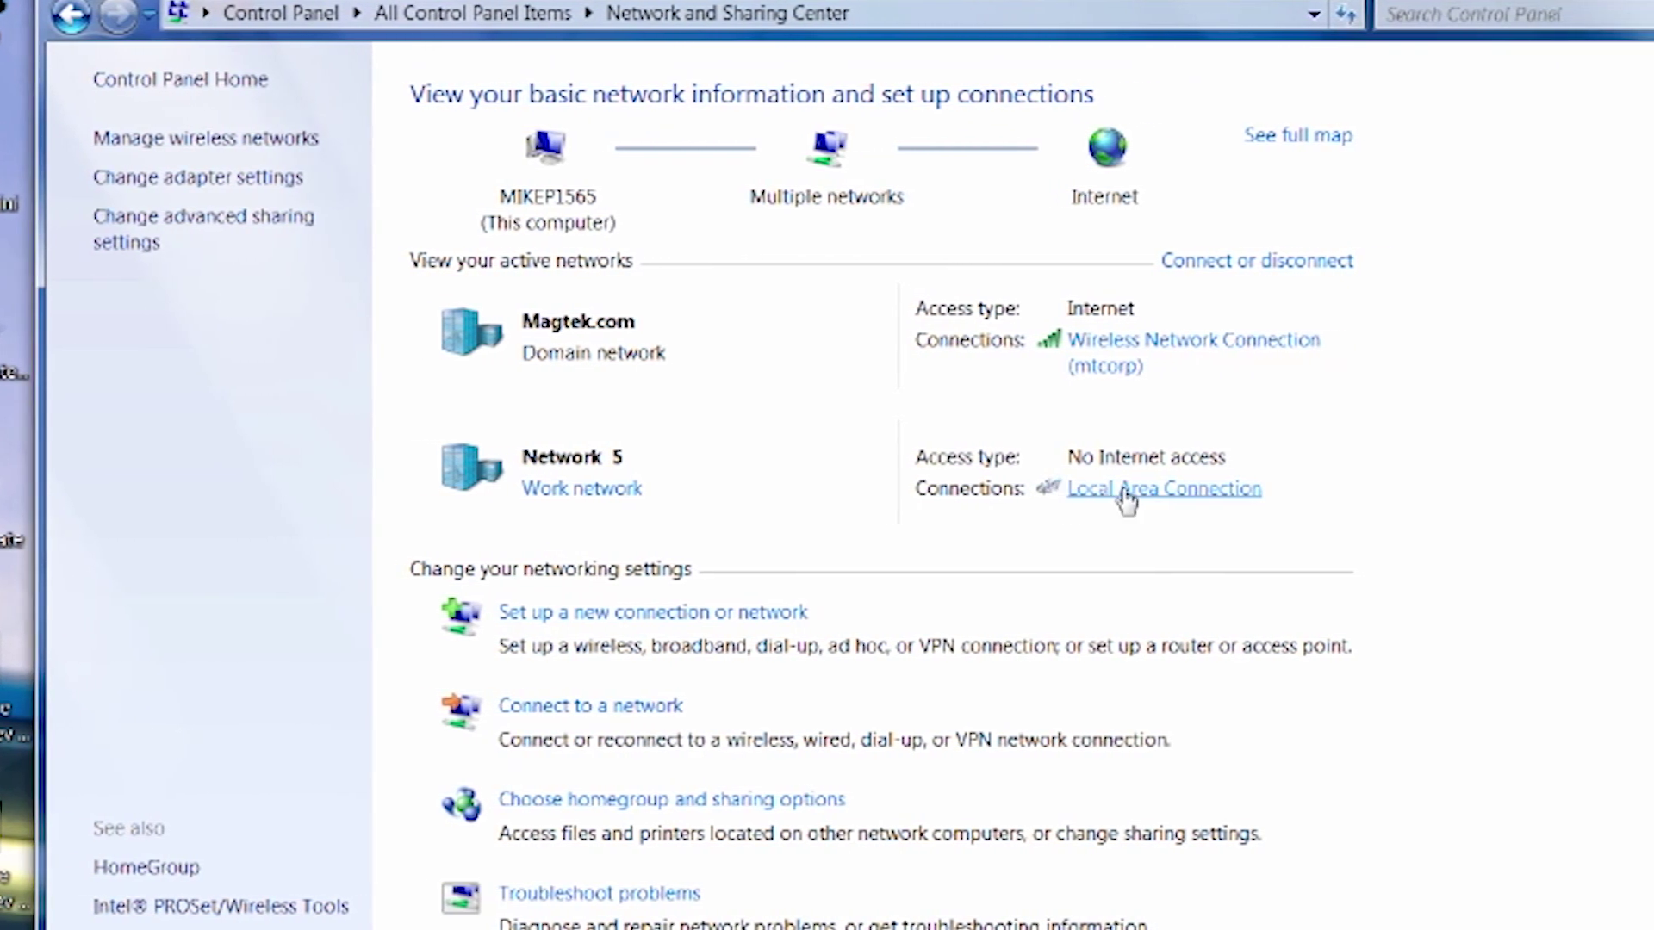
click(1083, 341)
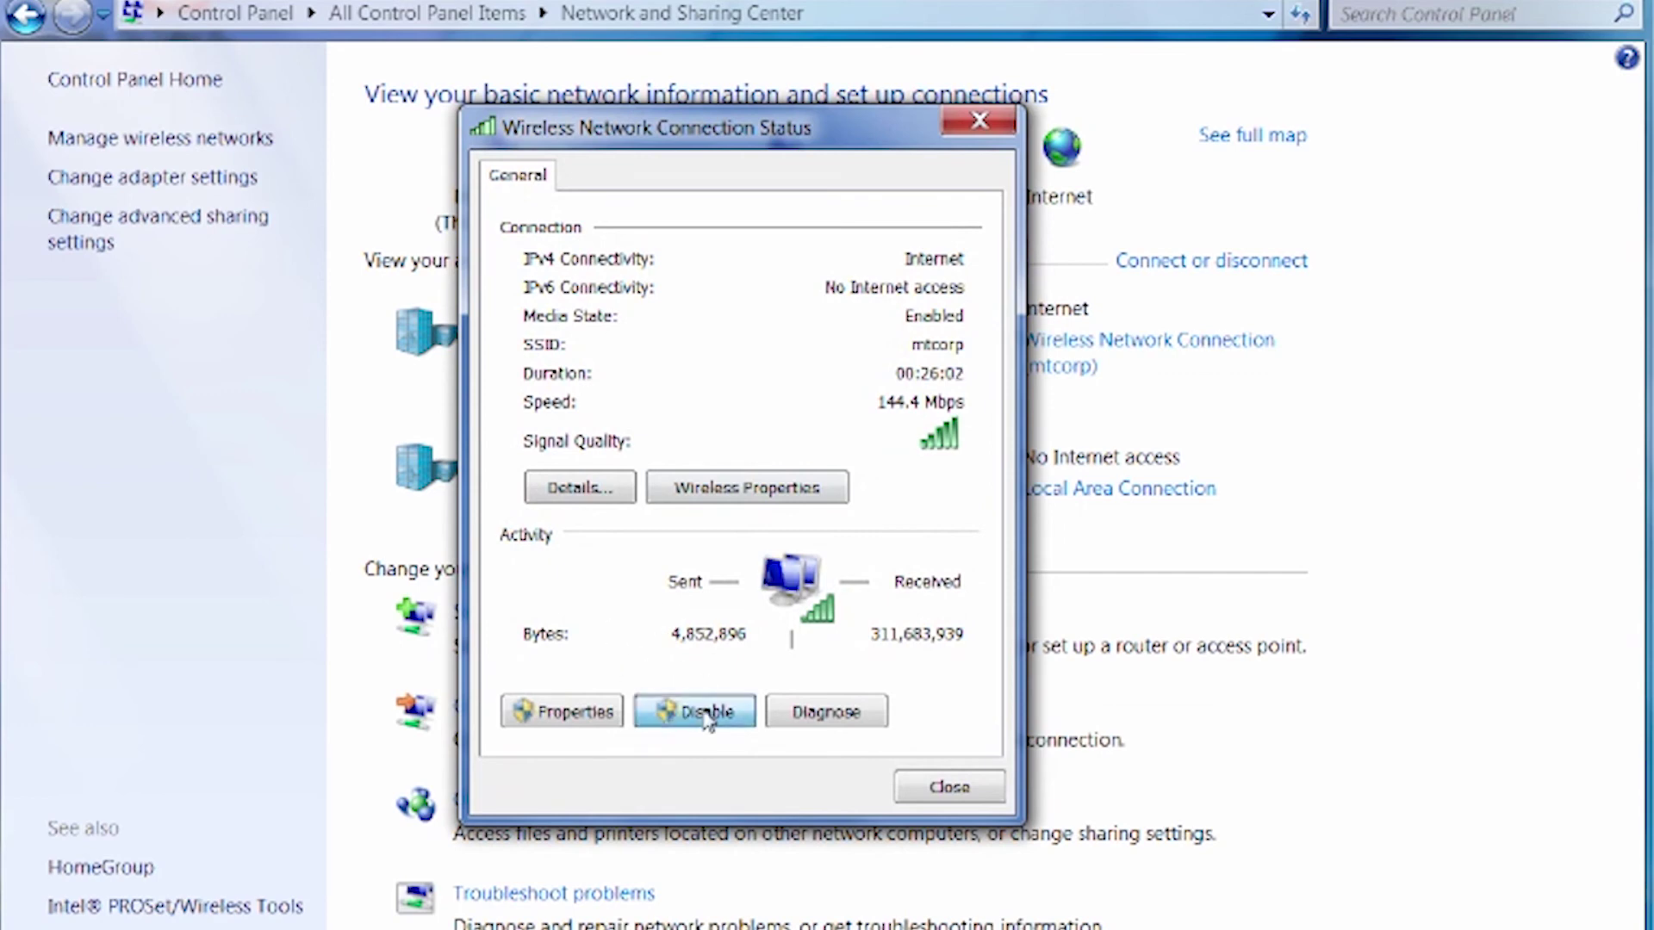
click(707, 713)
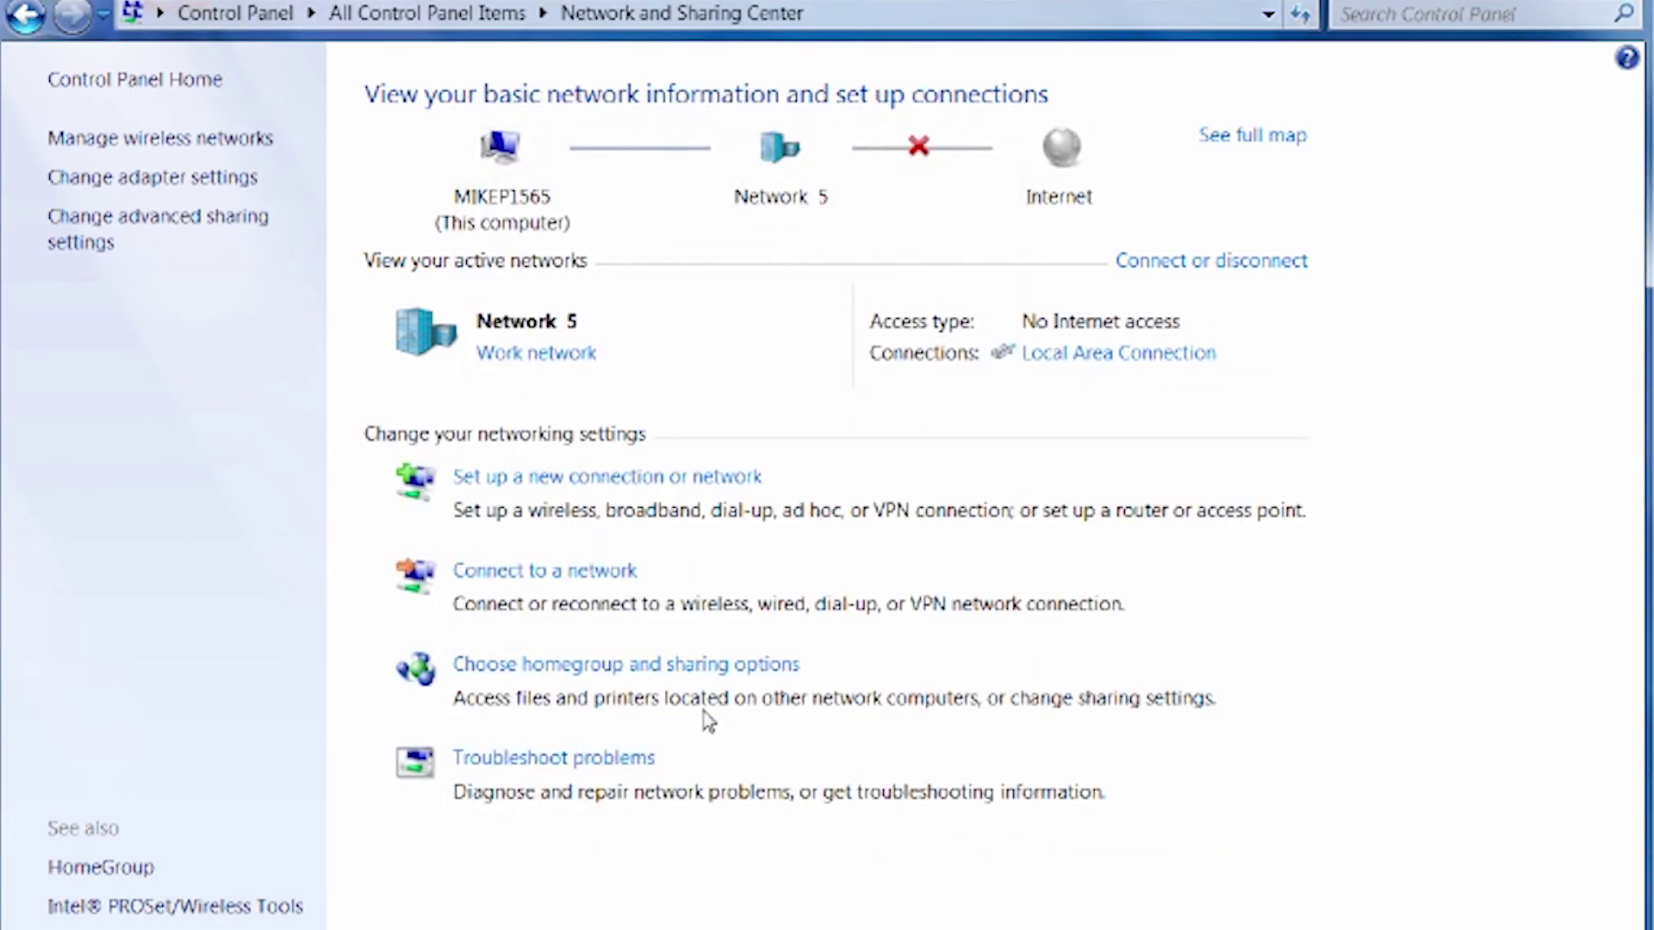
Open the Local Area Connection's IPv4 properties and choose 'Use the following IP address'
click(1088, 353)
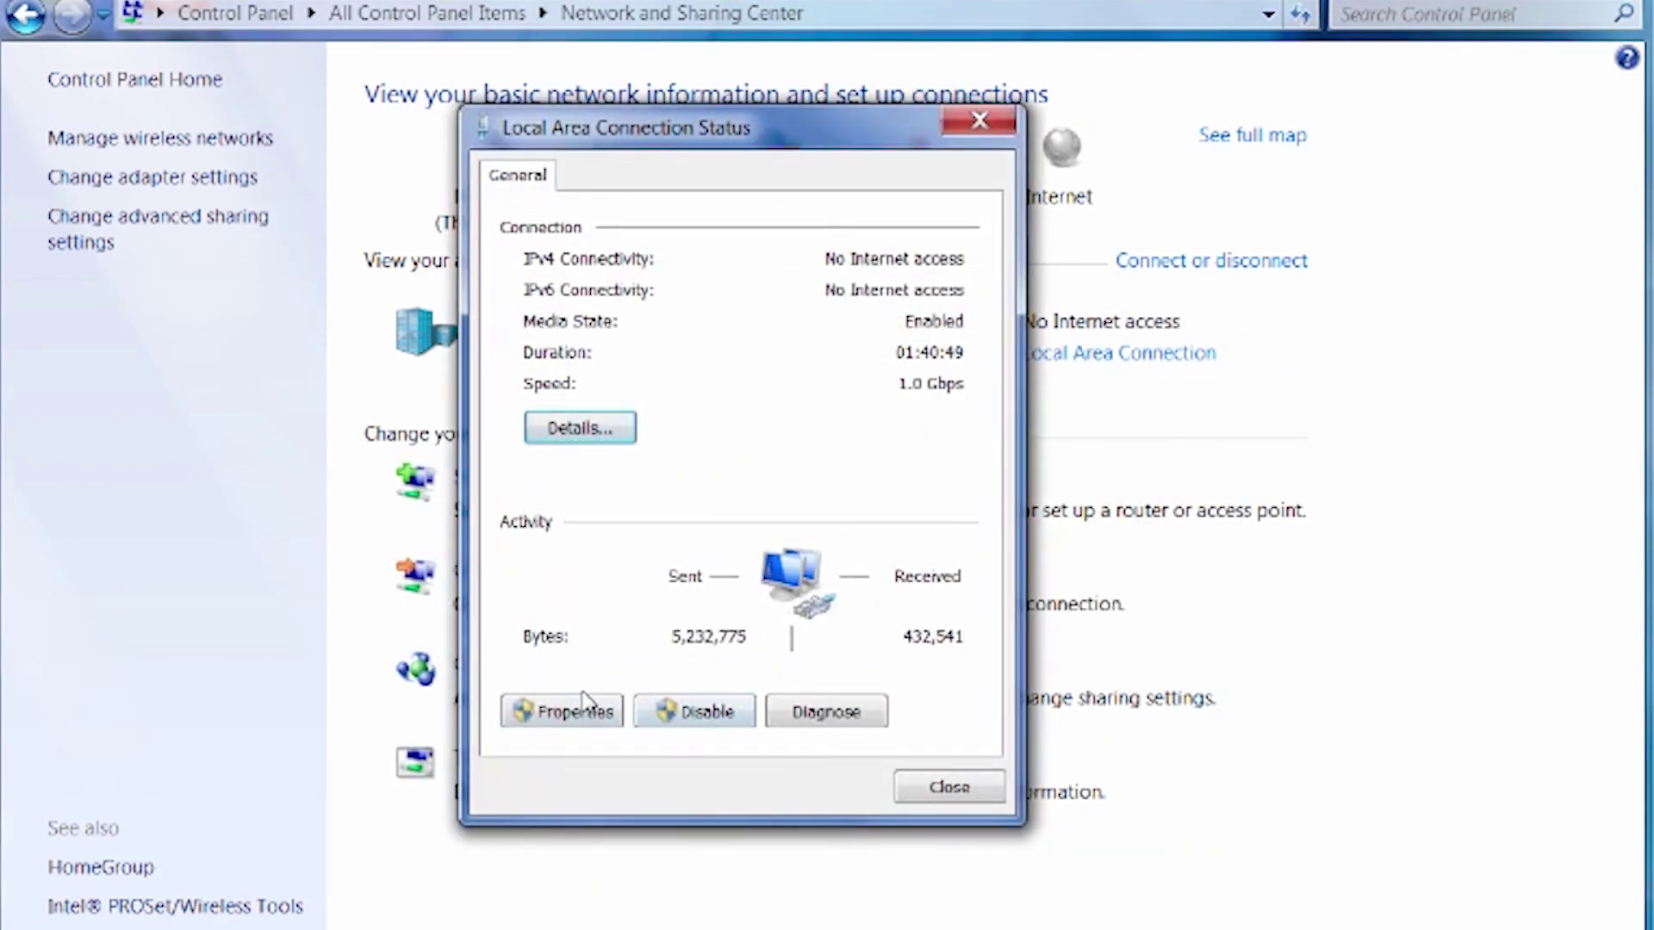
click(584, 704)
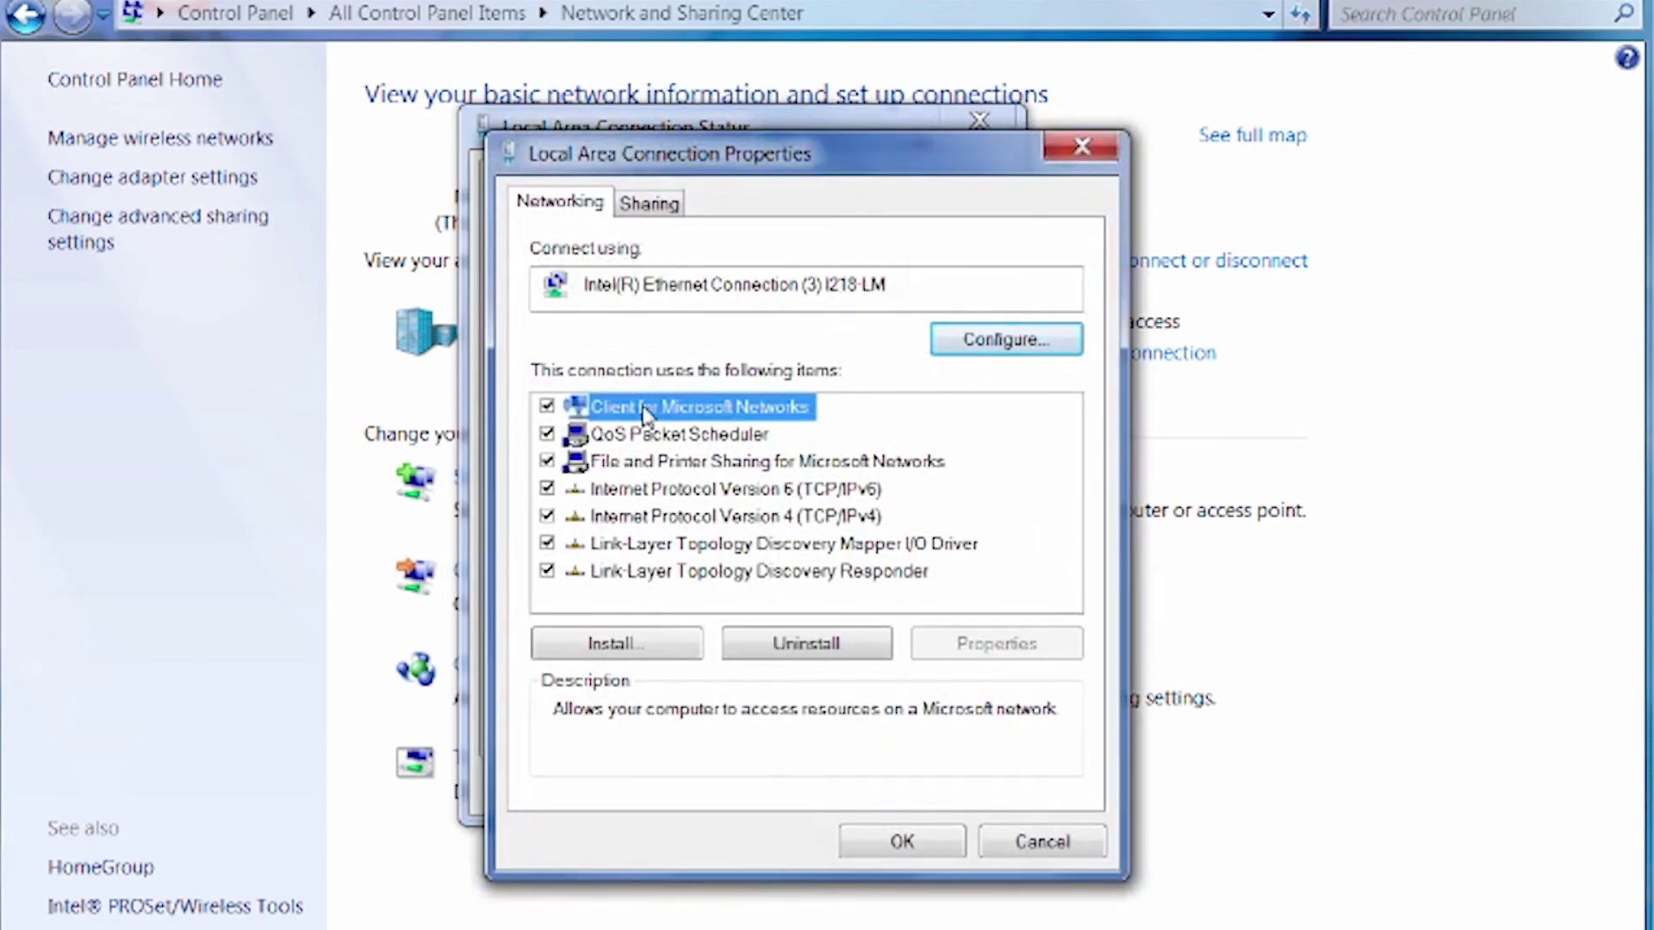
click(606, 489)
click(610, 515)
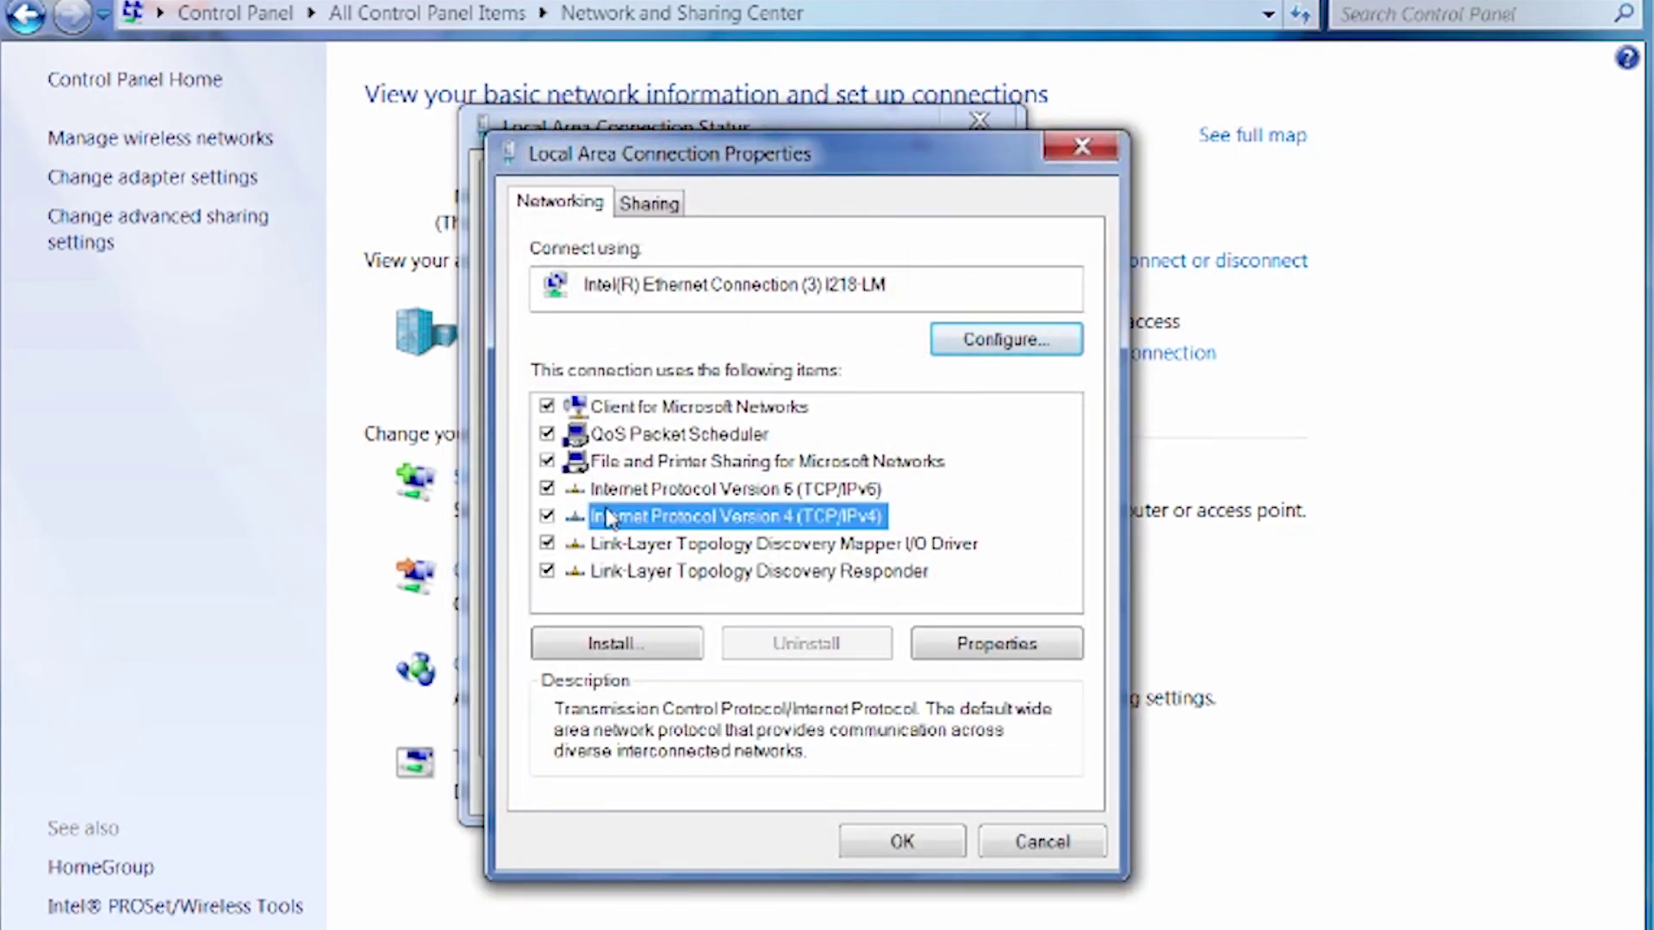
click(982, 655)
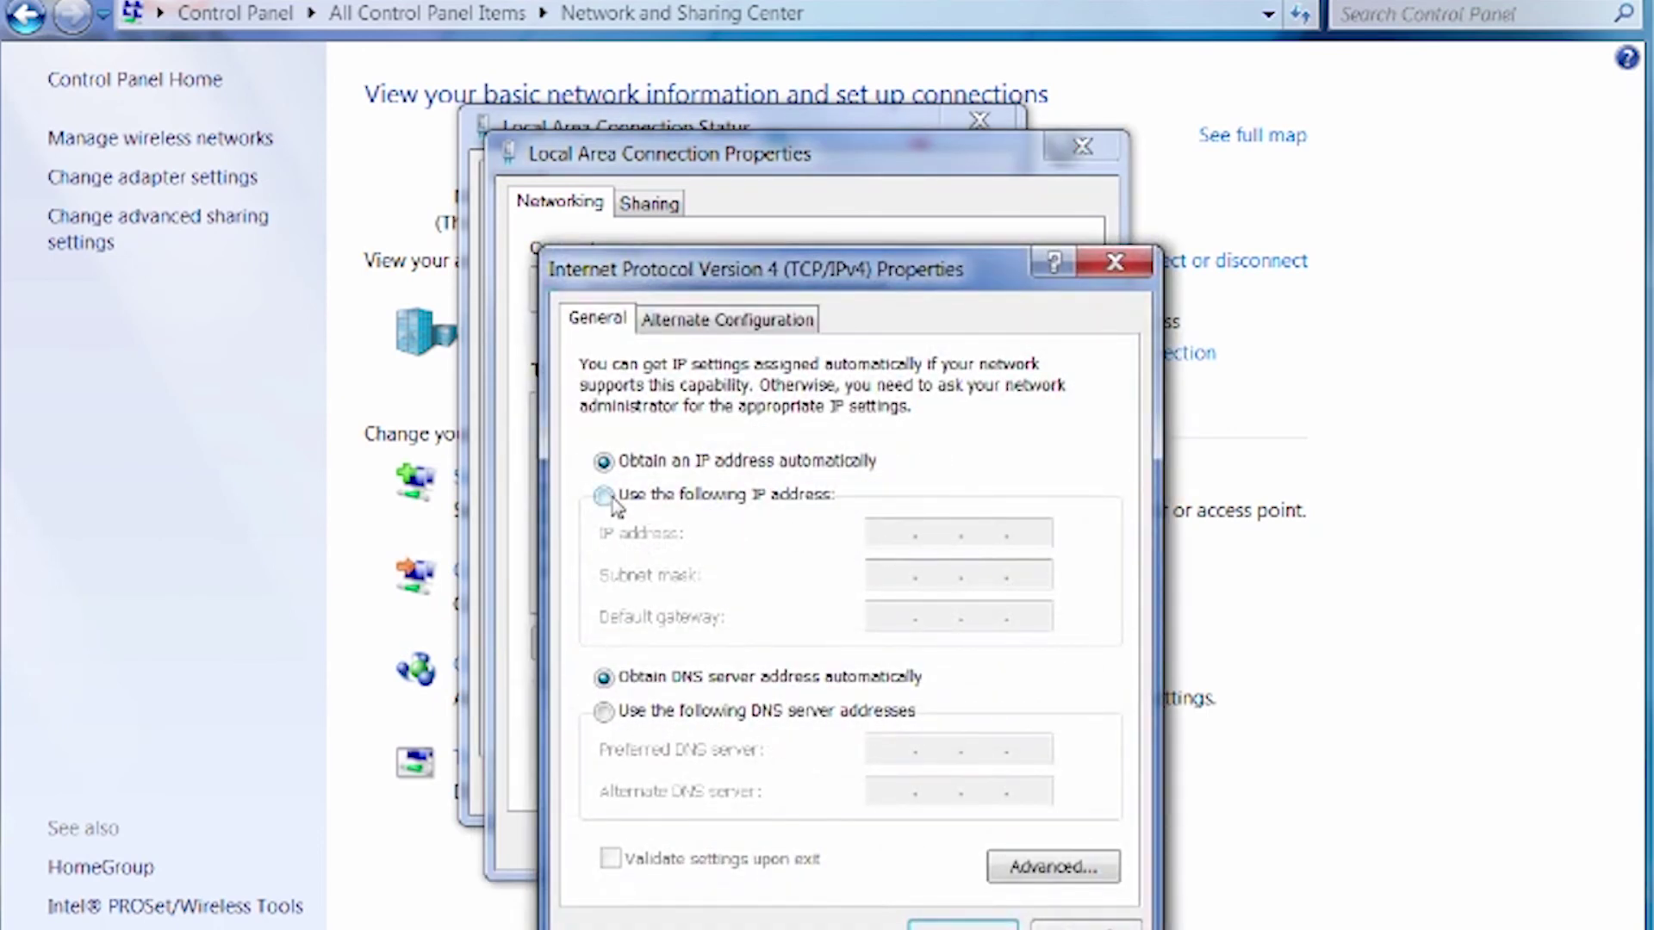
click(604, 496)
Enter IP 192.168.1.1, mask 255.255.255.0, gateway 192.168.1.2, and confirm both dialogs
click(881, 534)
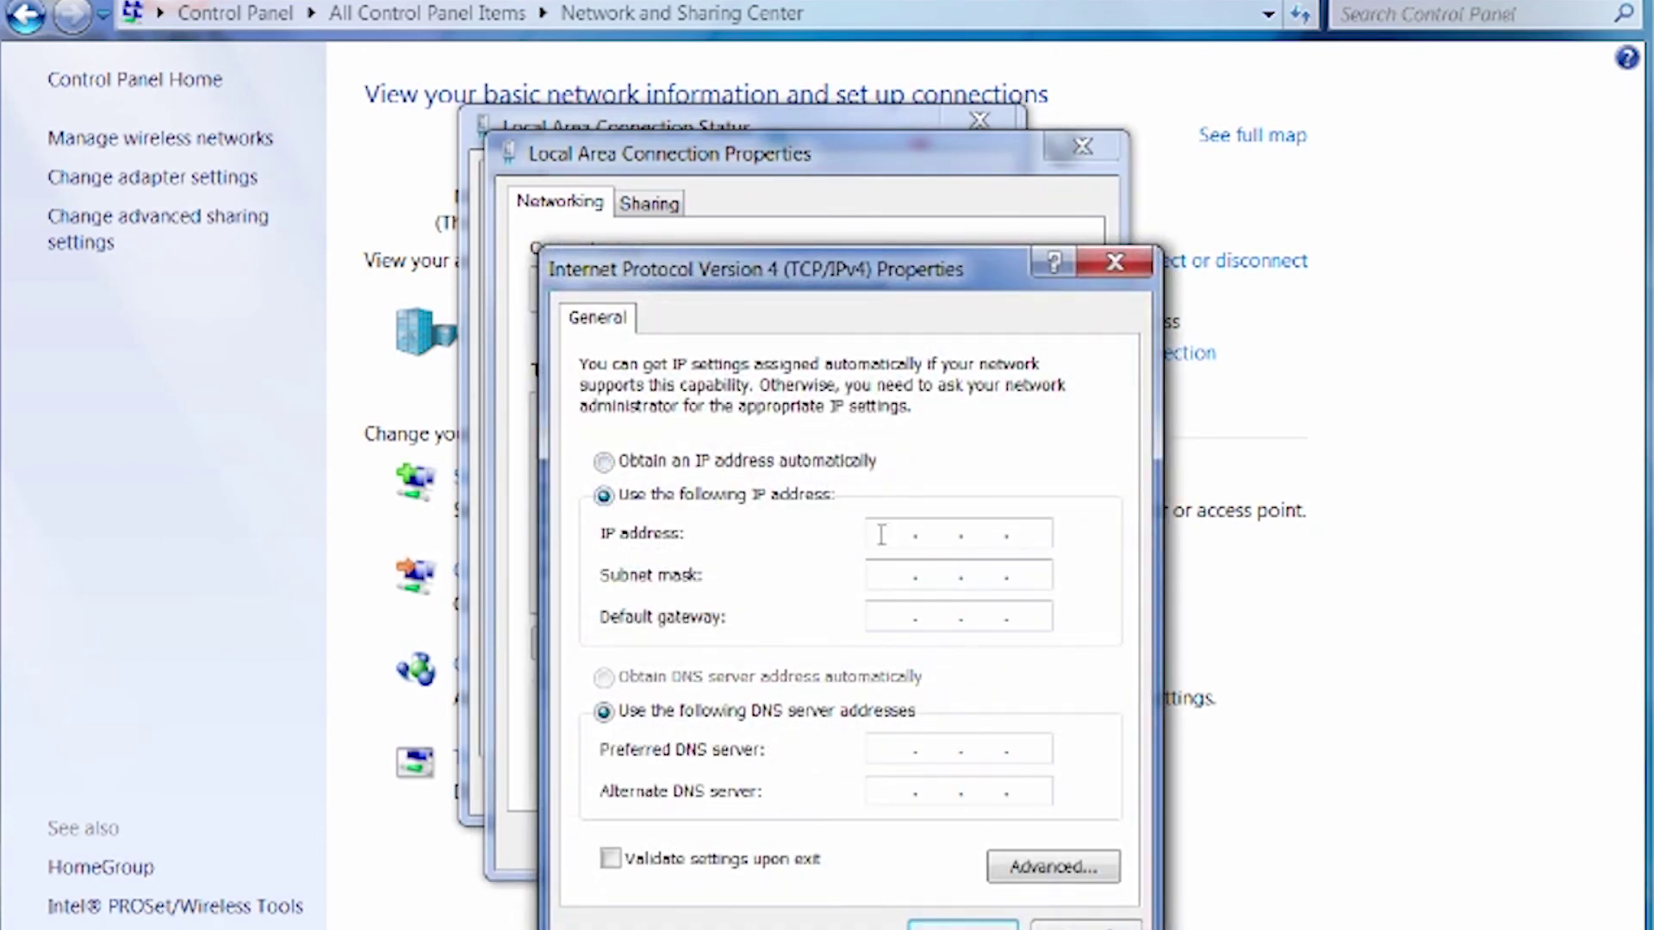
text(192.168.)
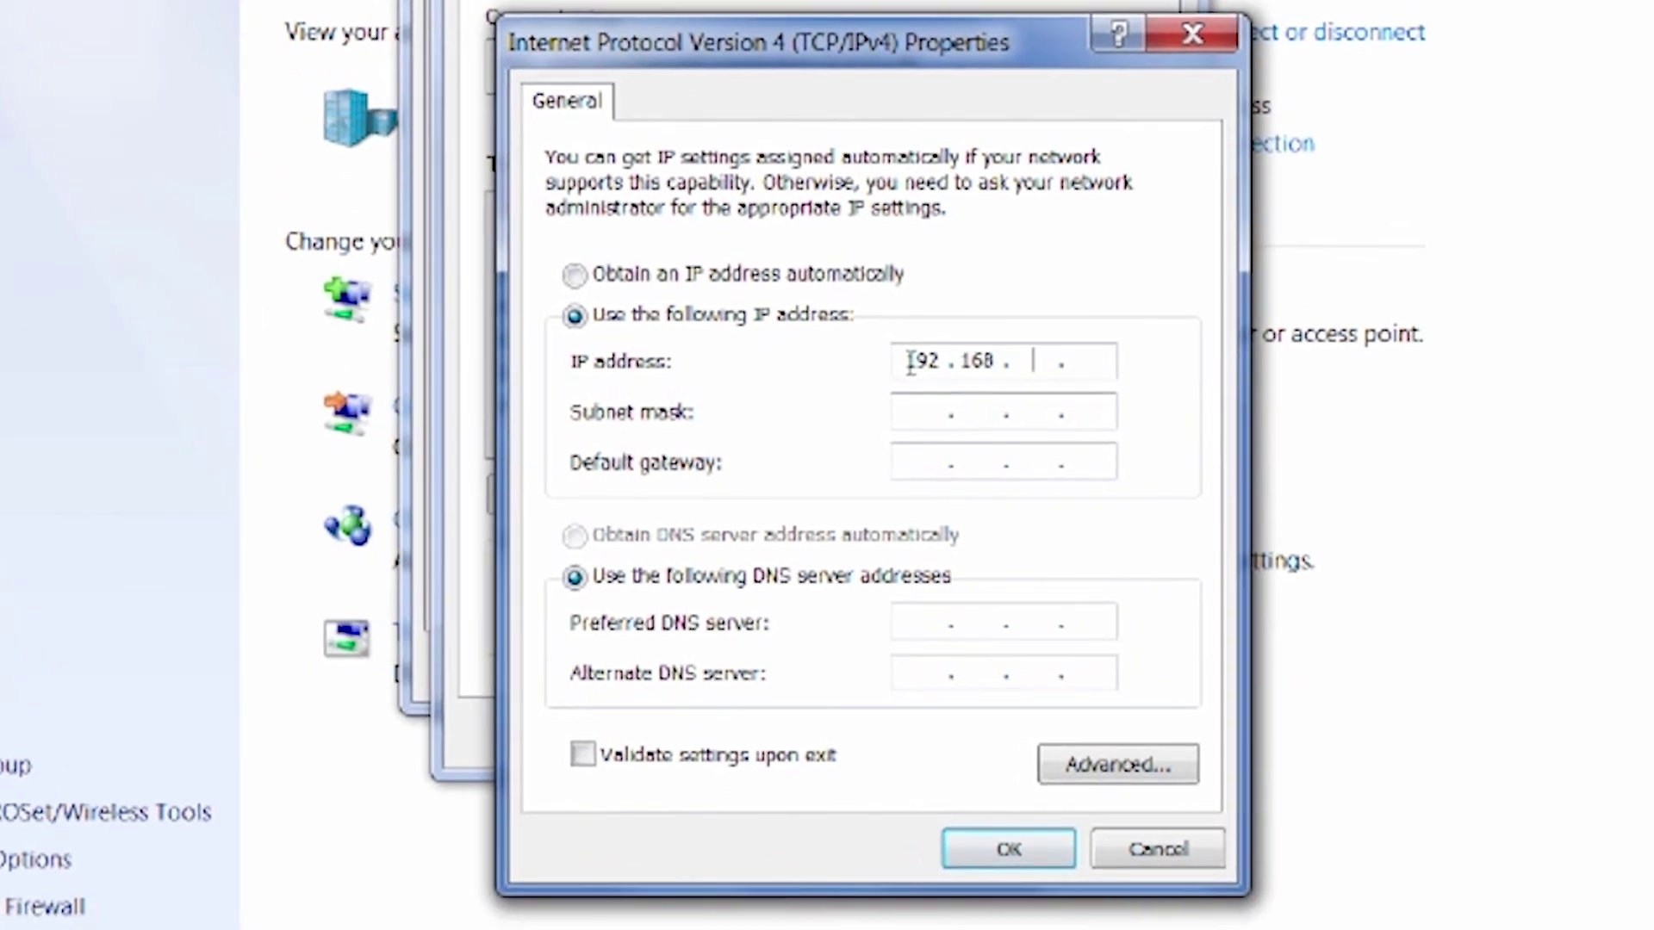
key(Tab)
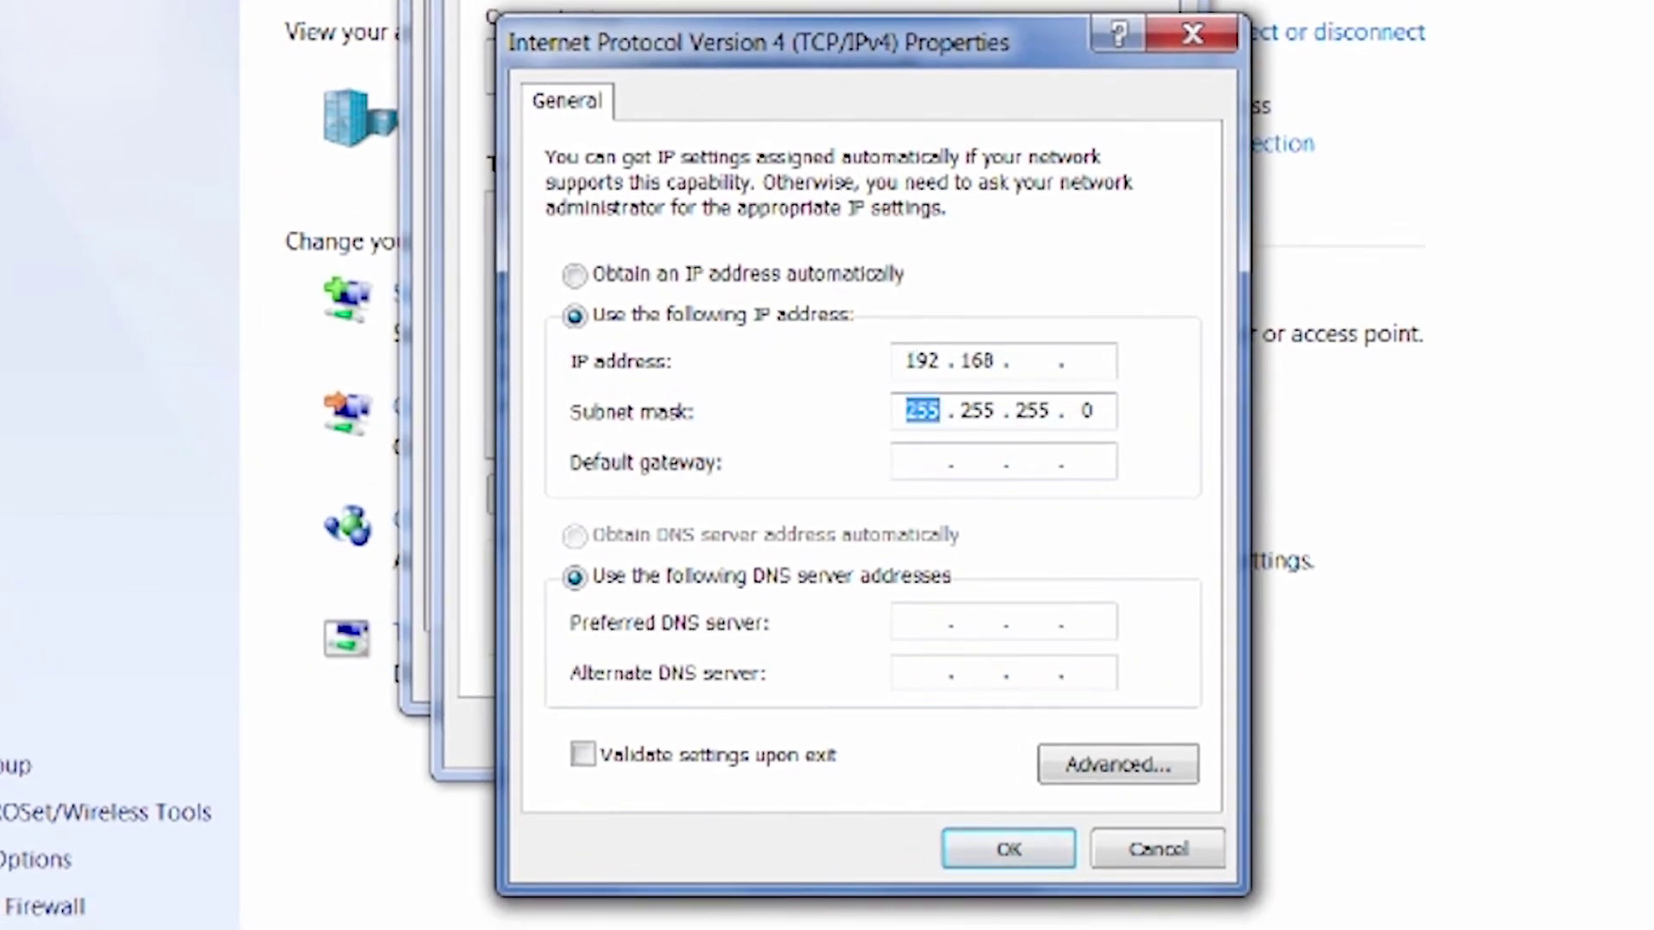
click(1031, 361)
text(1.1)
click(922, 462)
text(192 . )
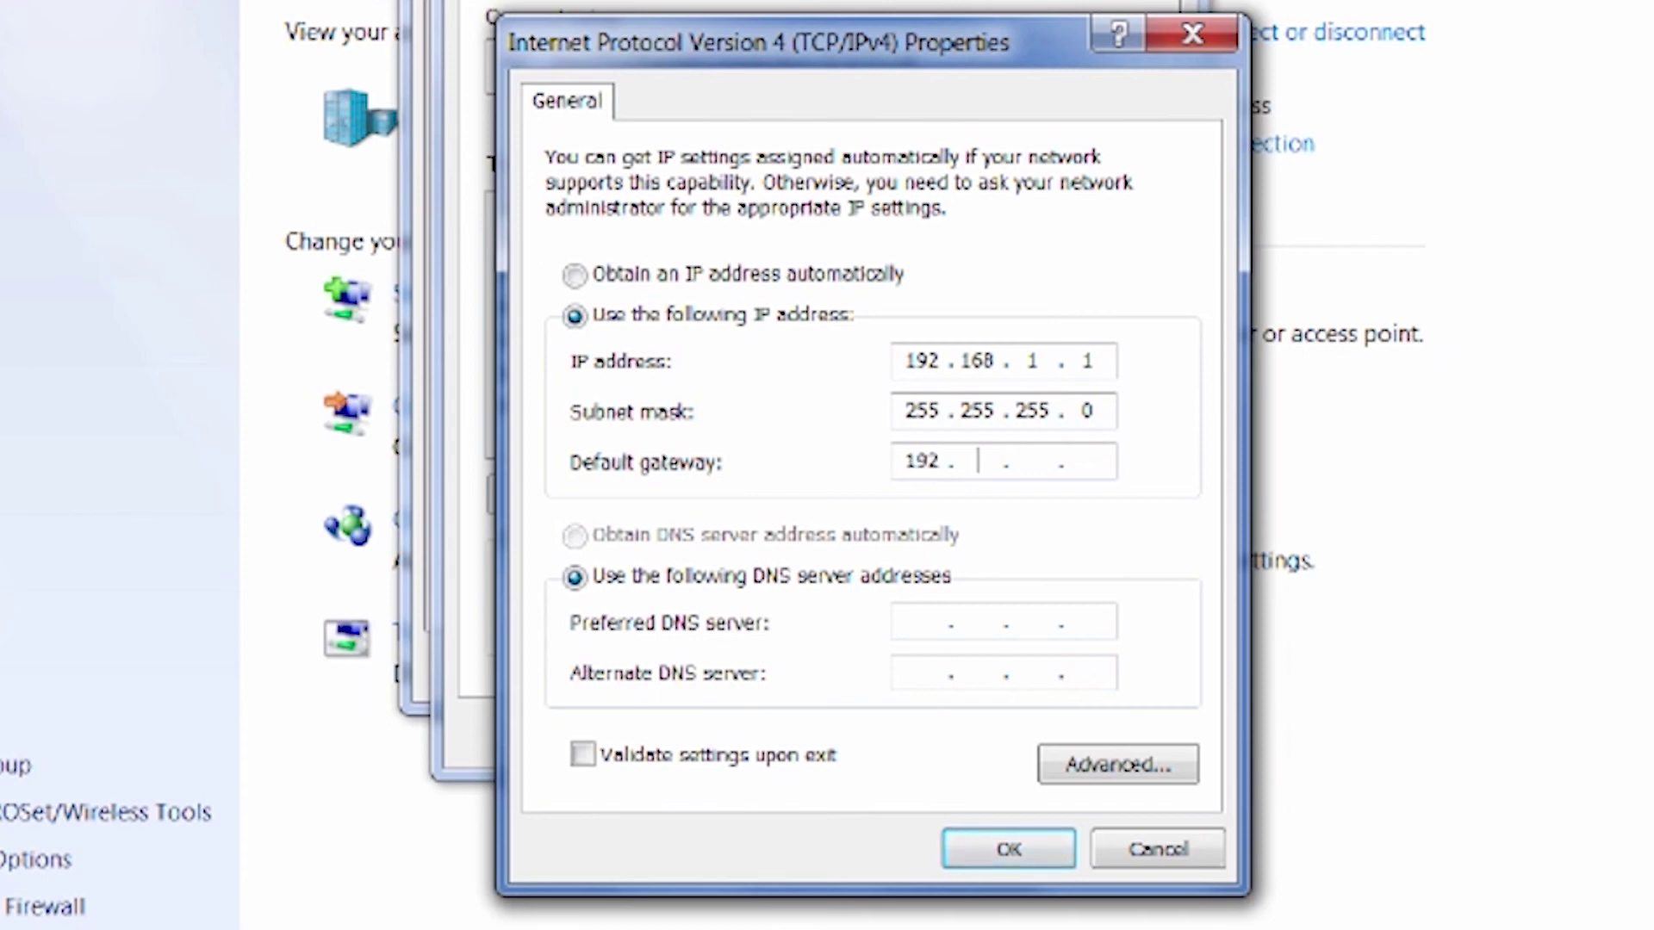
text(168 . 1)
click(1083, 465)
text(2)
key(Return)
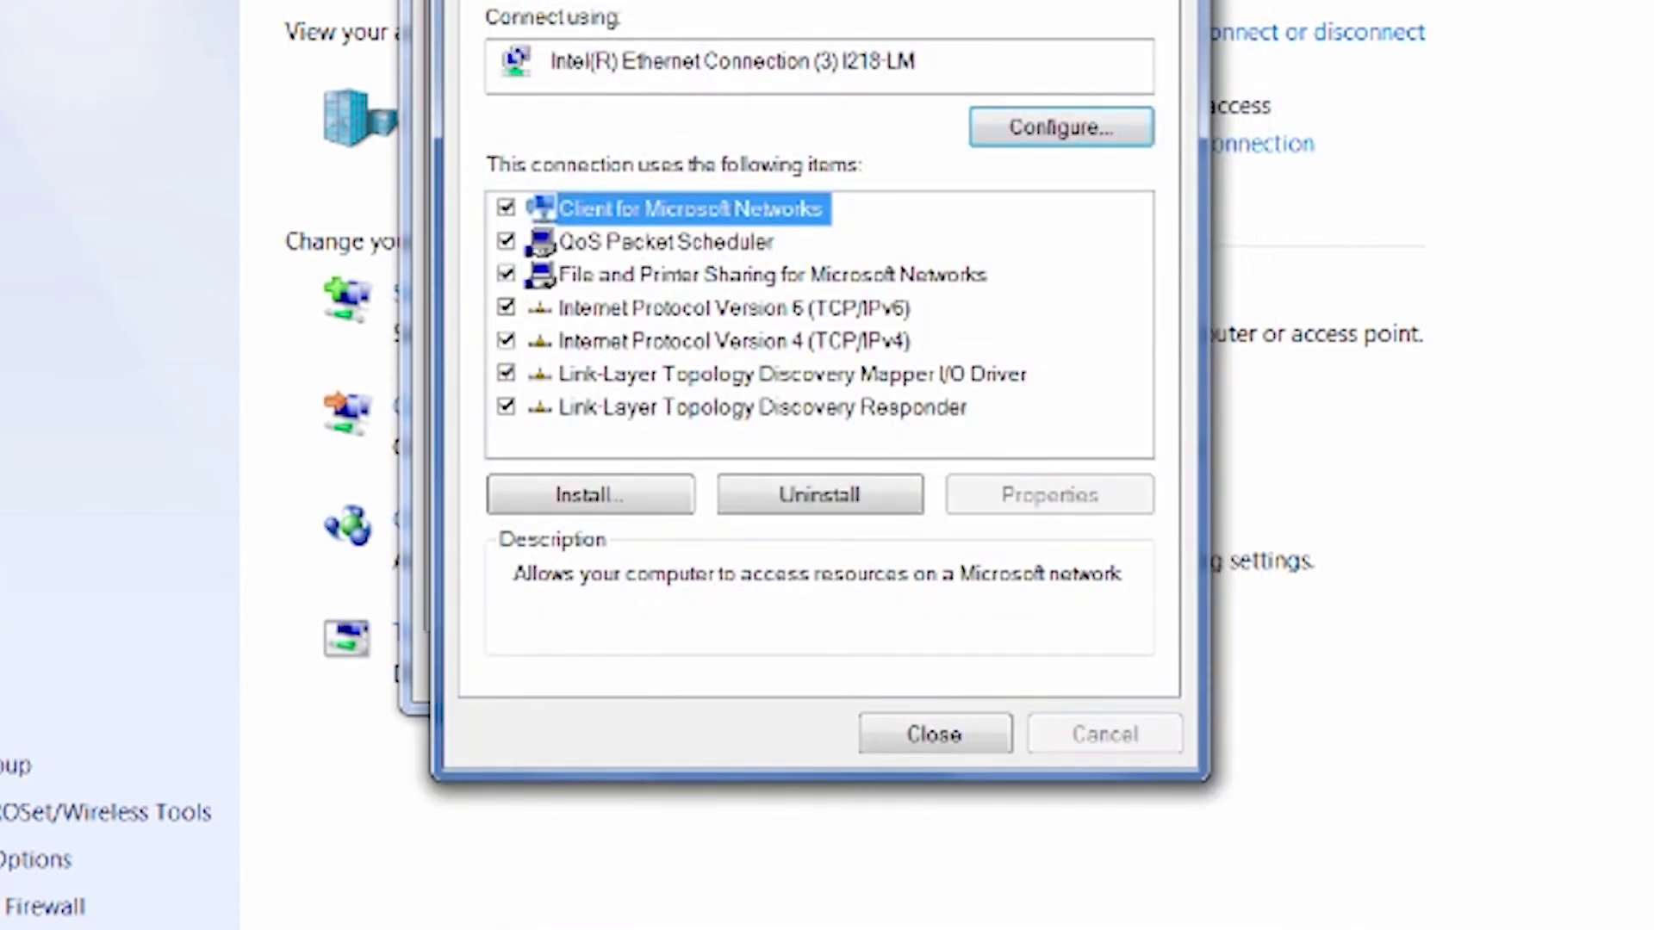
key(Return)
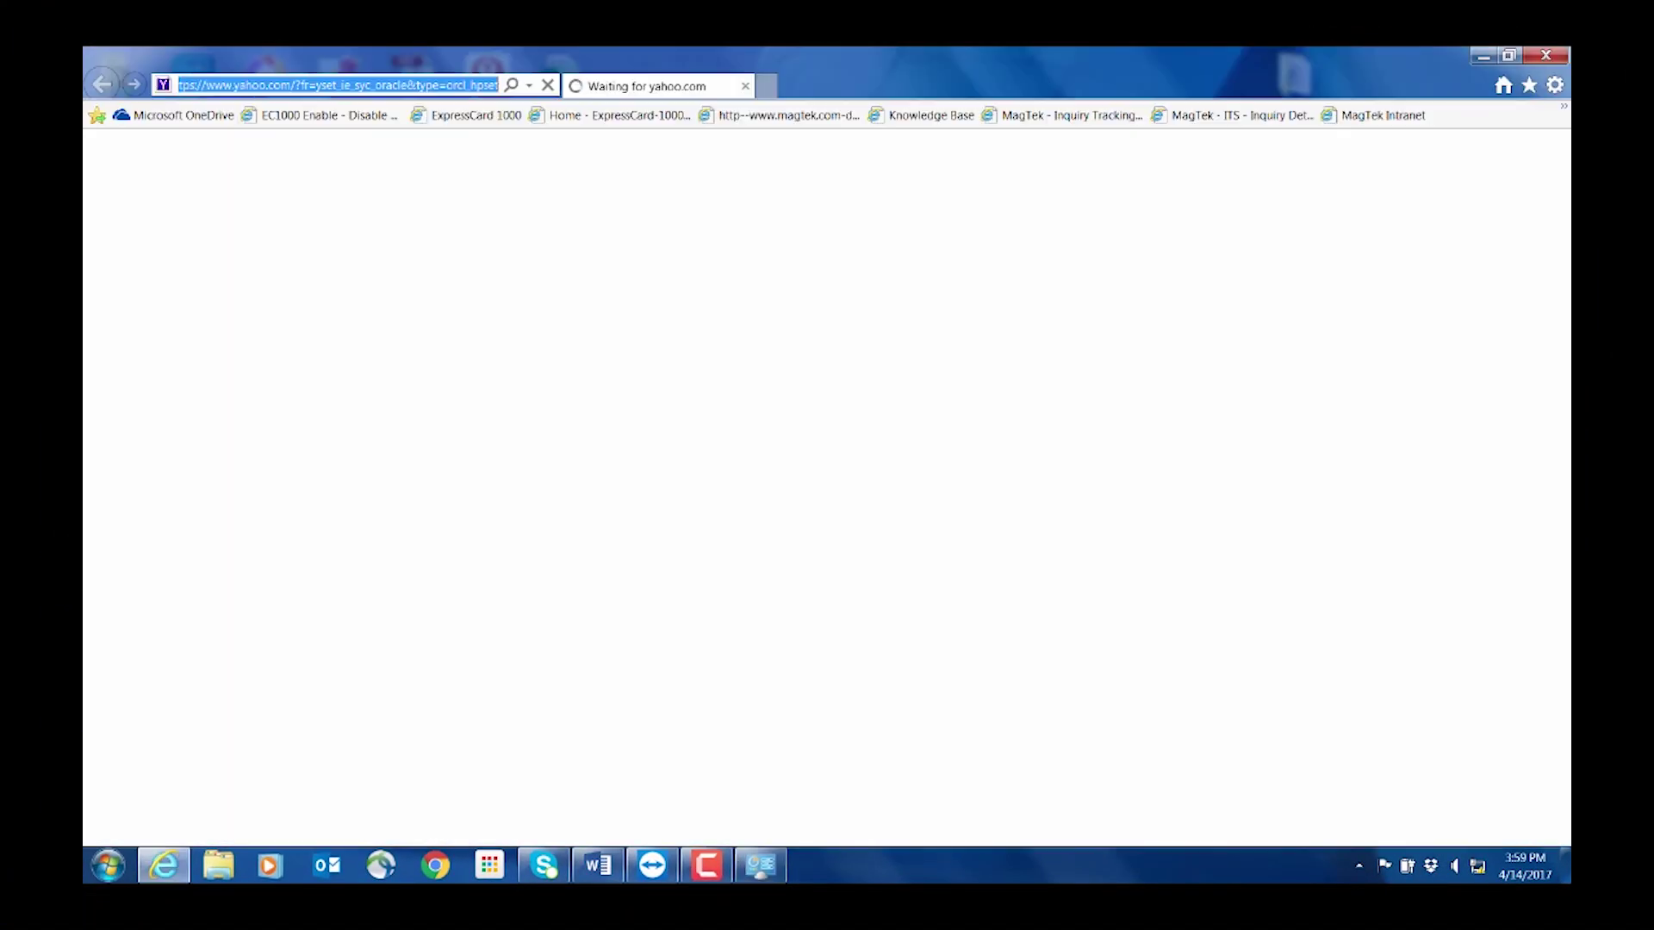
text(http)
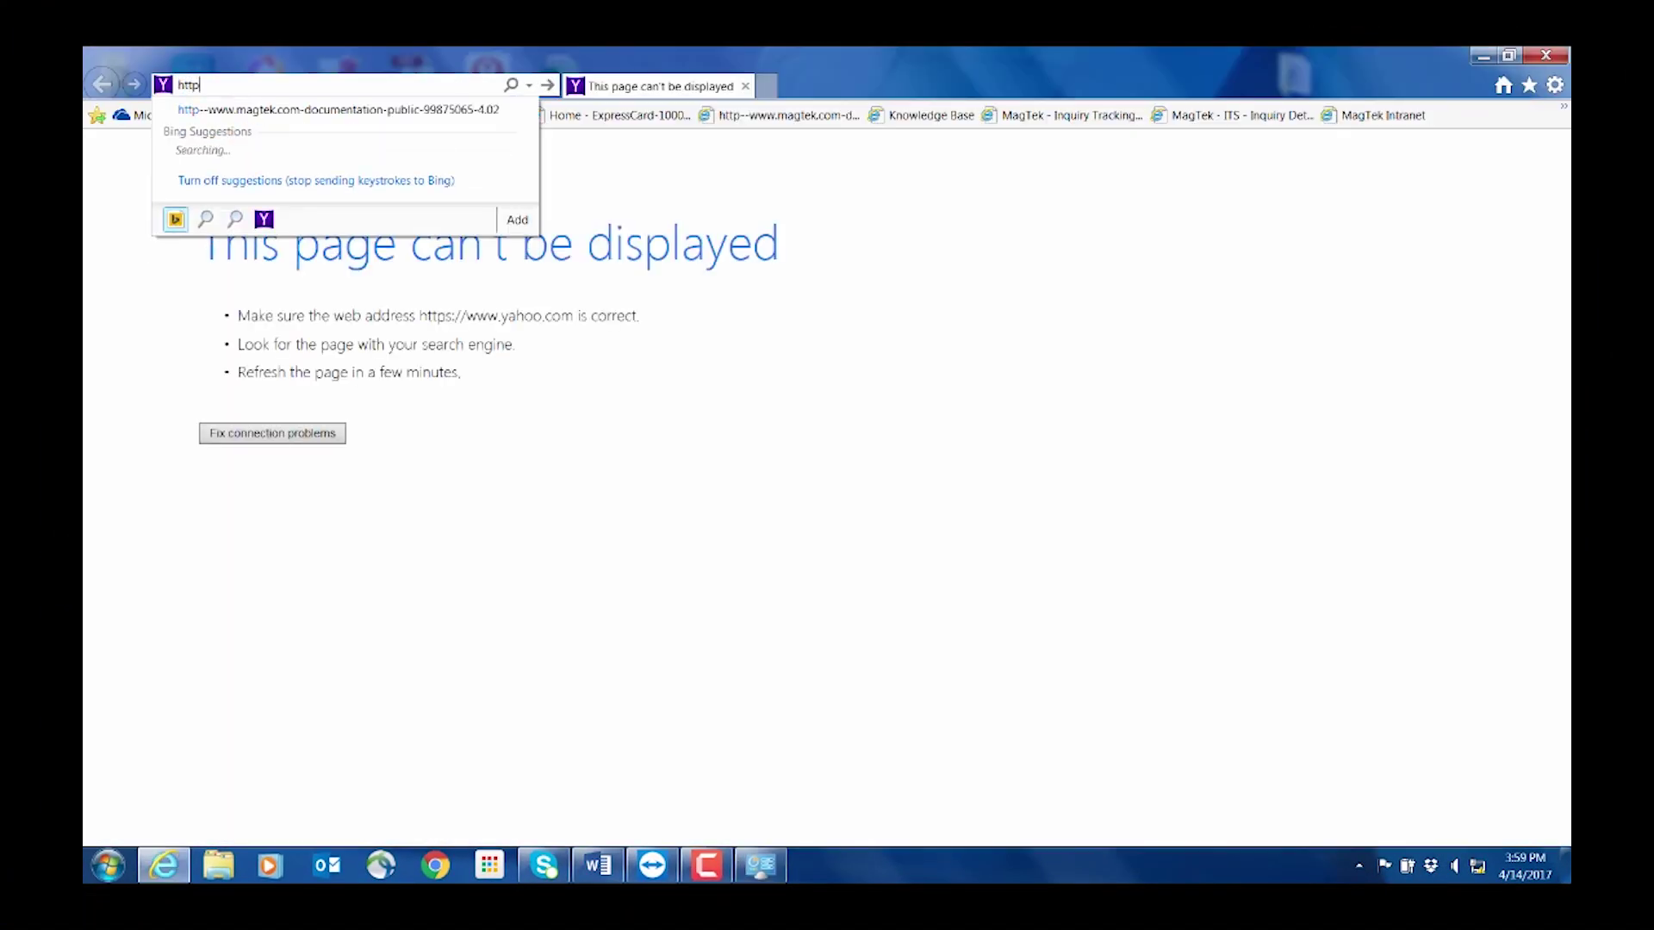
text(s://EC)
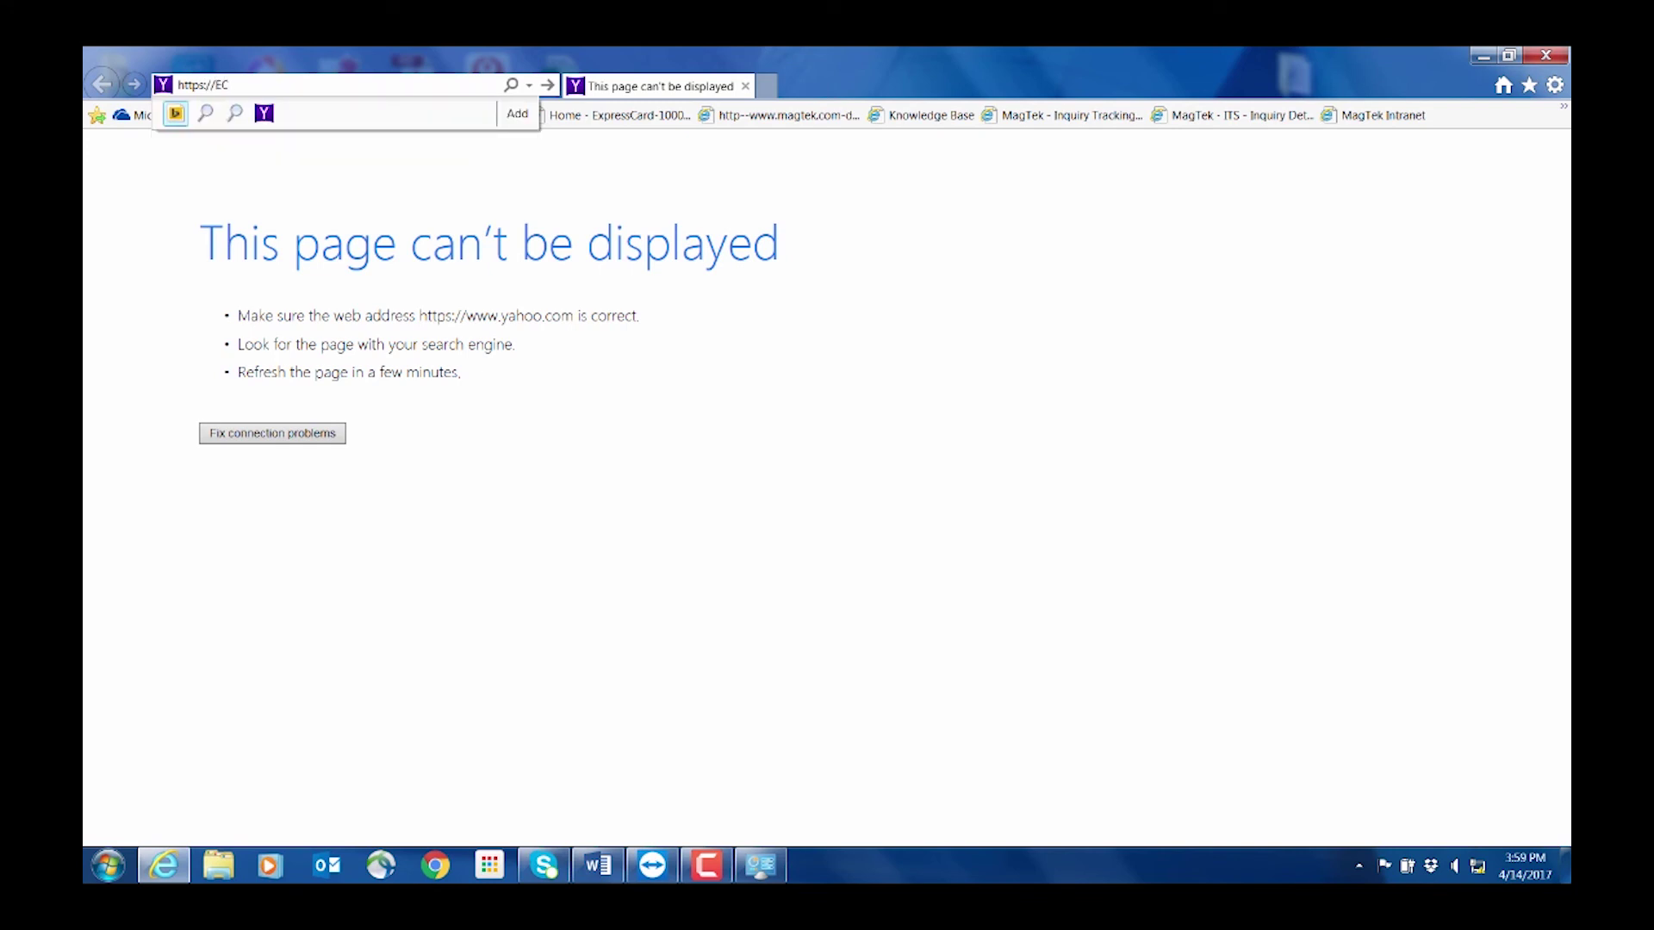
text(-b35)
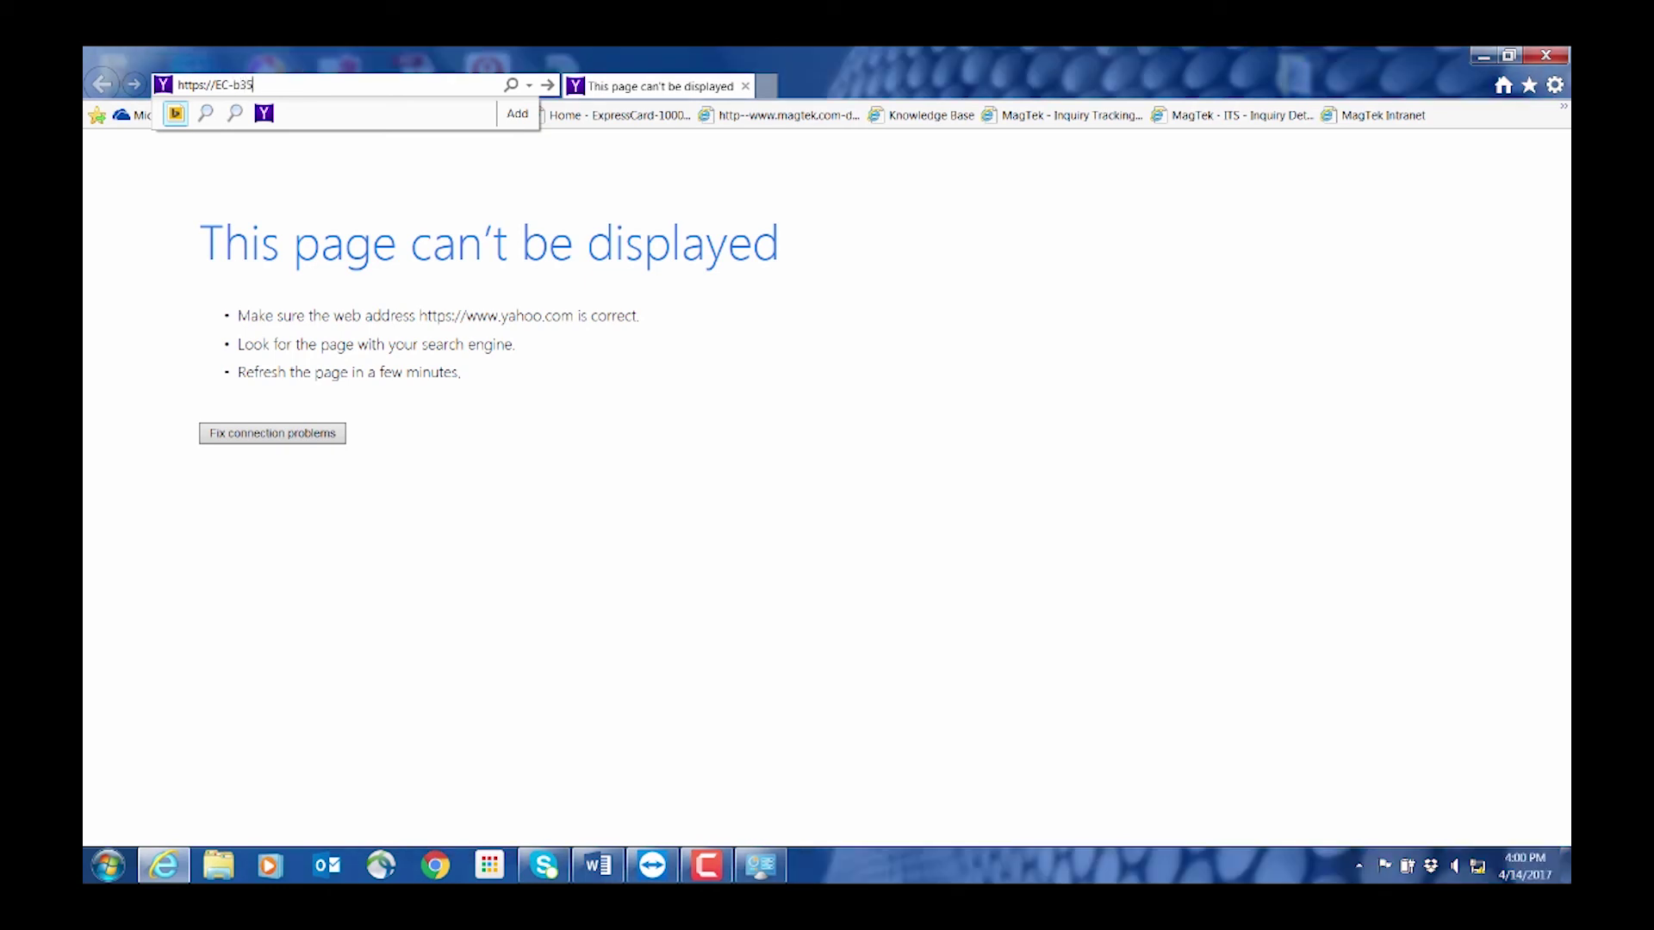
text(879a)
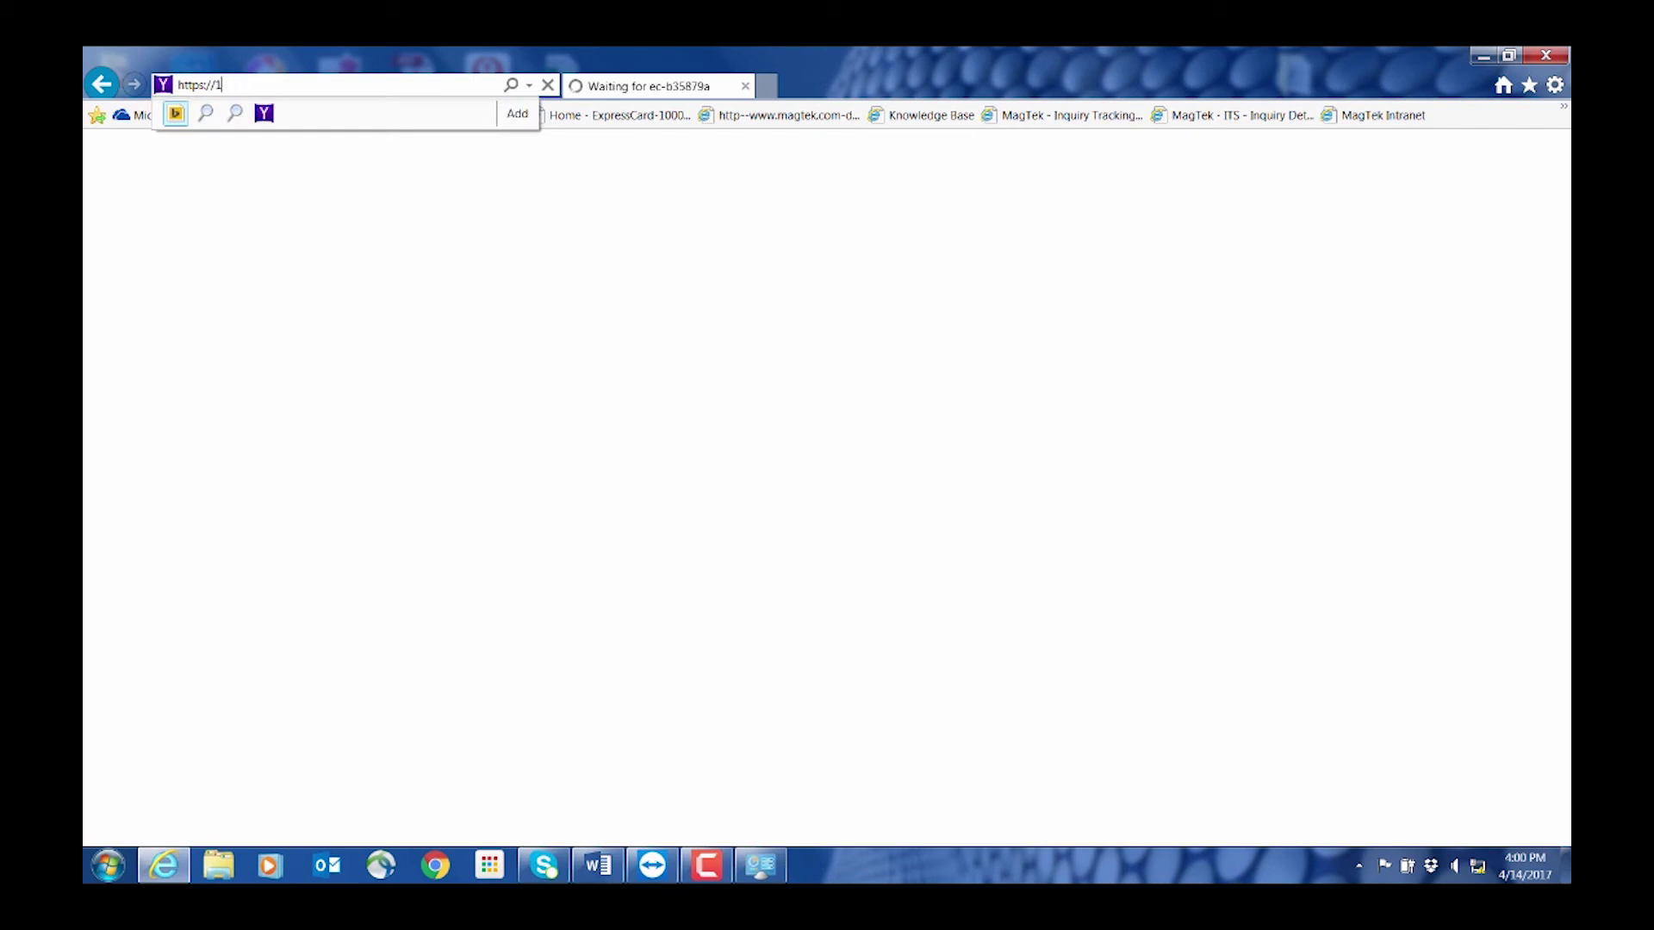
text(.1.2)
key(Return)
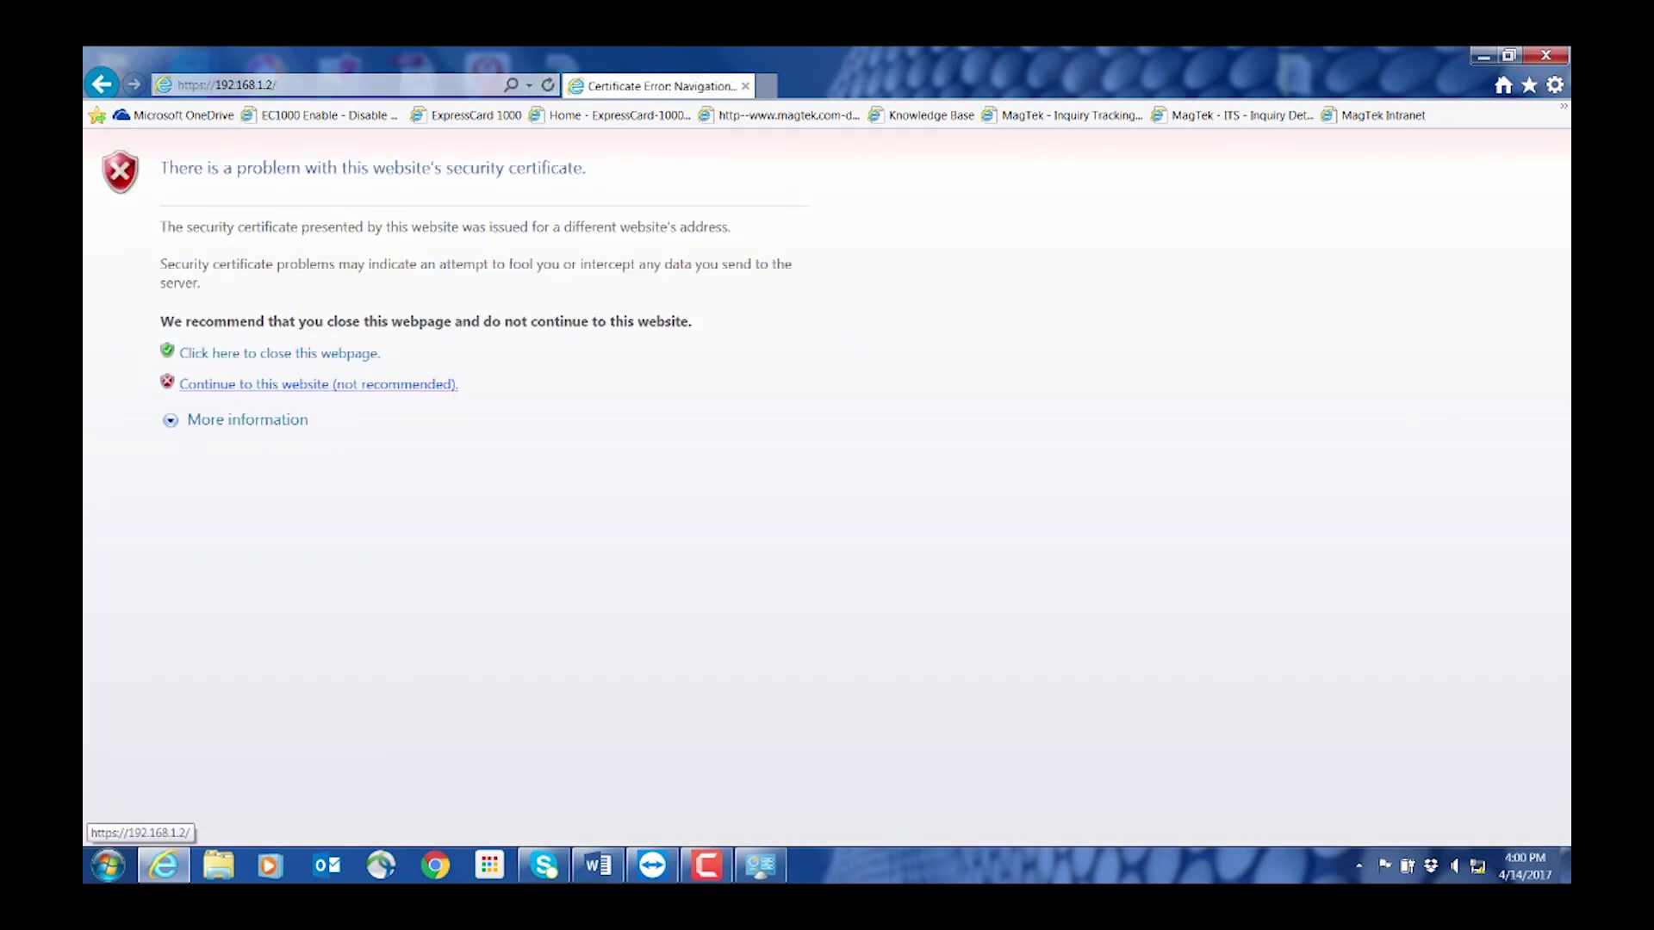
click(318, 385)
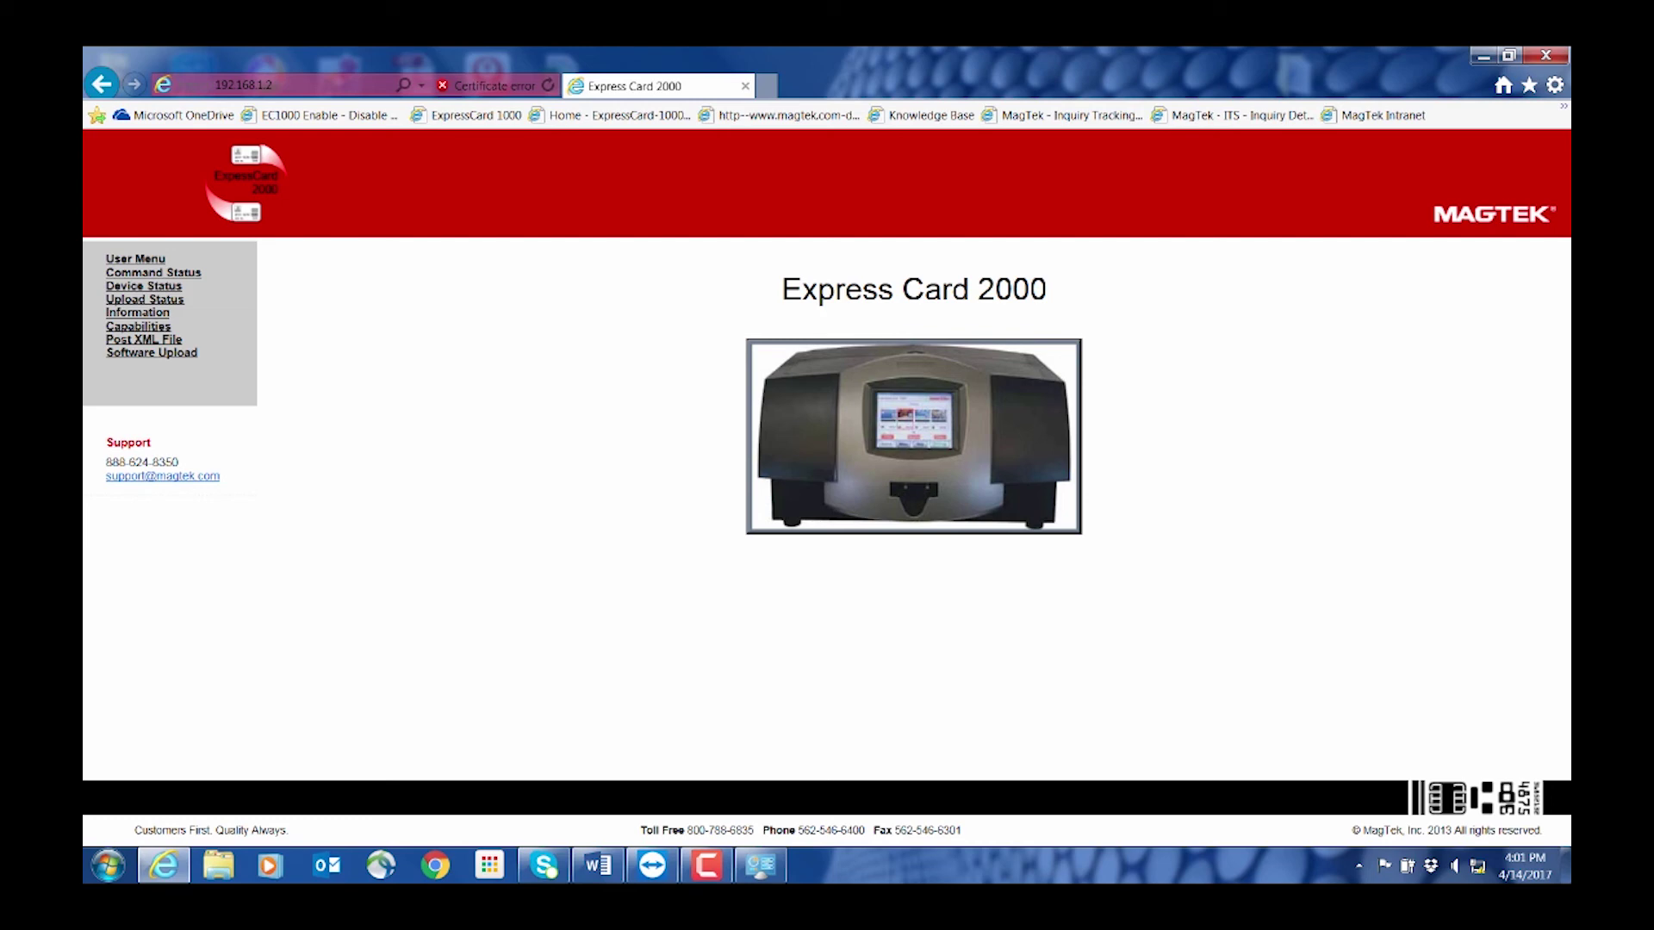
Send mtecupdate.cab through Software Upload and check Upload Status shows SUCCESS OK
click(152, 353)
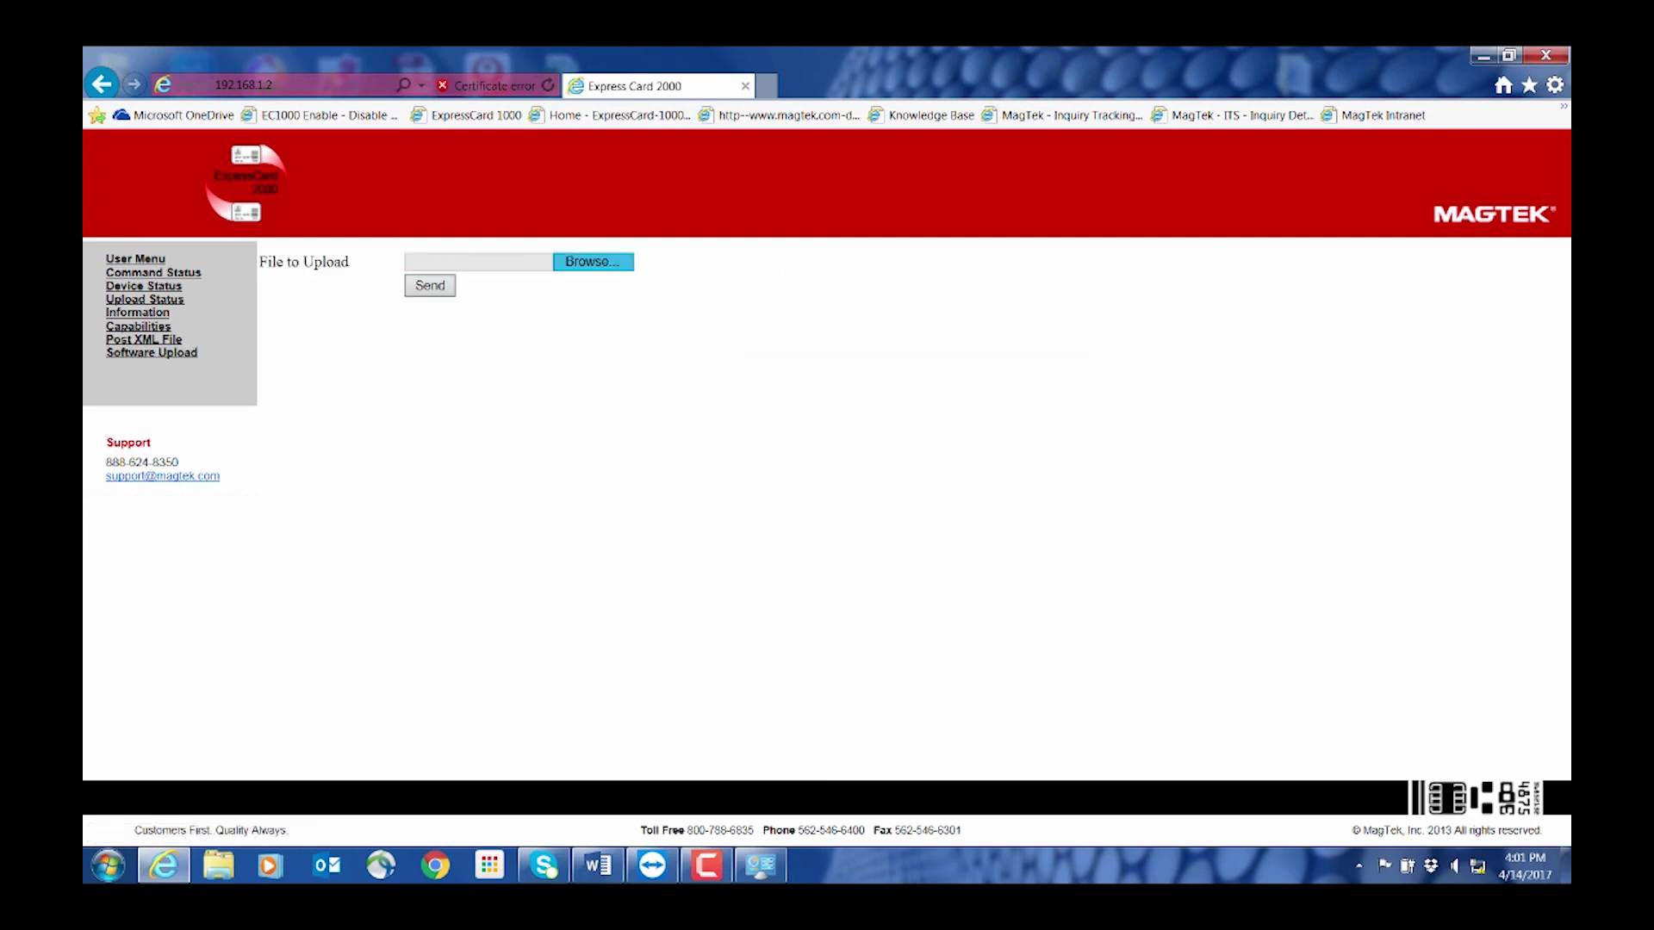
click(593, 261)
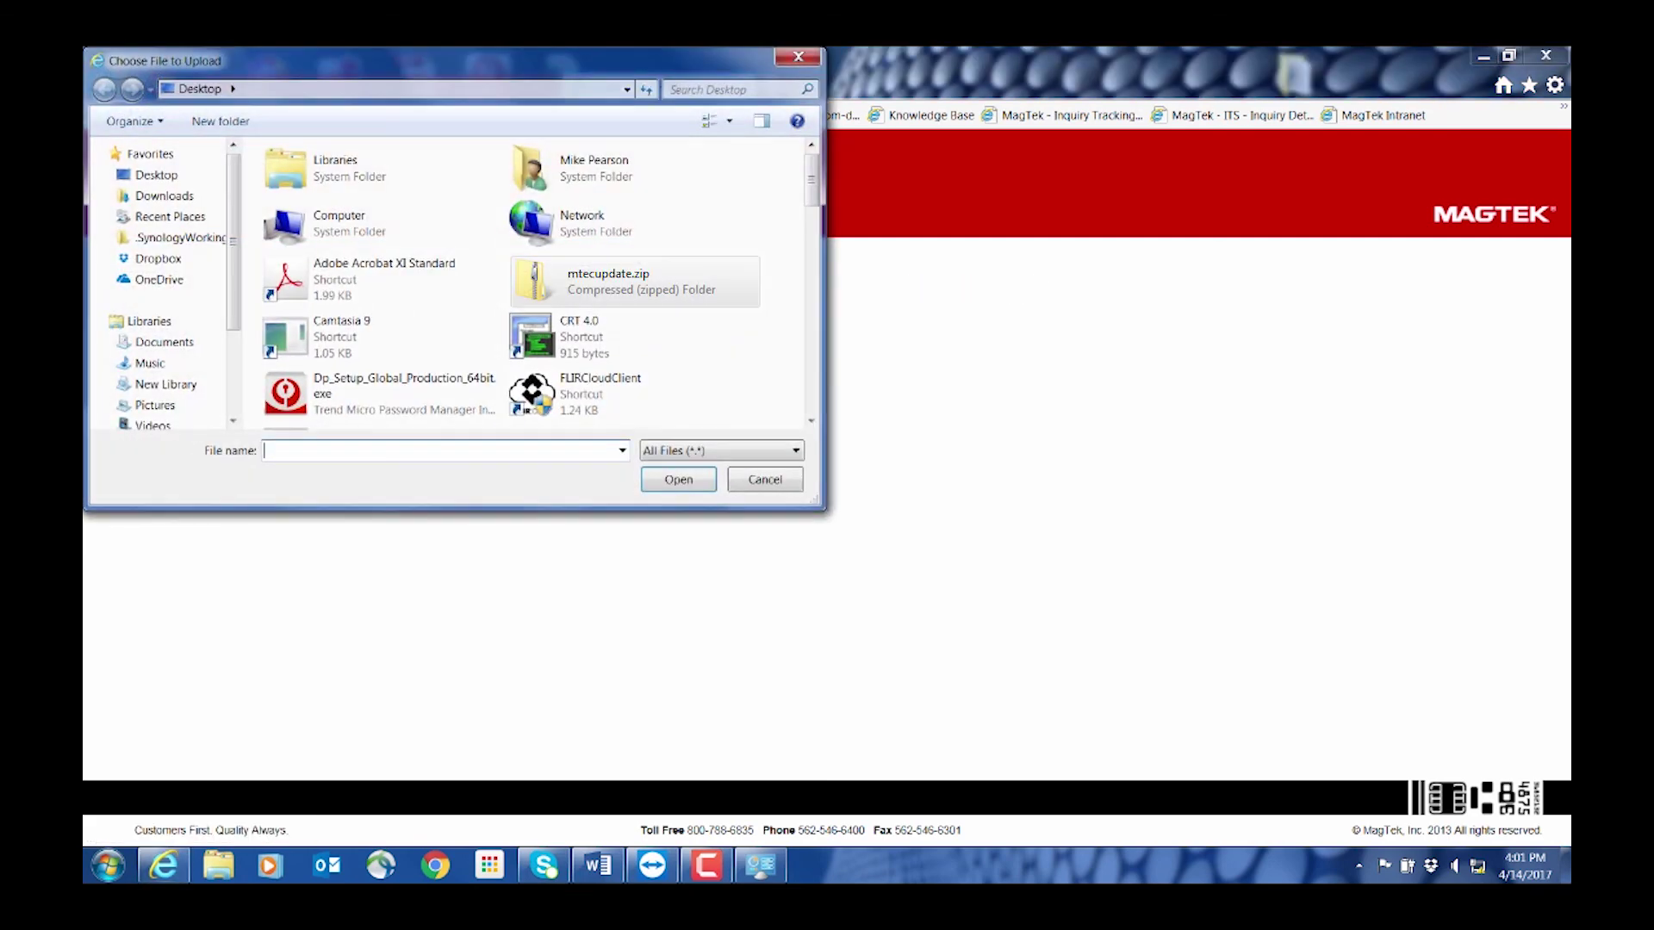
double_click(608, 281)
text(mtecupdate.cab)
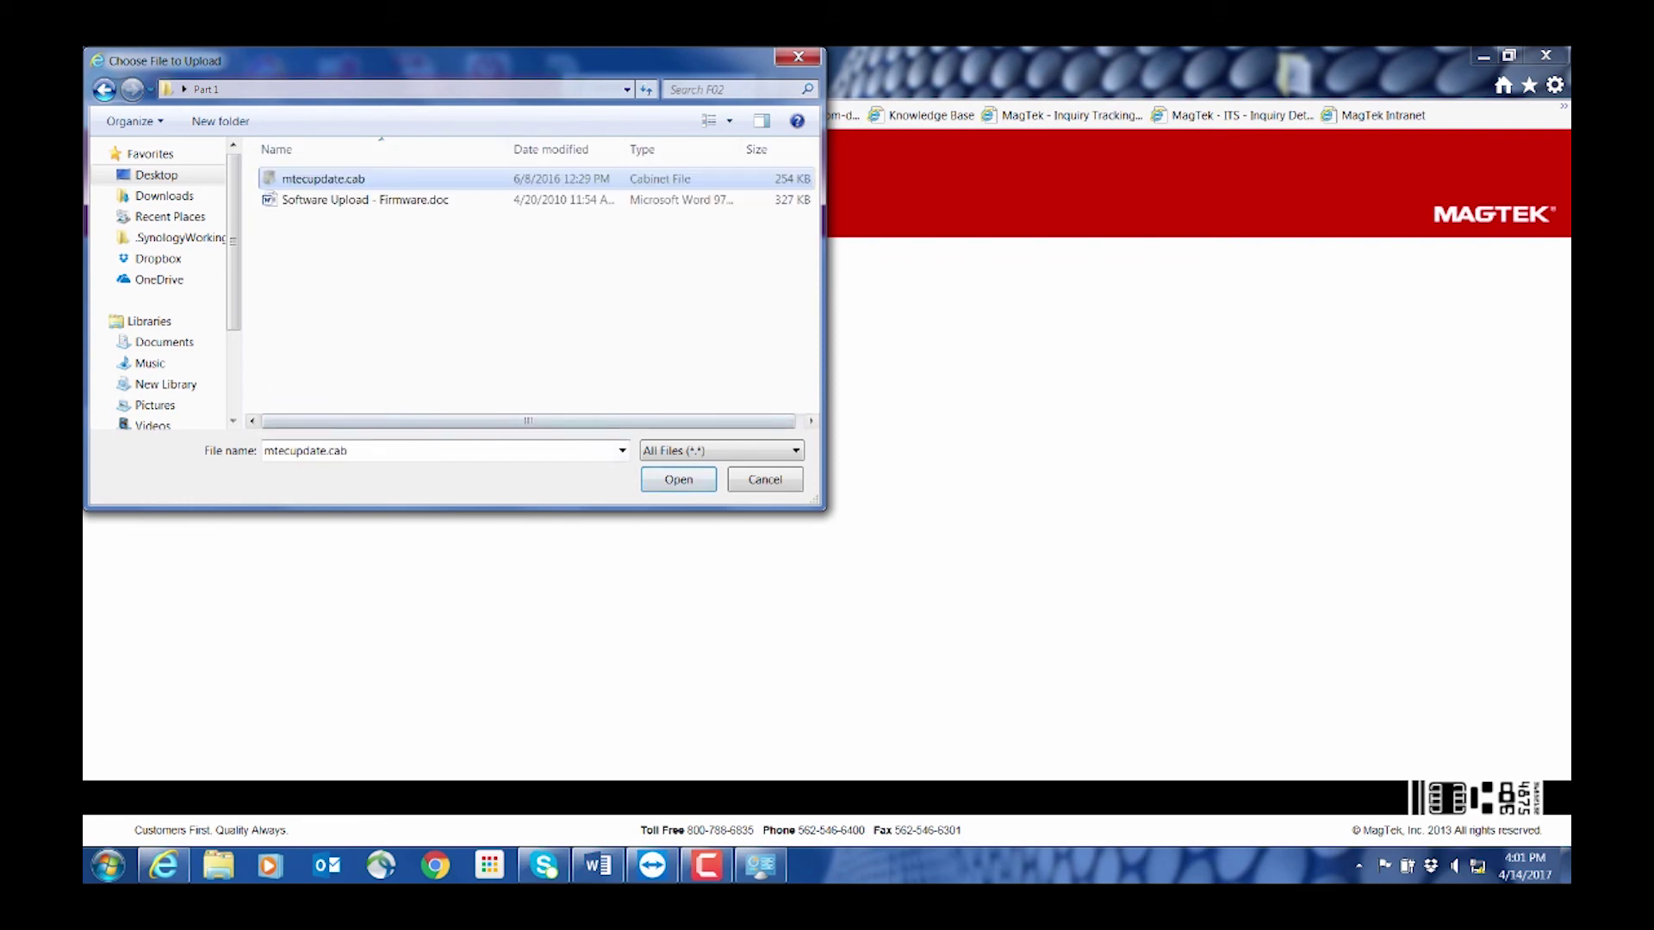
key(Return)
key(Tab)
key(Return)
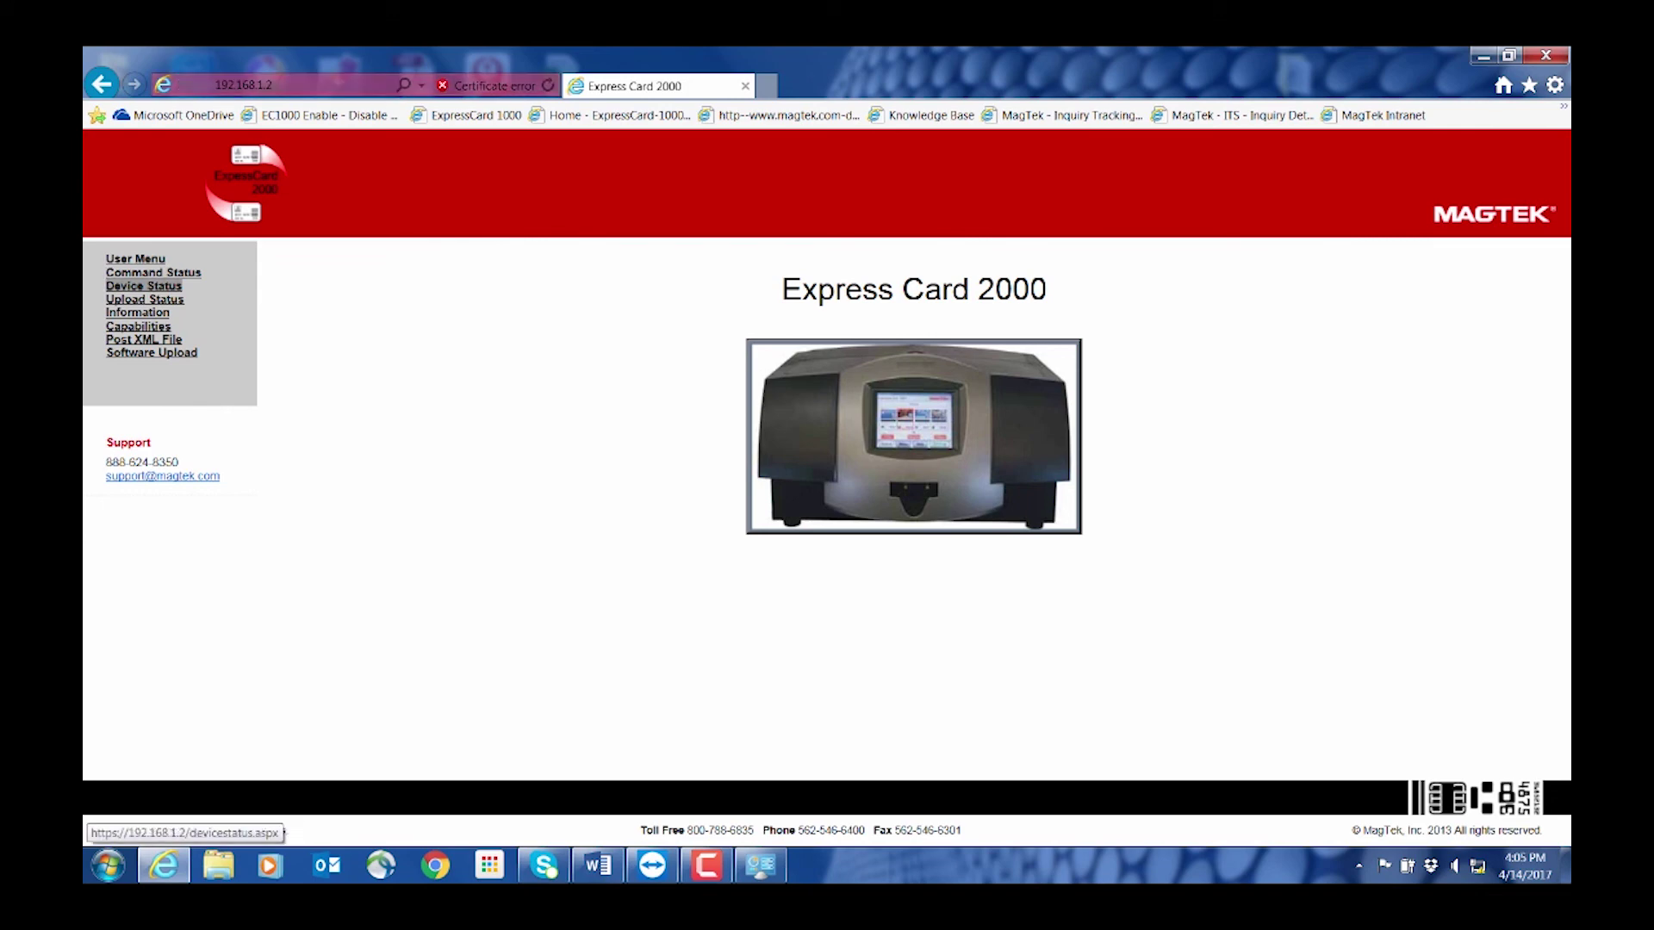
click(145, 299)
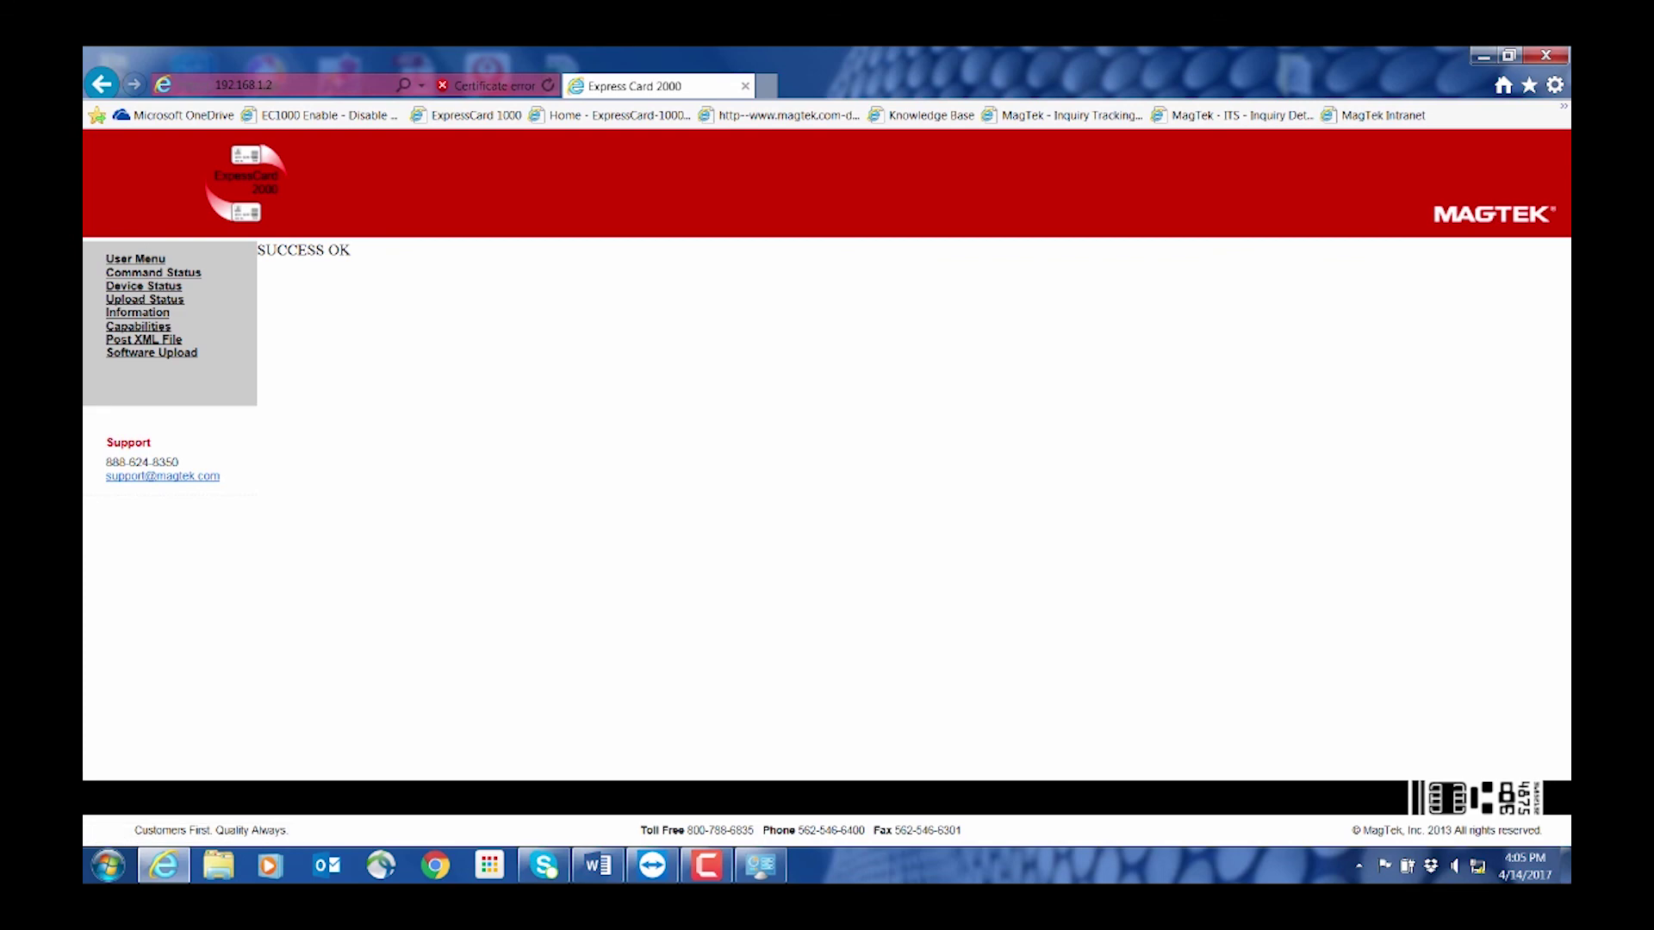
key(ctrl+a)
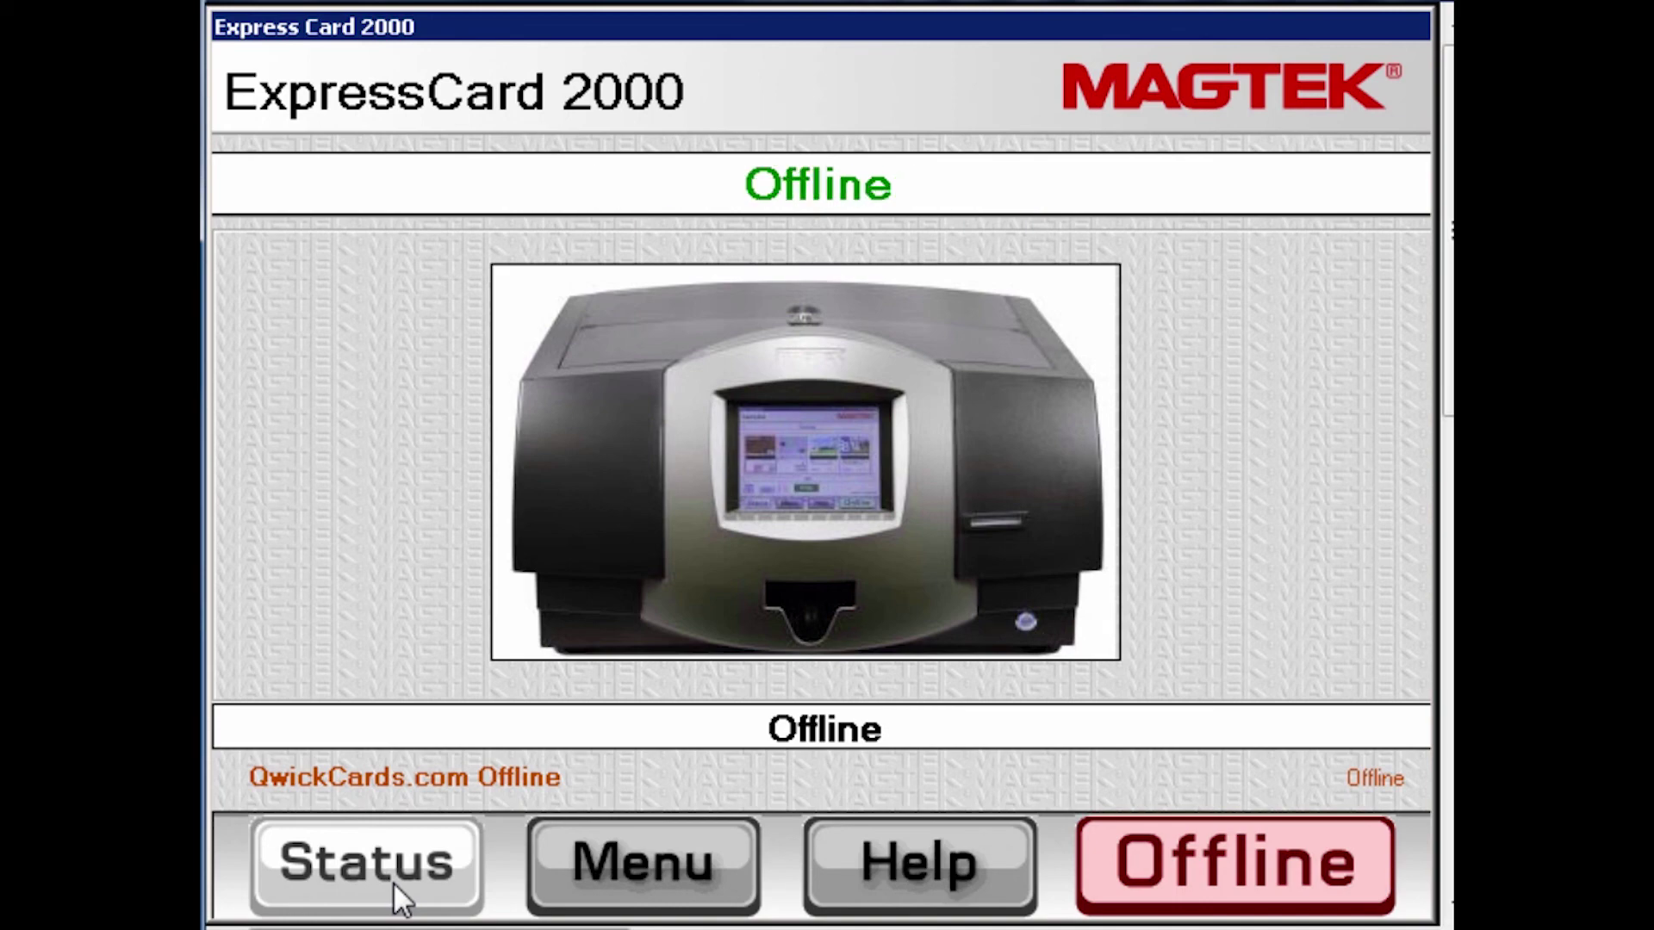
Open Menu > Settings > Load F/W and enter both setup passwords
click(642, 863)
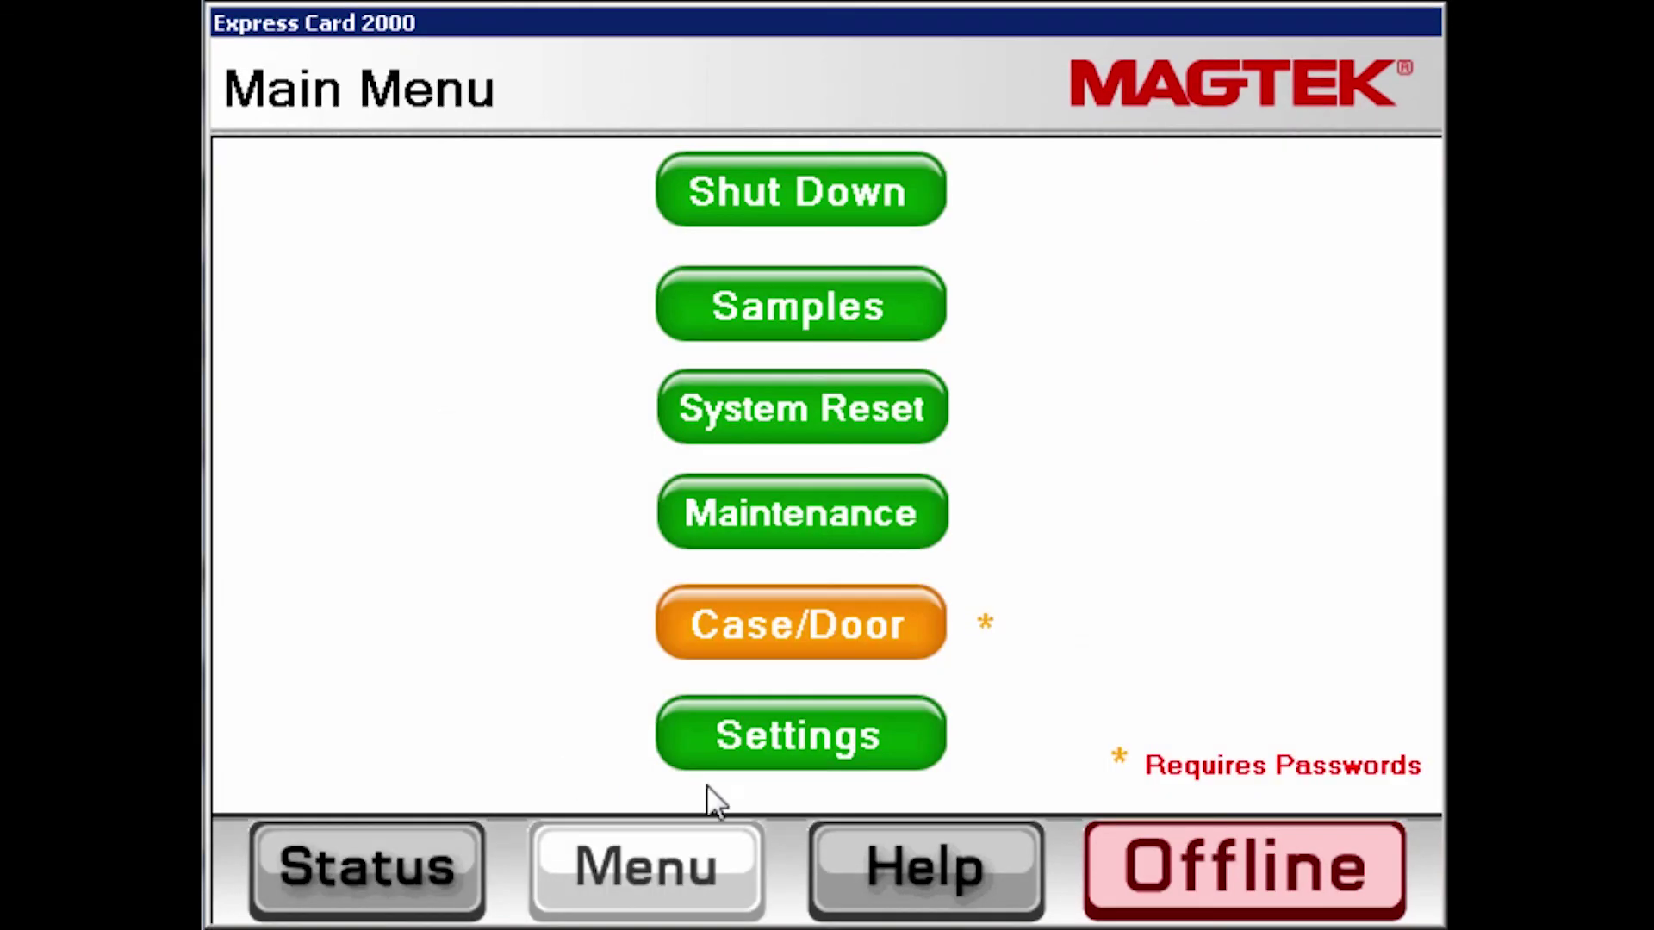
click(766, 749)
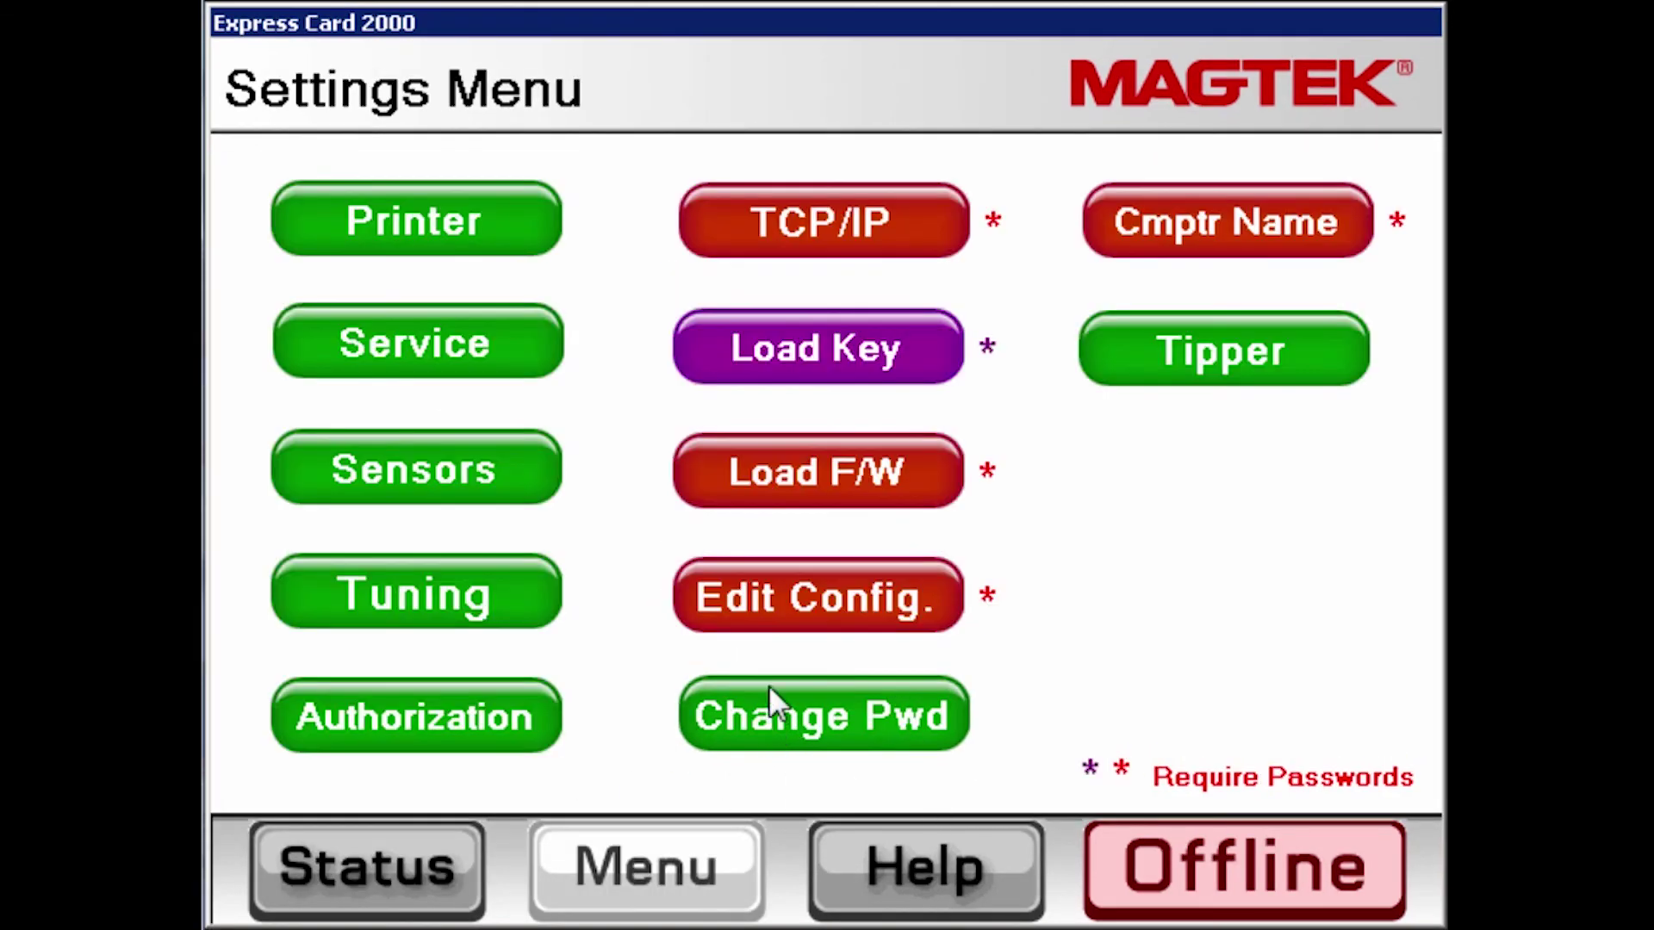
click(824, 473)
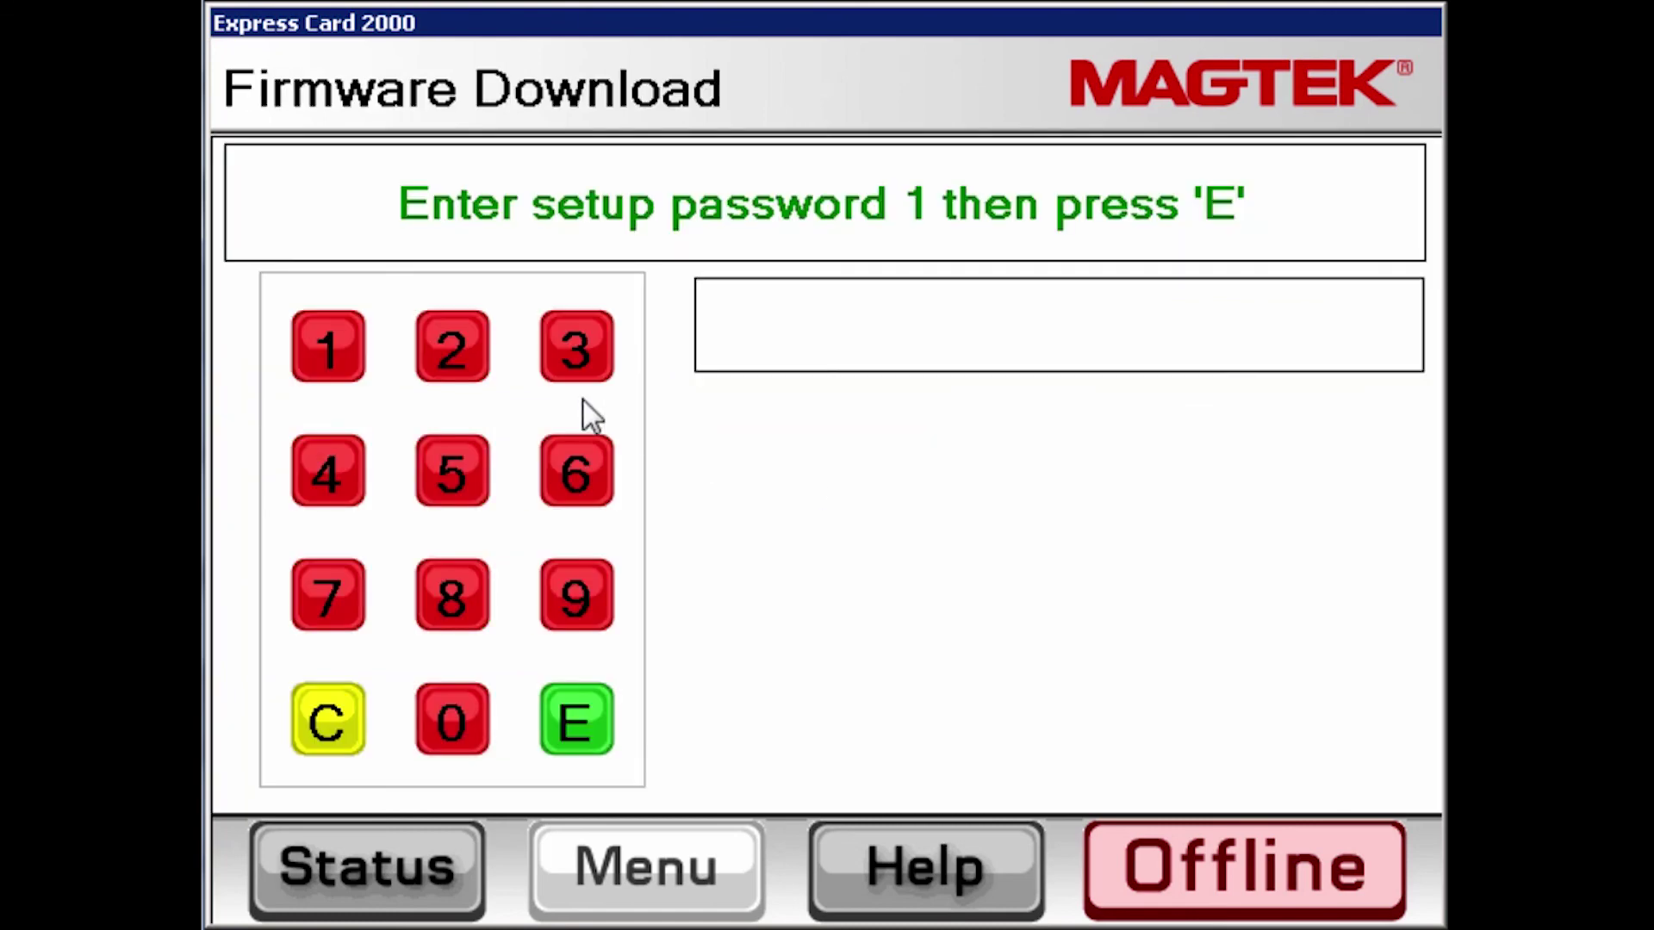
click(335, 362)
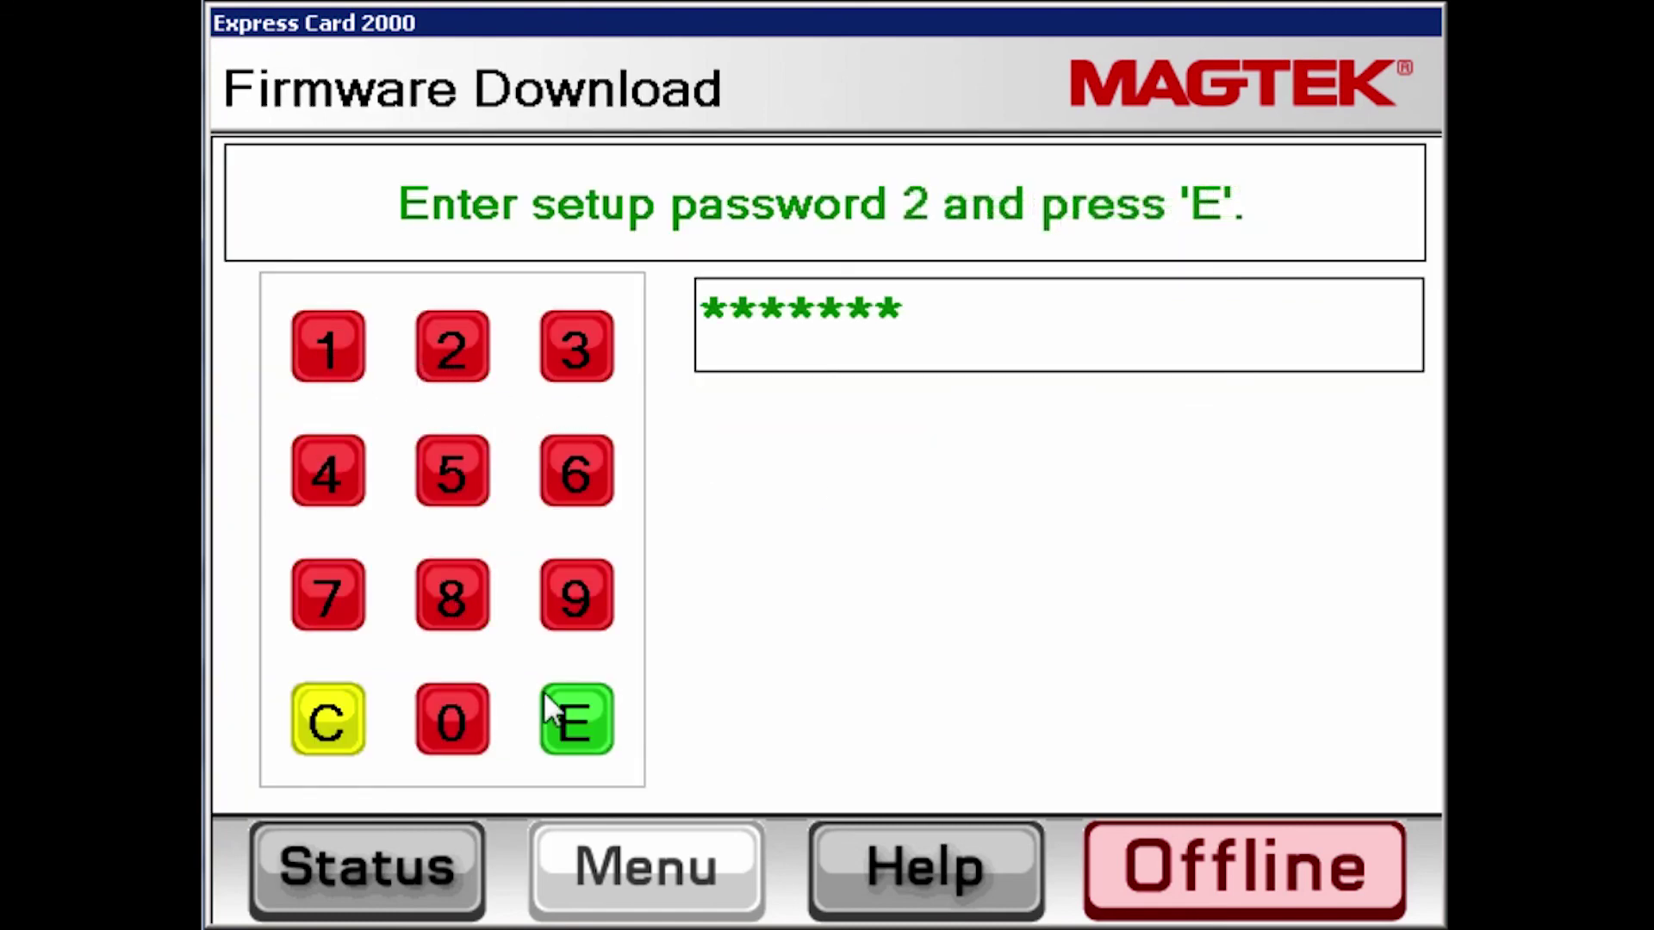
click(572, 719)
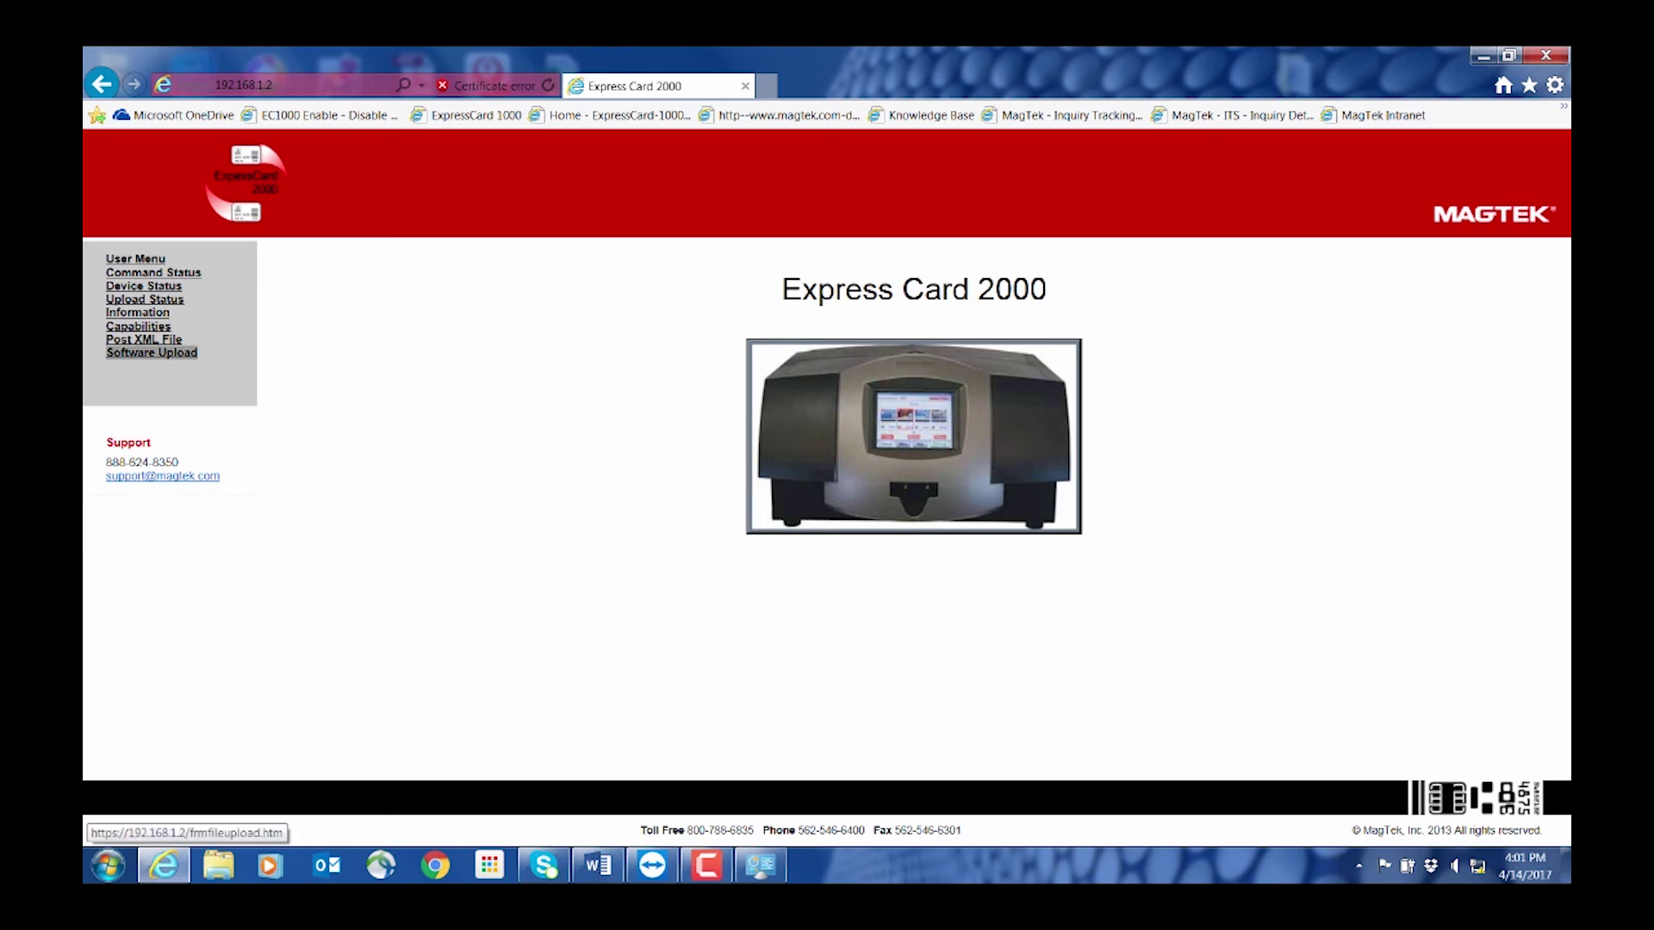
Send Part 2's mtecupdate.cab, reload after reboot, and confirm Upload Status reads SUCCESS OK
click(151, 352)
click(593, 261)
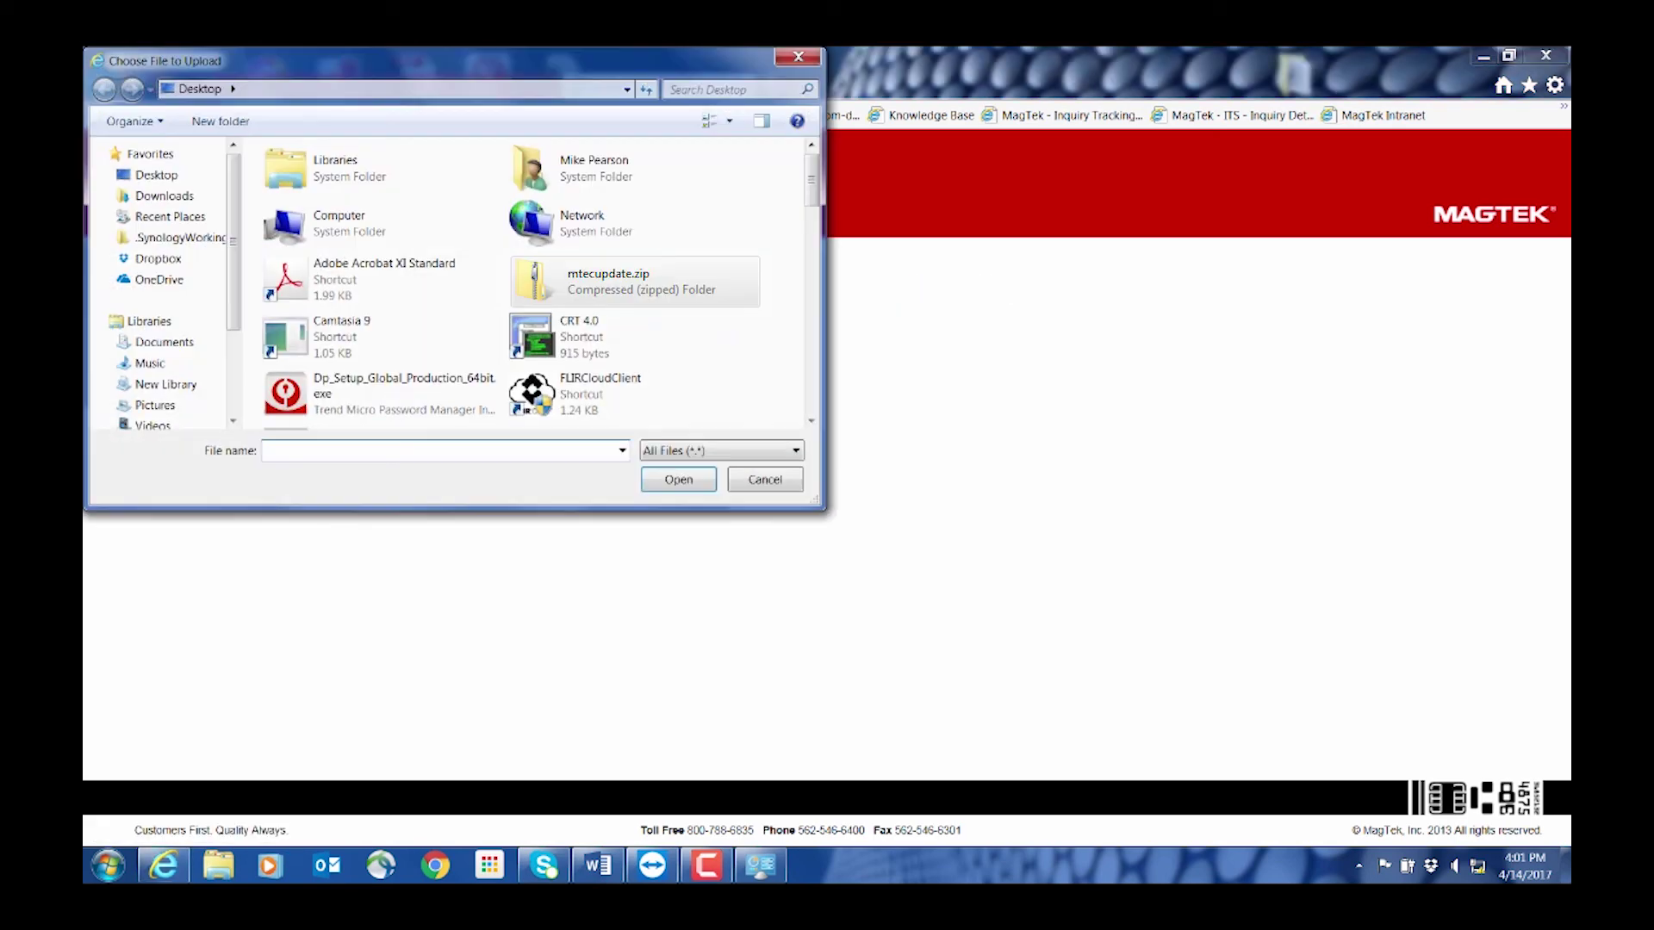
click(323, 178)
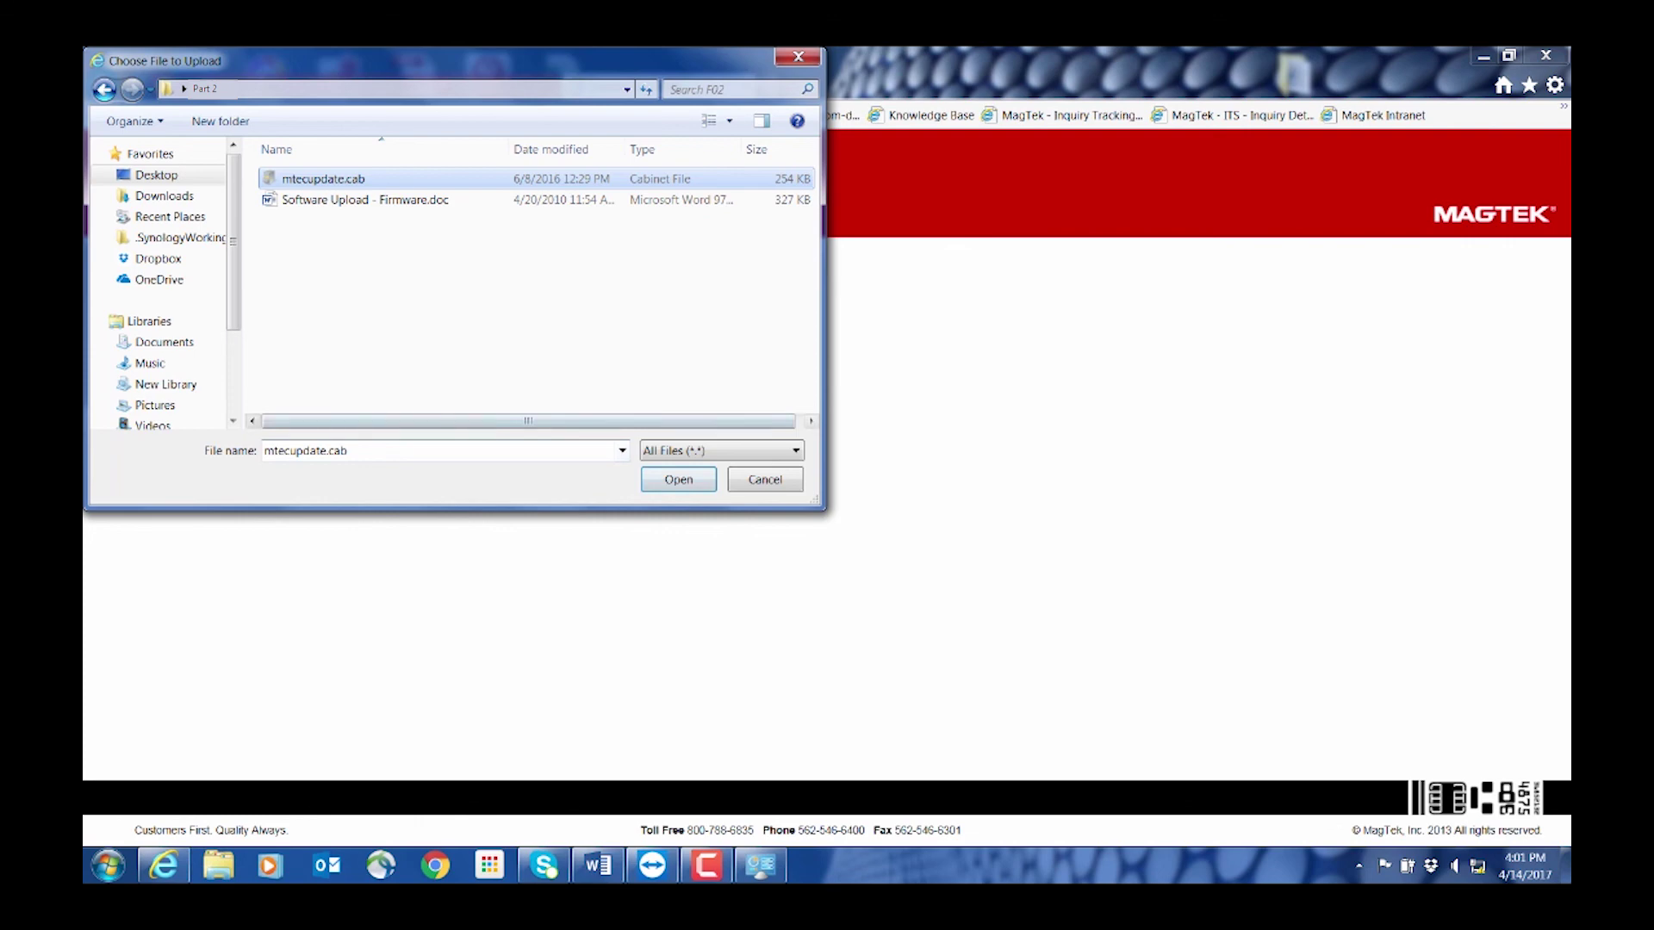
key(Return)
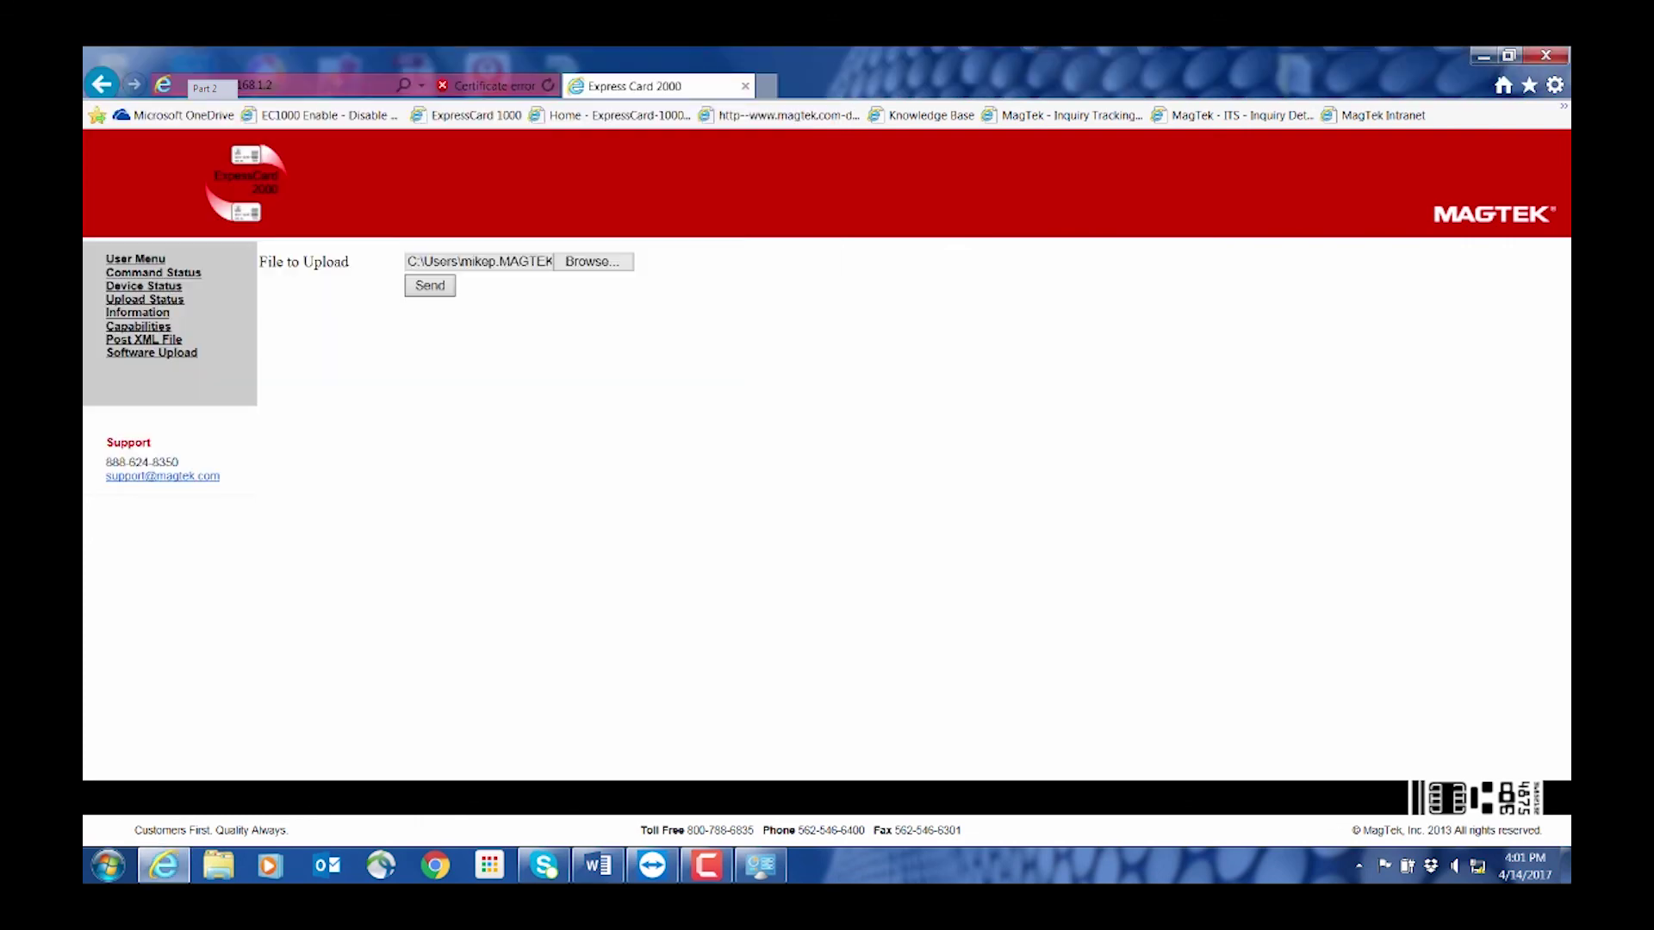
key(Tab)
key(Return)
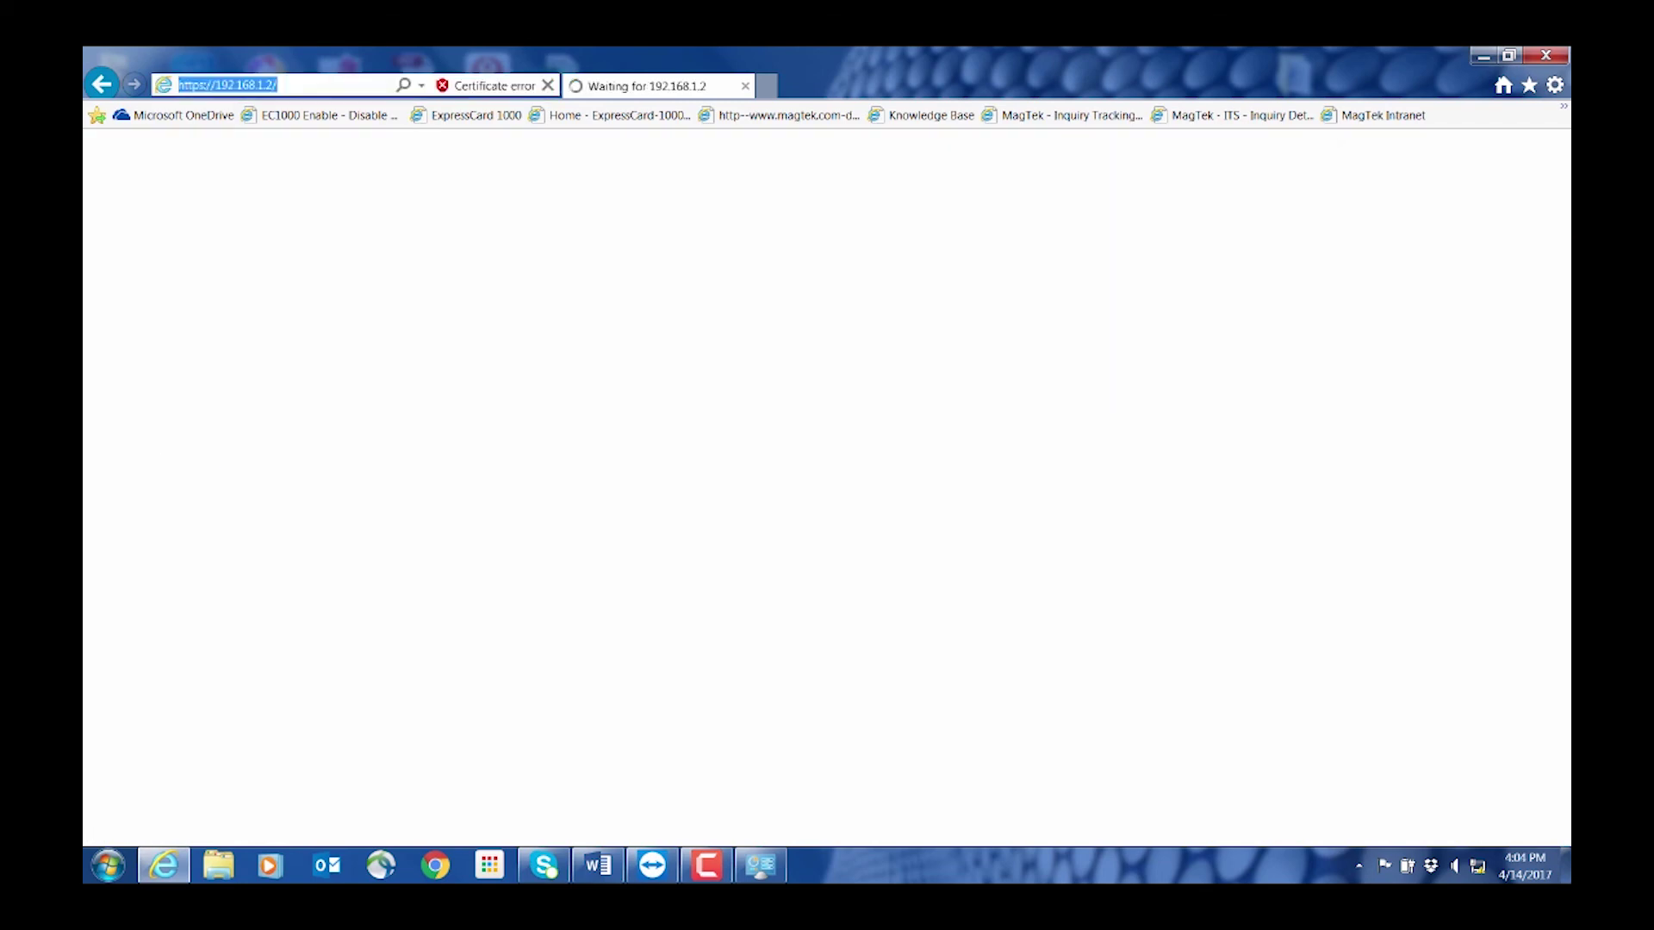
click(277, 84)
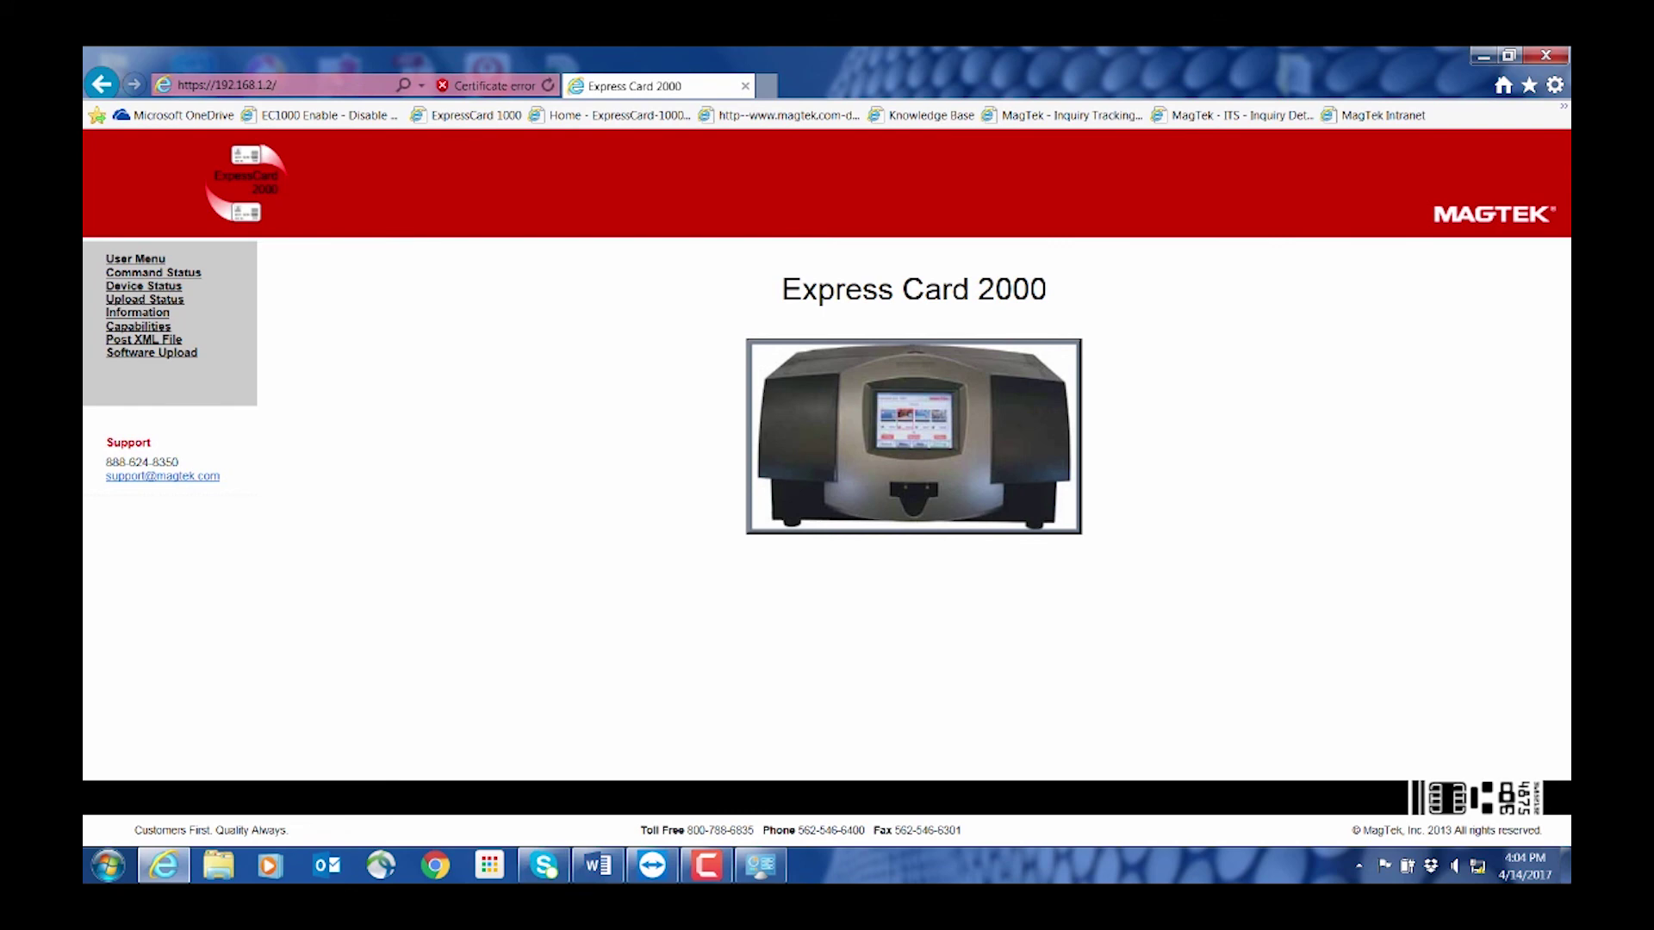
click(144, 299)
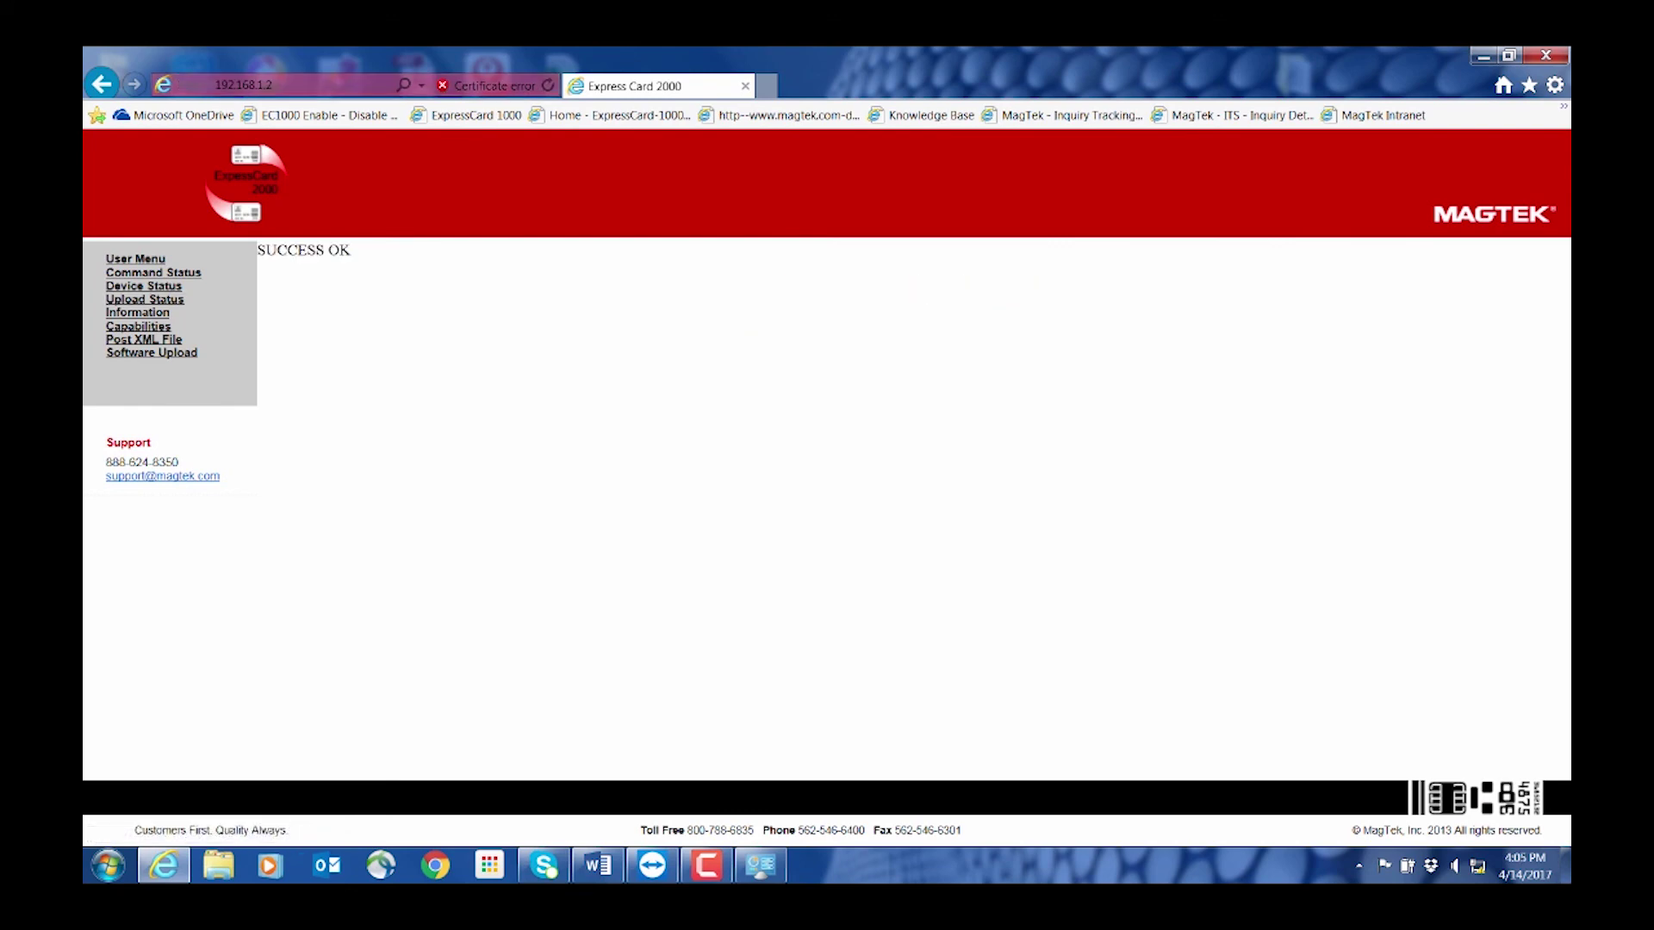
key(ctrl+a)
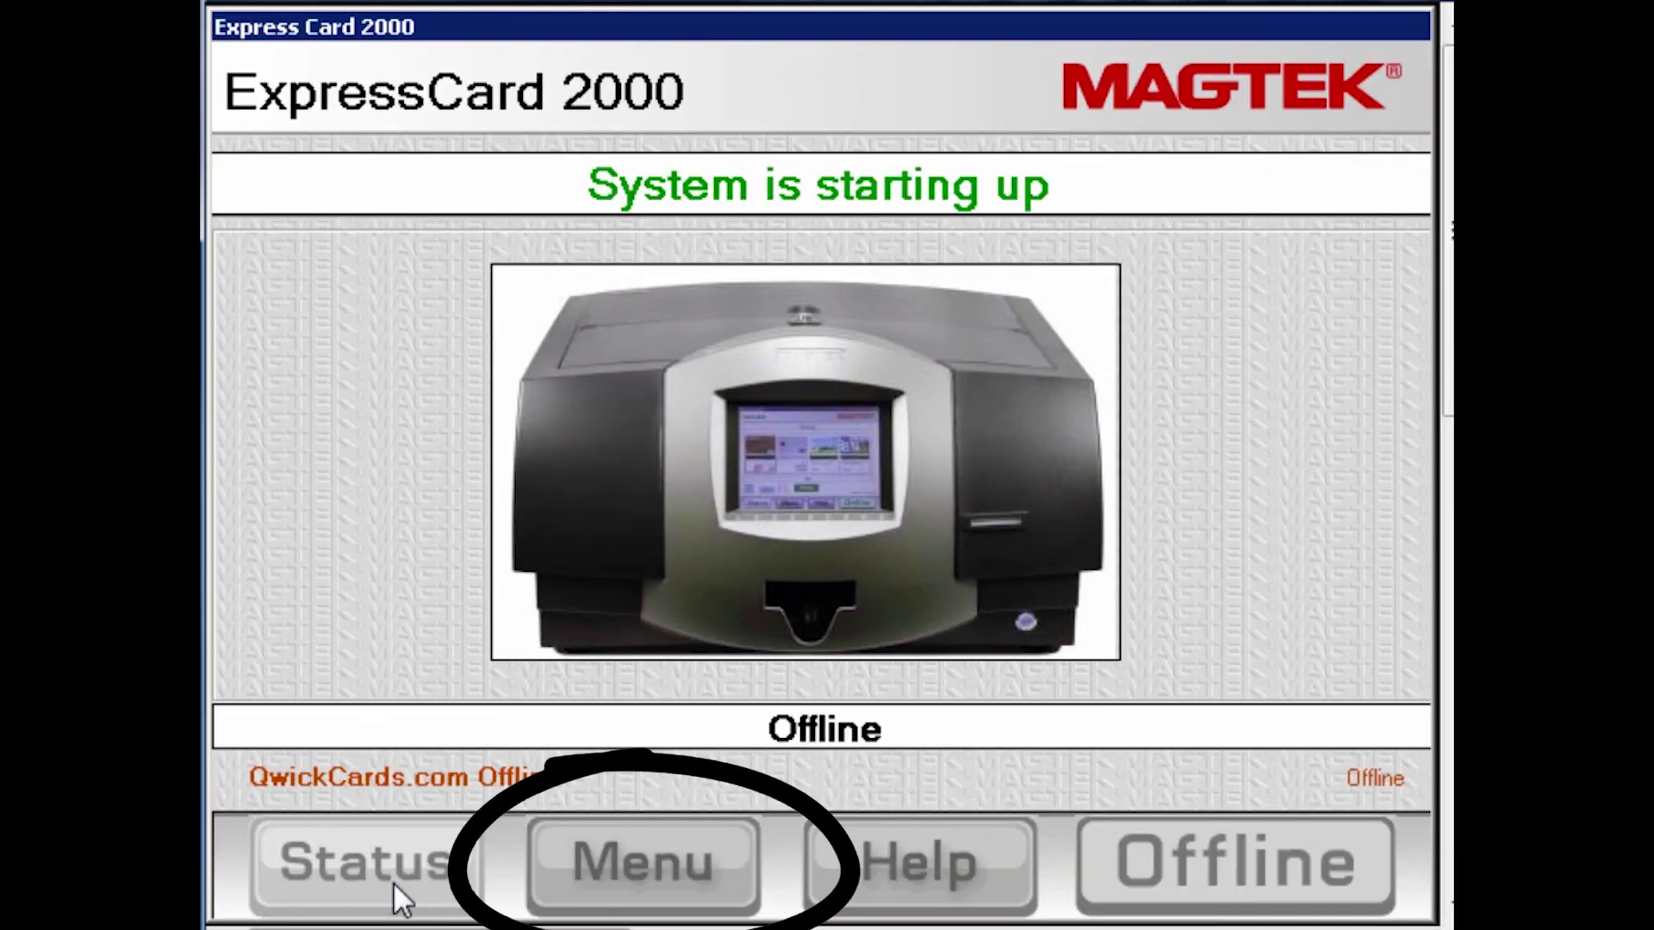
Unlock Load F/W with both setup passwords and accept the MTECUpdate.exe prompt
click(629, 857)
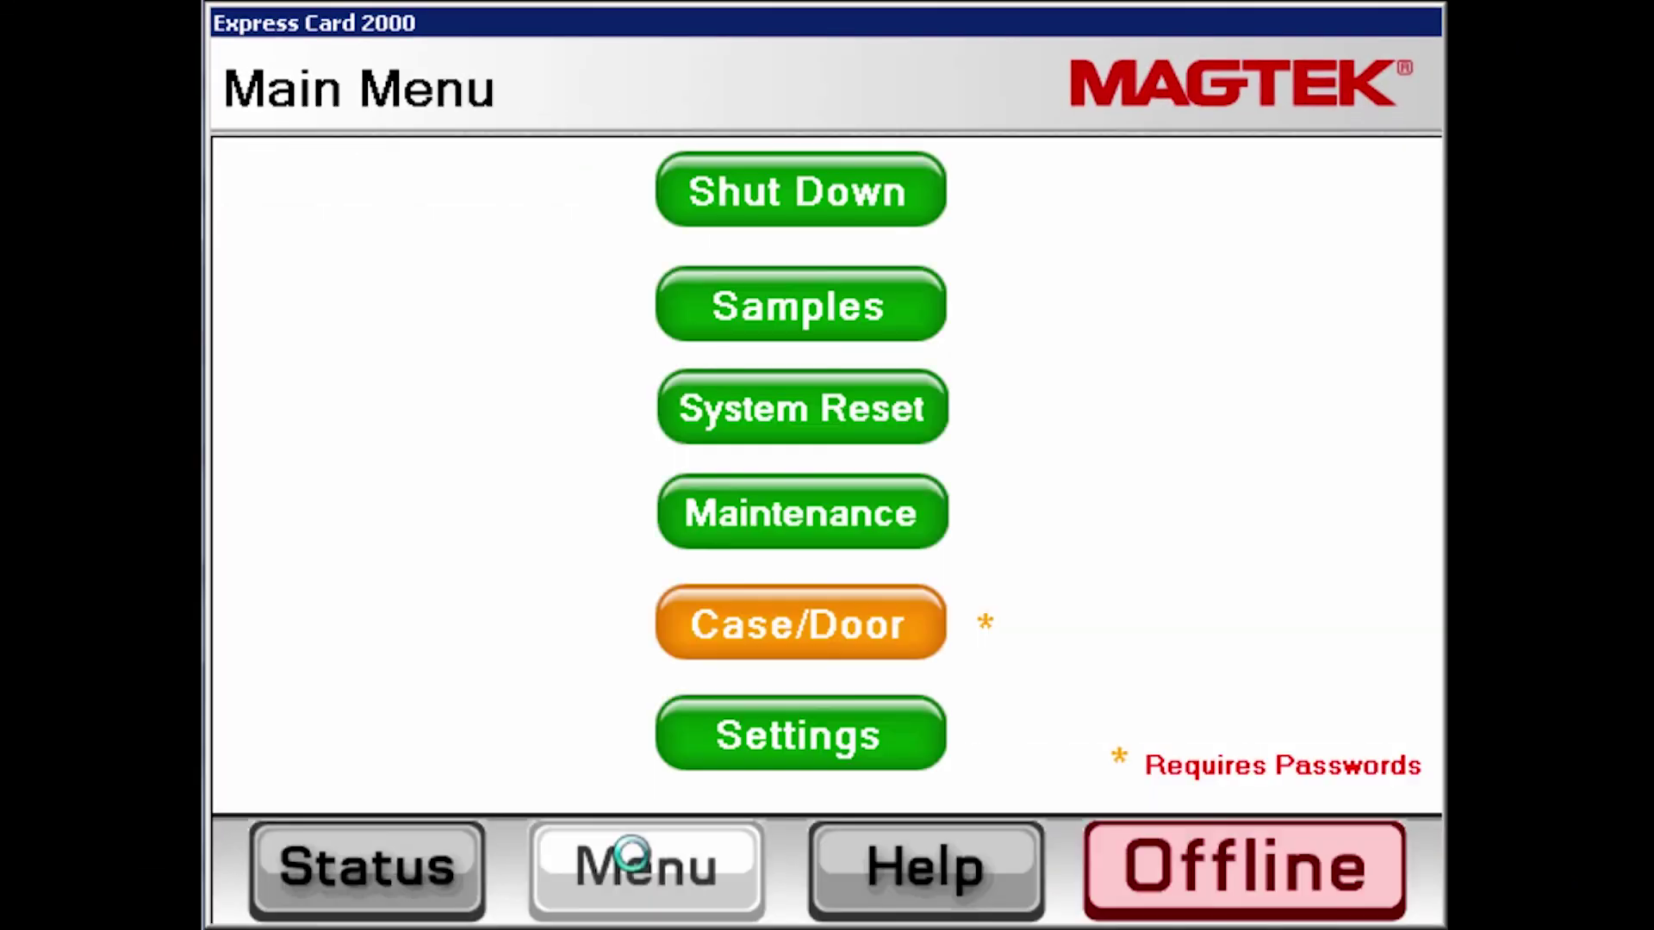
click(769, 727)
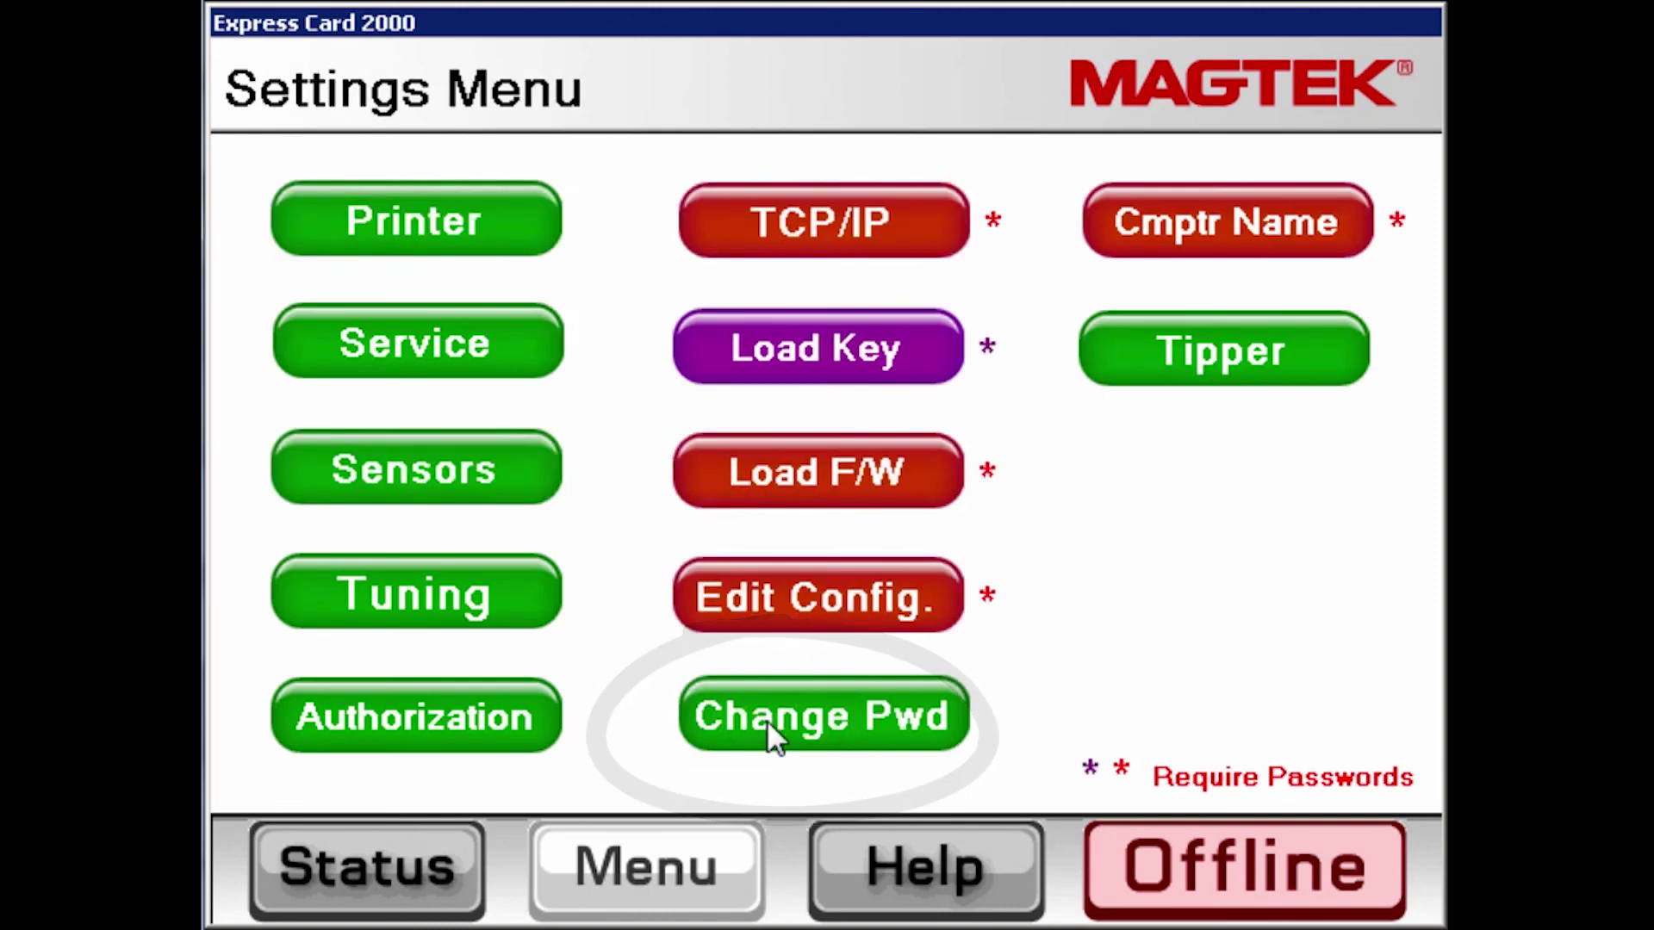
click(823, 474)
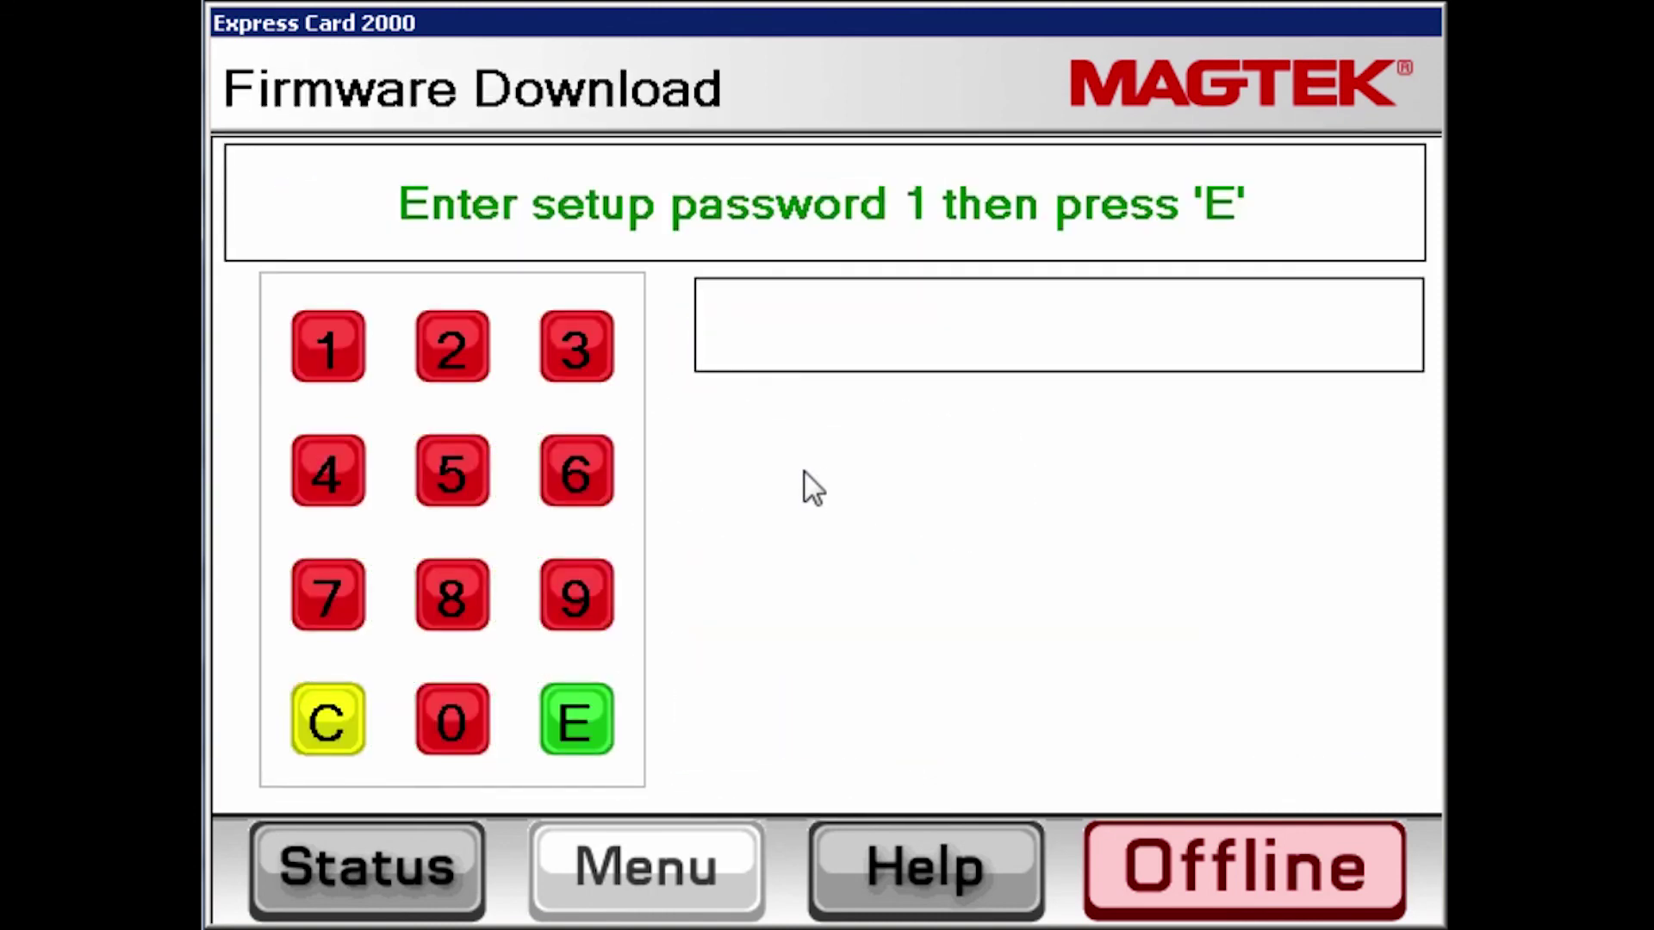
click(328, 346)
click(574, 720)
click(576, 722)
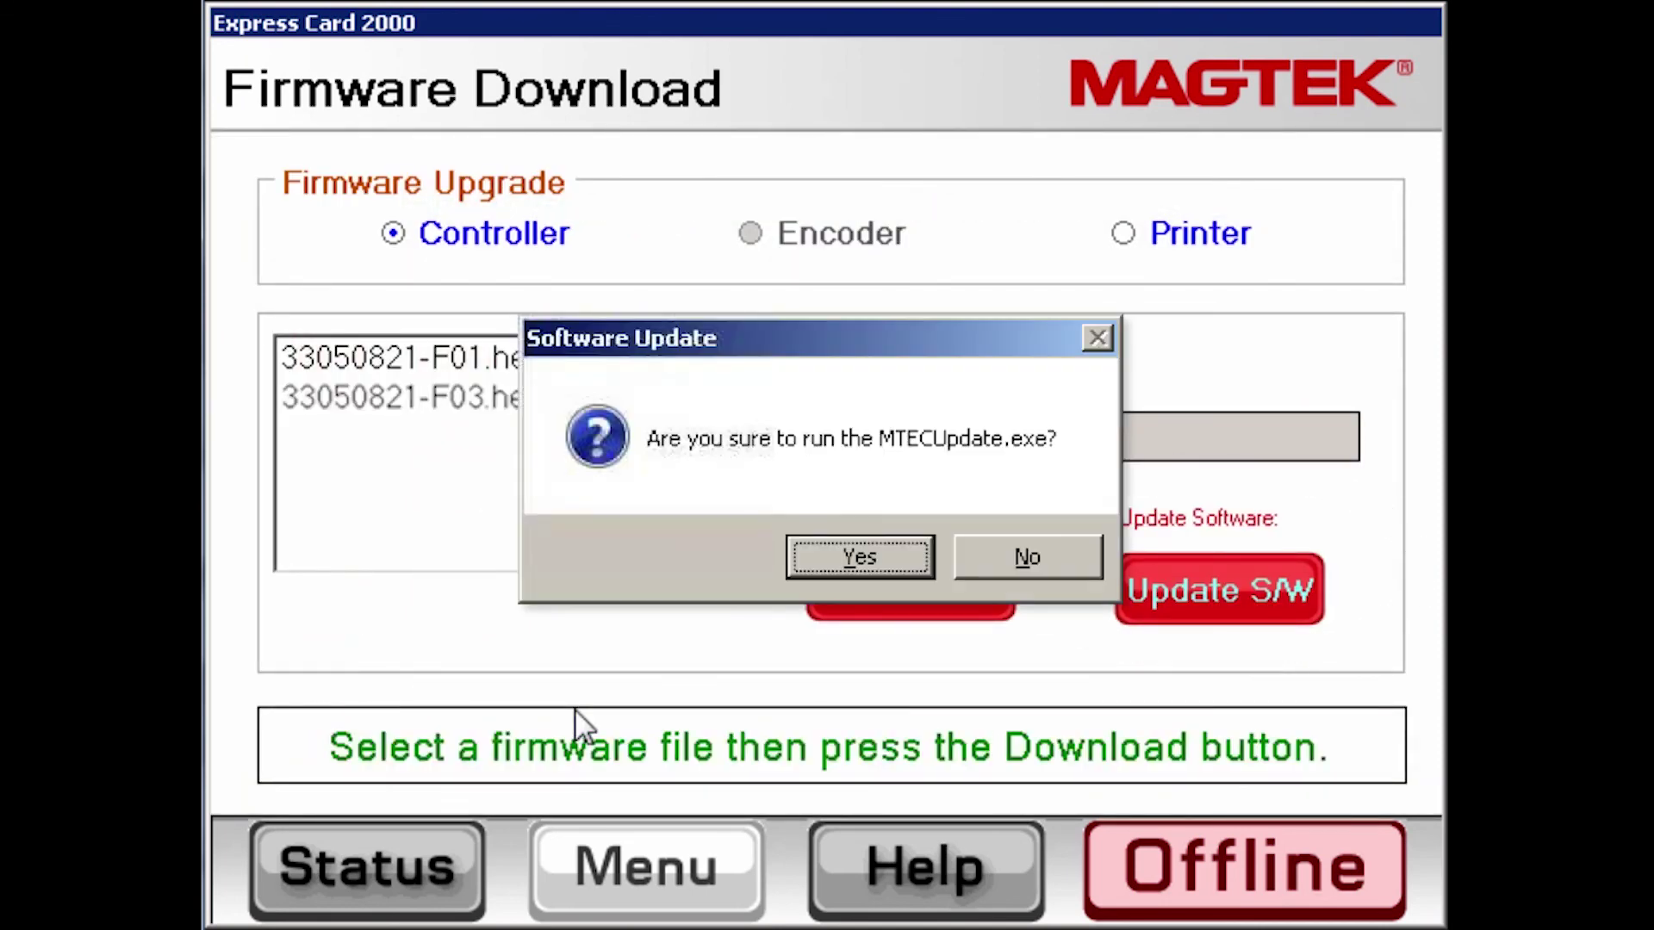
key(Return)
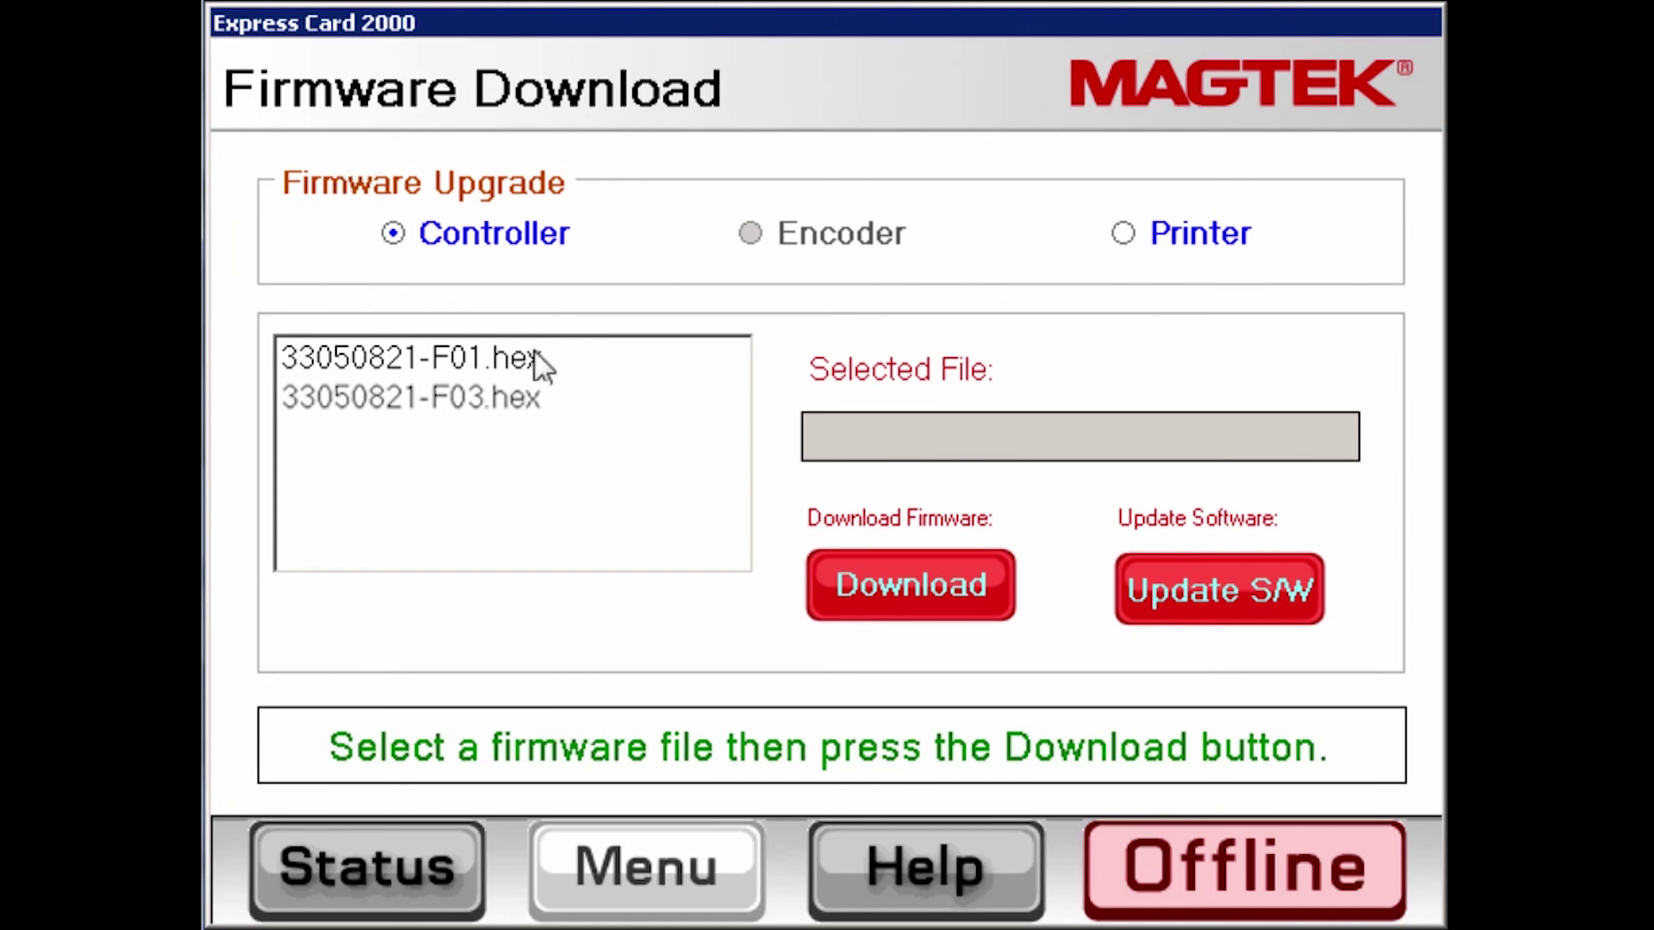
Select 33050821-F03.hex in the Controller list and download it to the unit
click(637, 397)
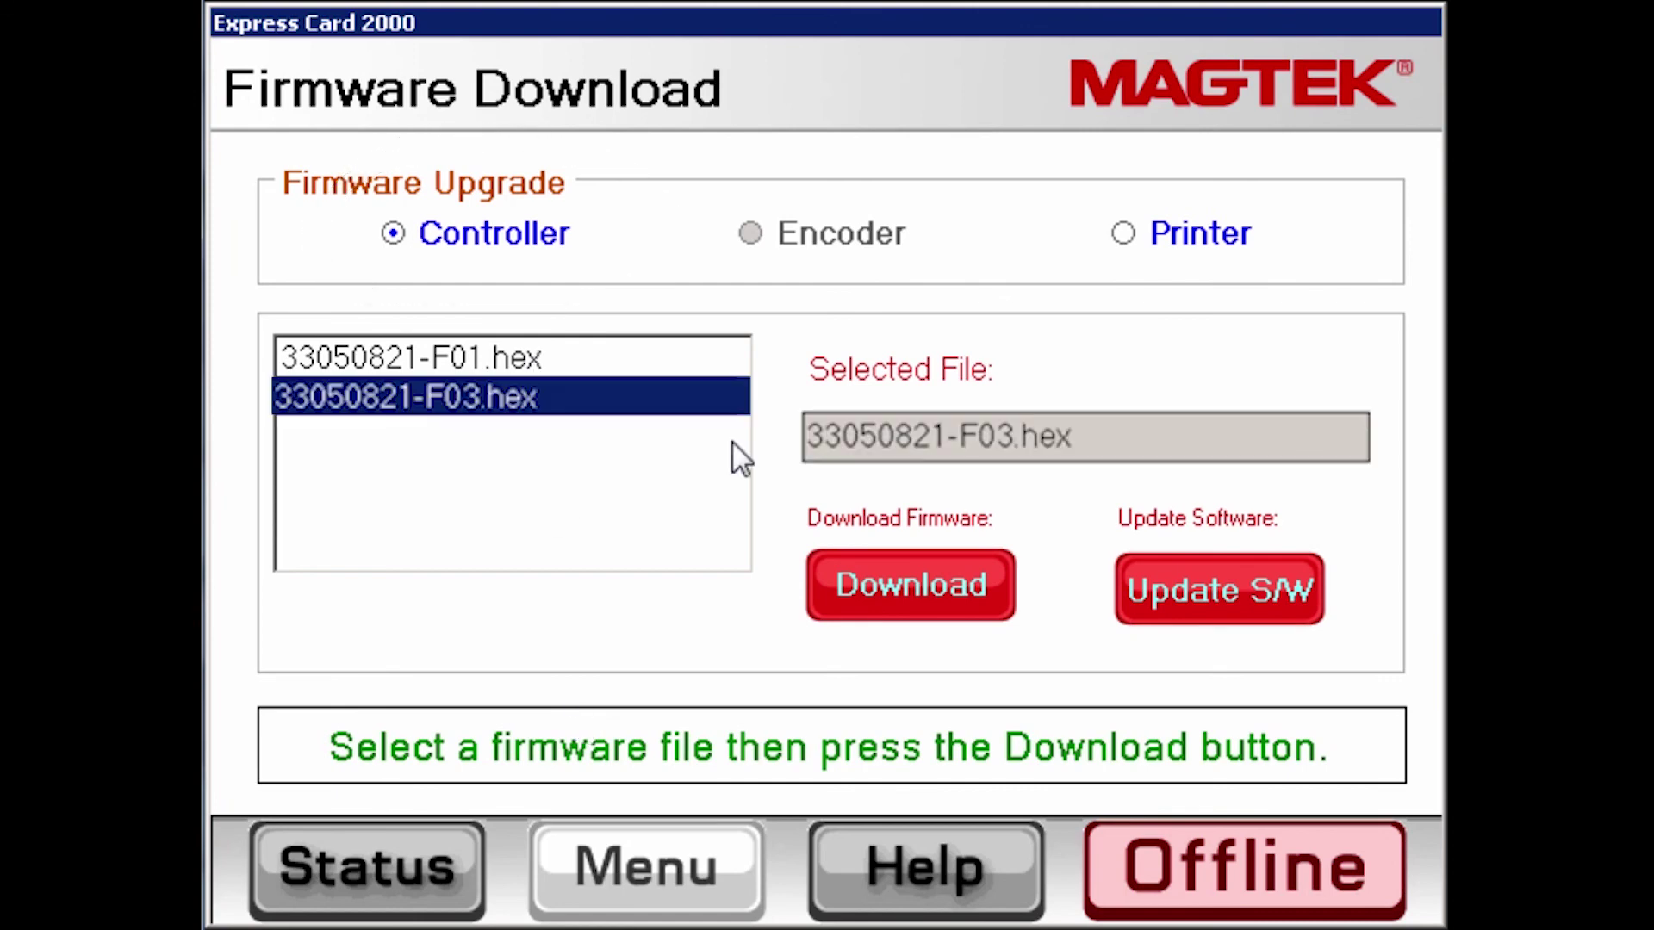
click(897, 584)
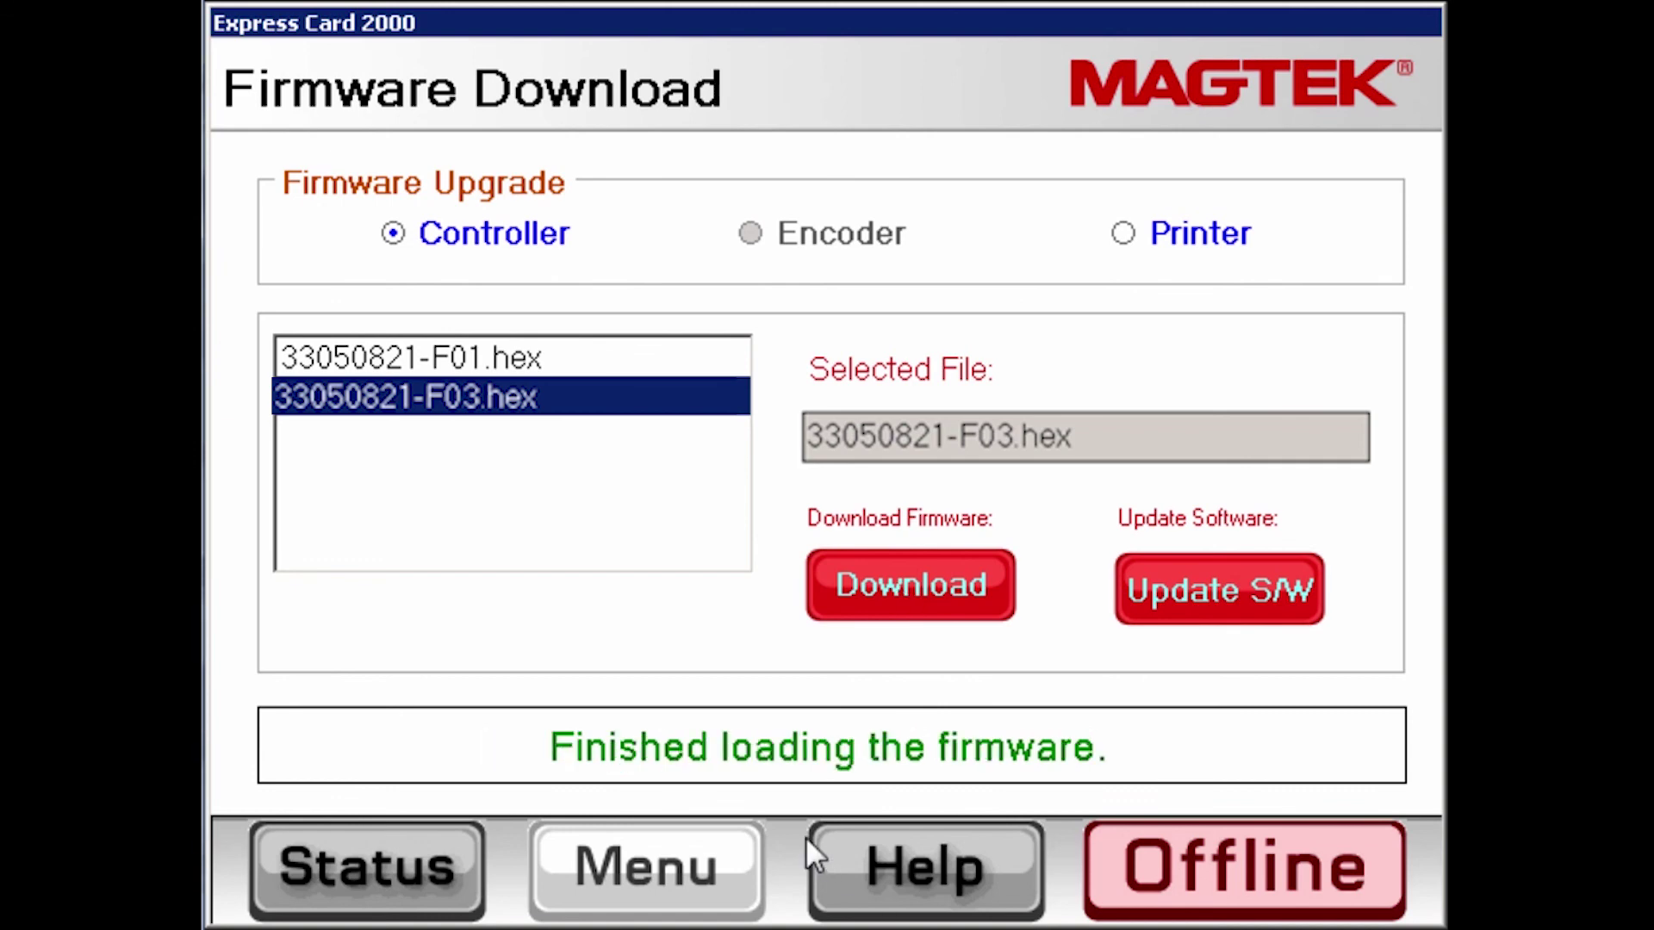
Return to the Status screen and wait for the restart to reach Ready / Online
click(417, 871)
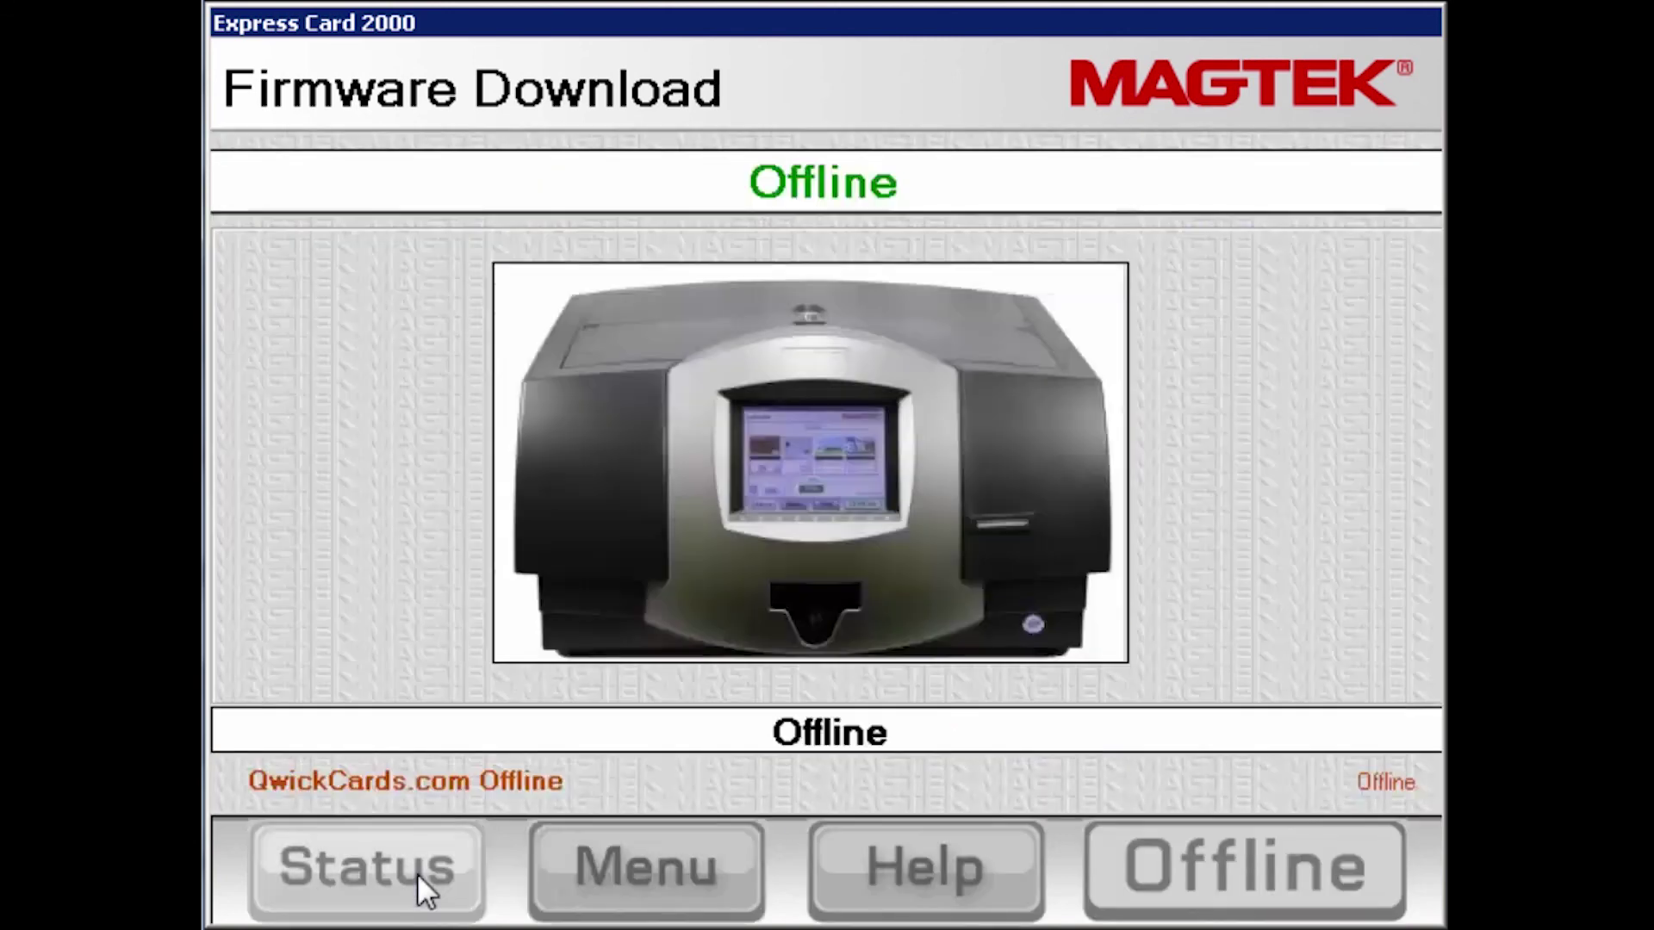
click(989, 866)
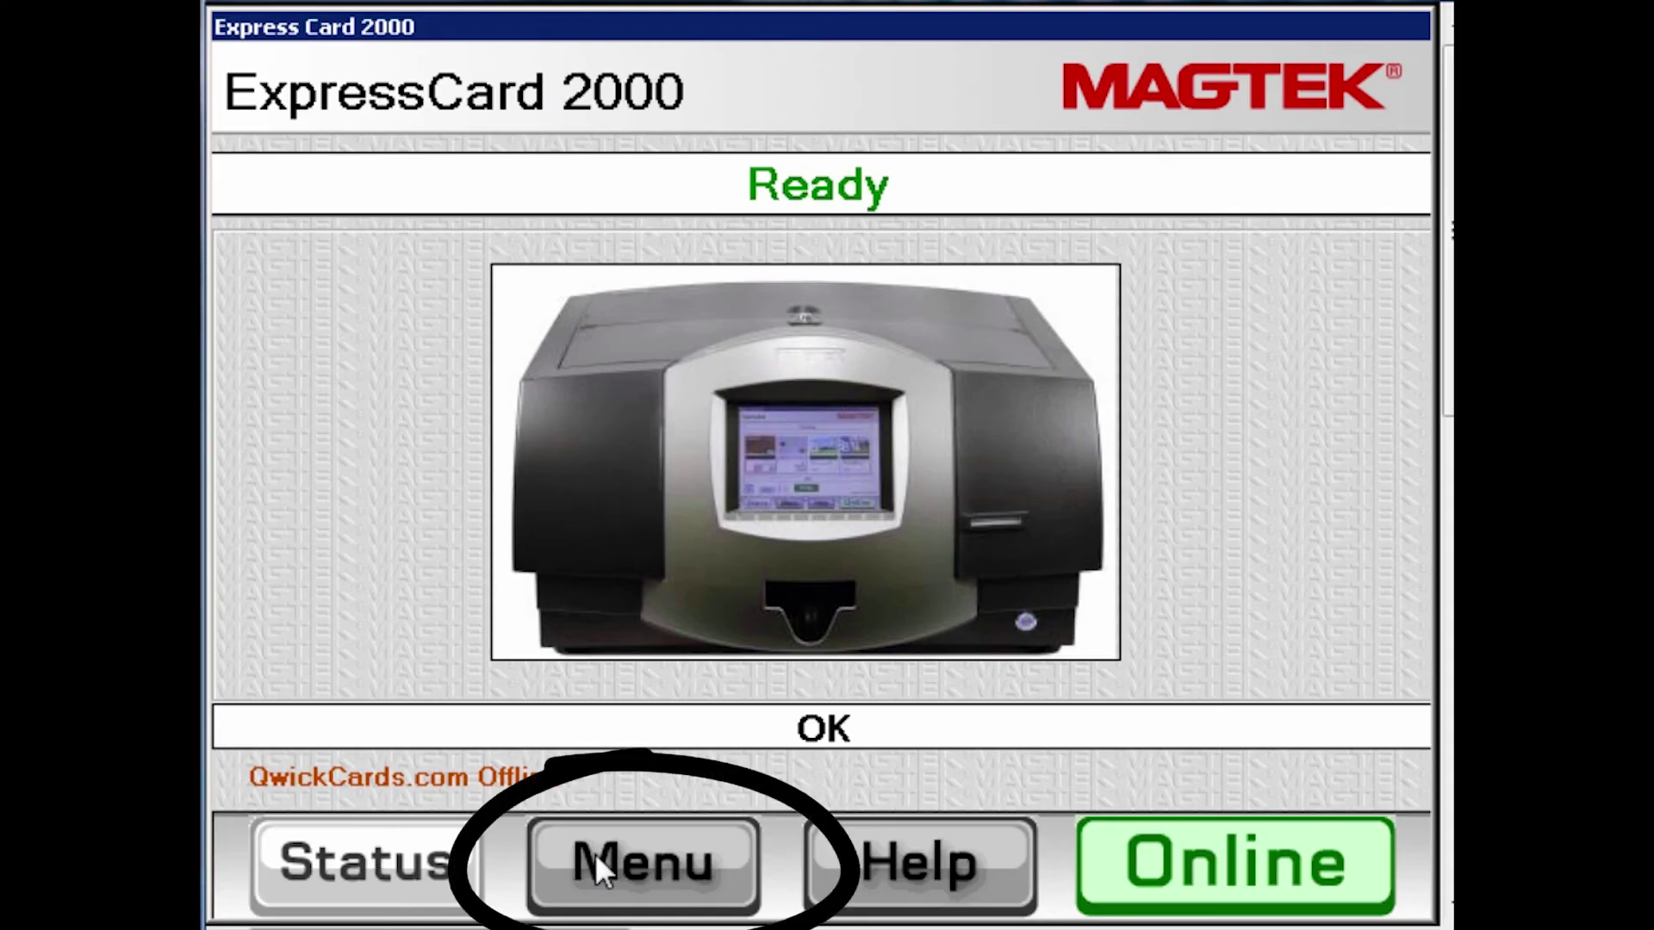
In Menu > Settings > TCP/IP, toggle Obtain Automatically on and back off
click(594, 861)
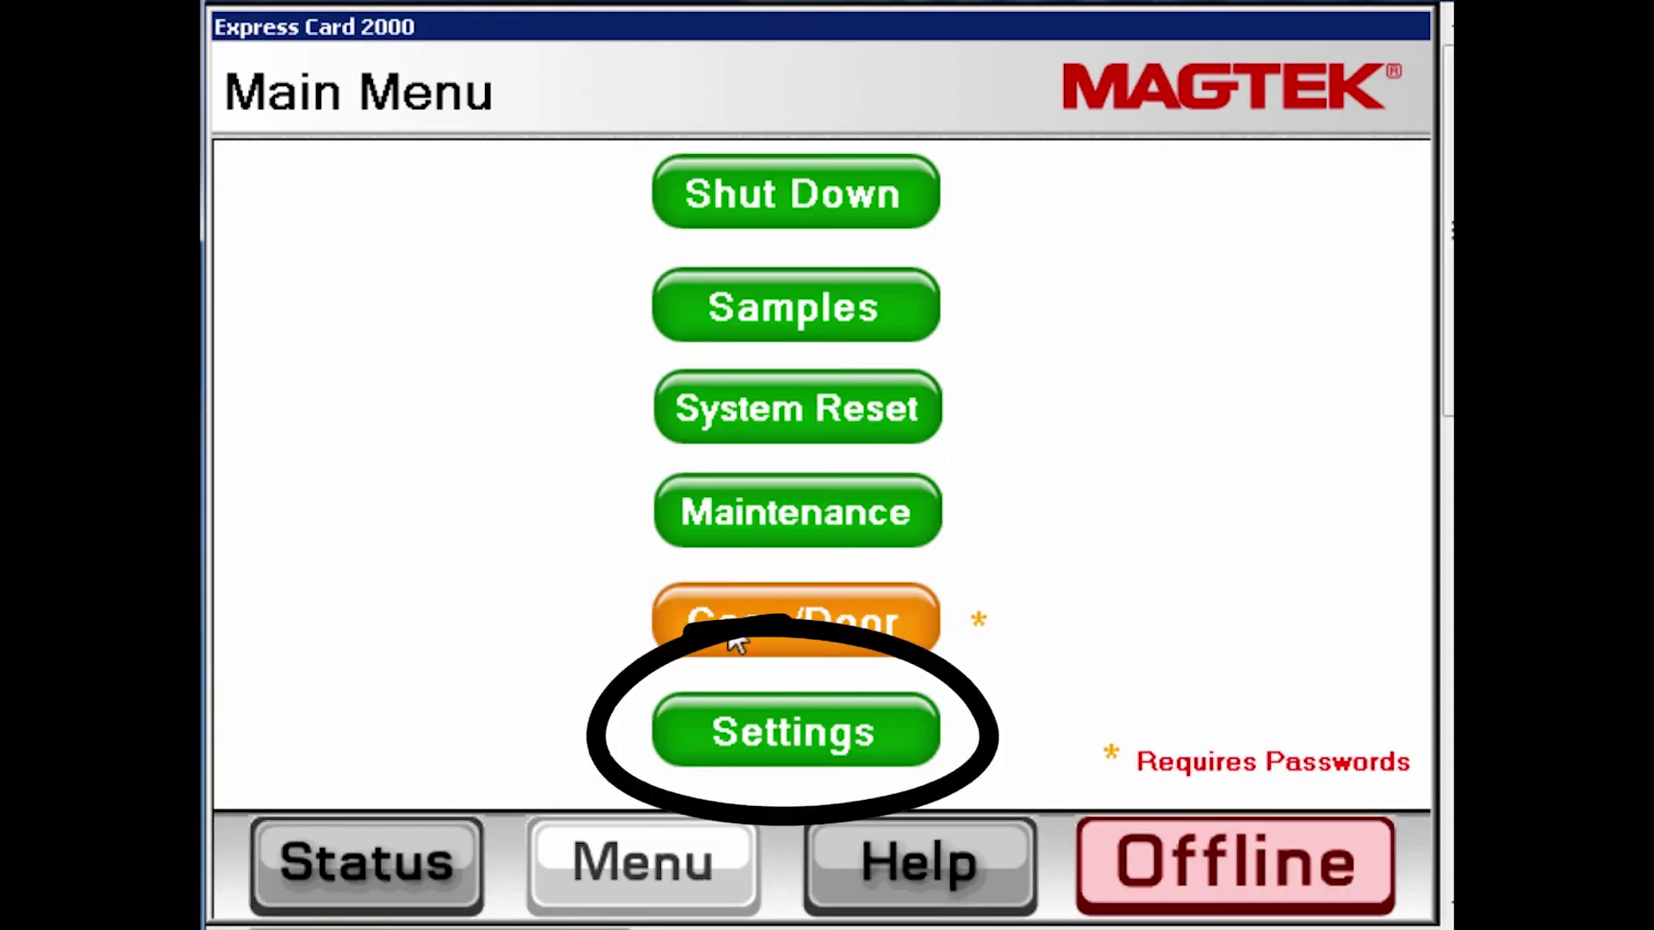
click(802, 746)
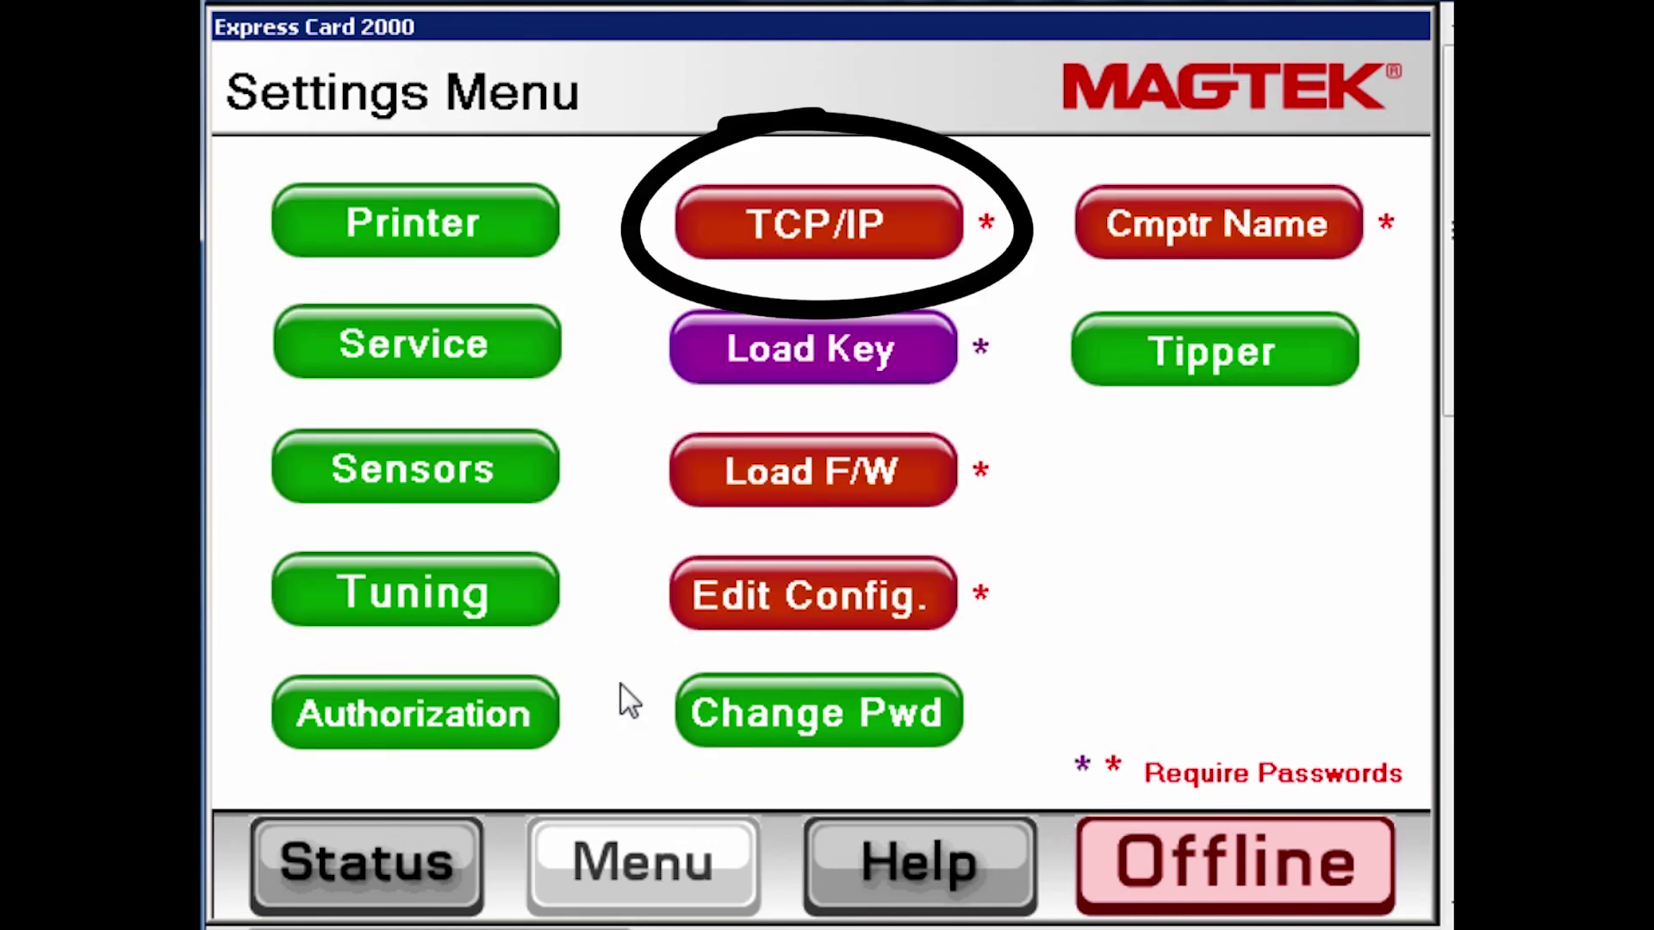
click(812, 223)
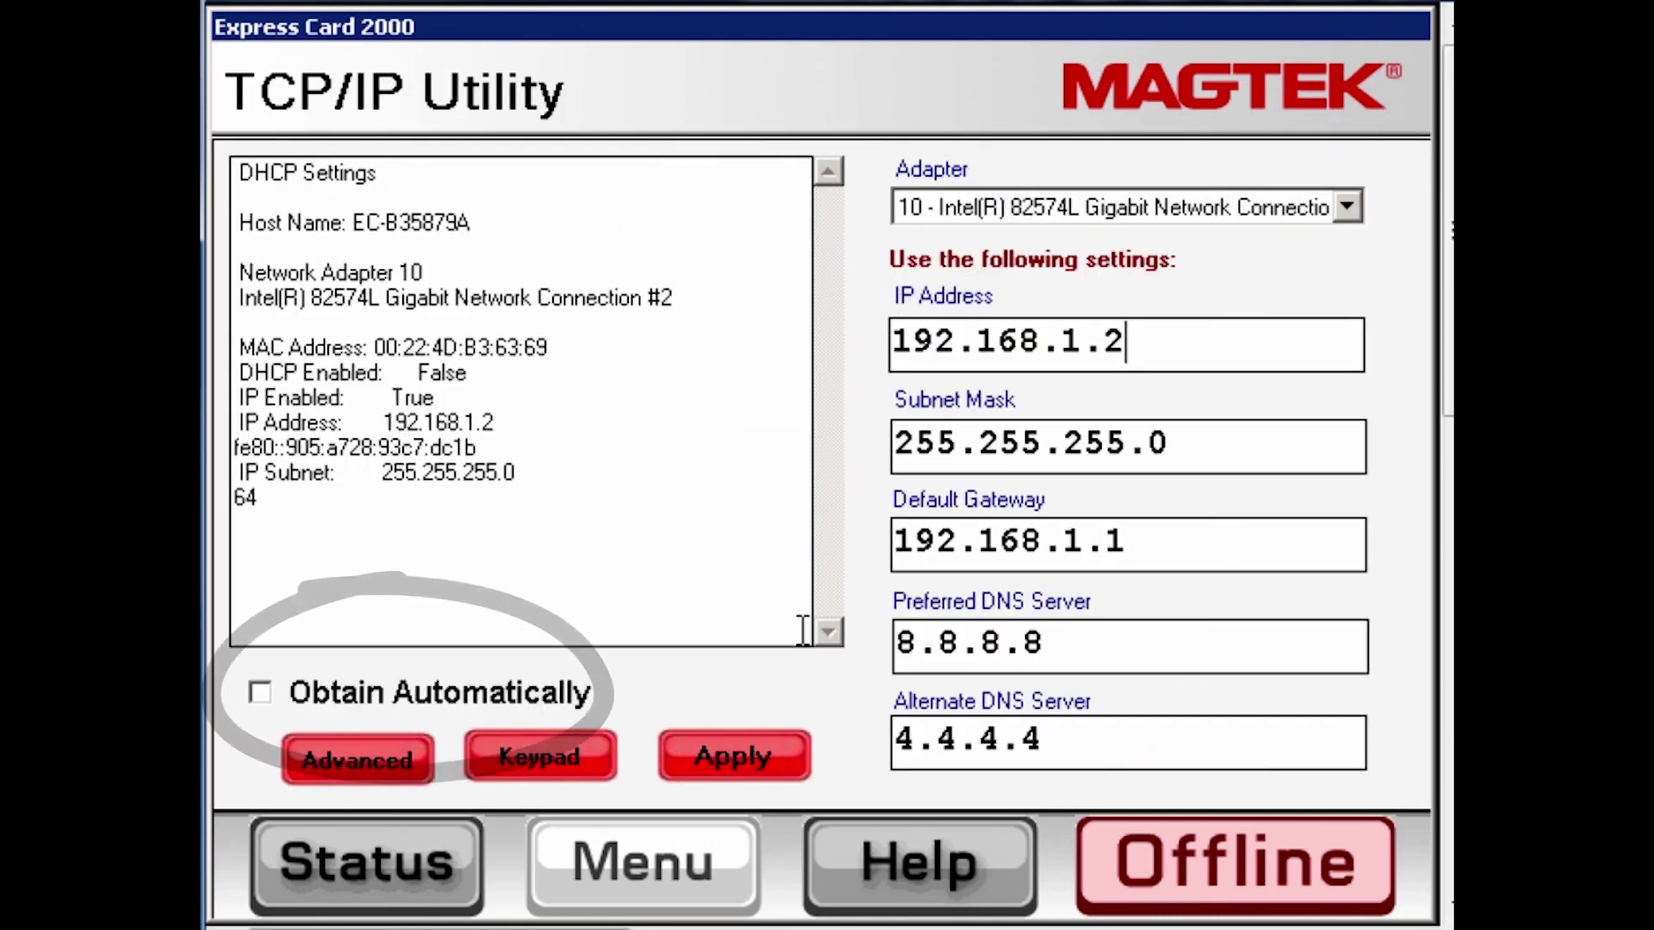
click(260, 692)
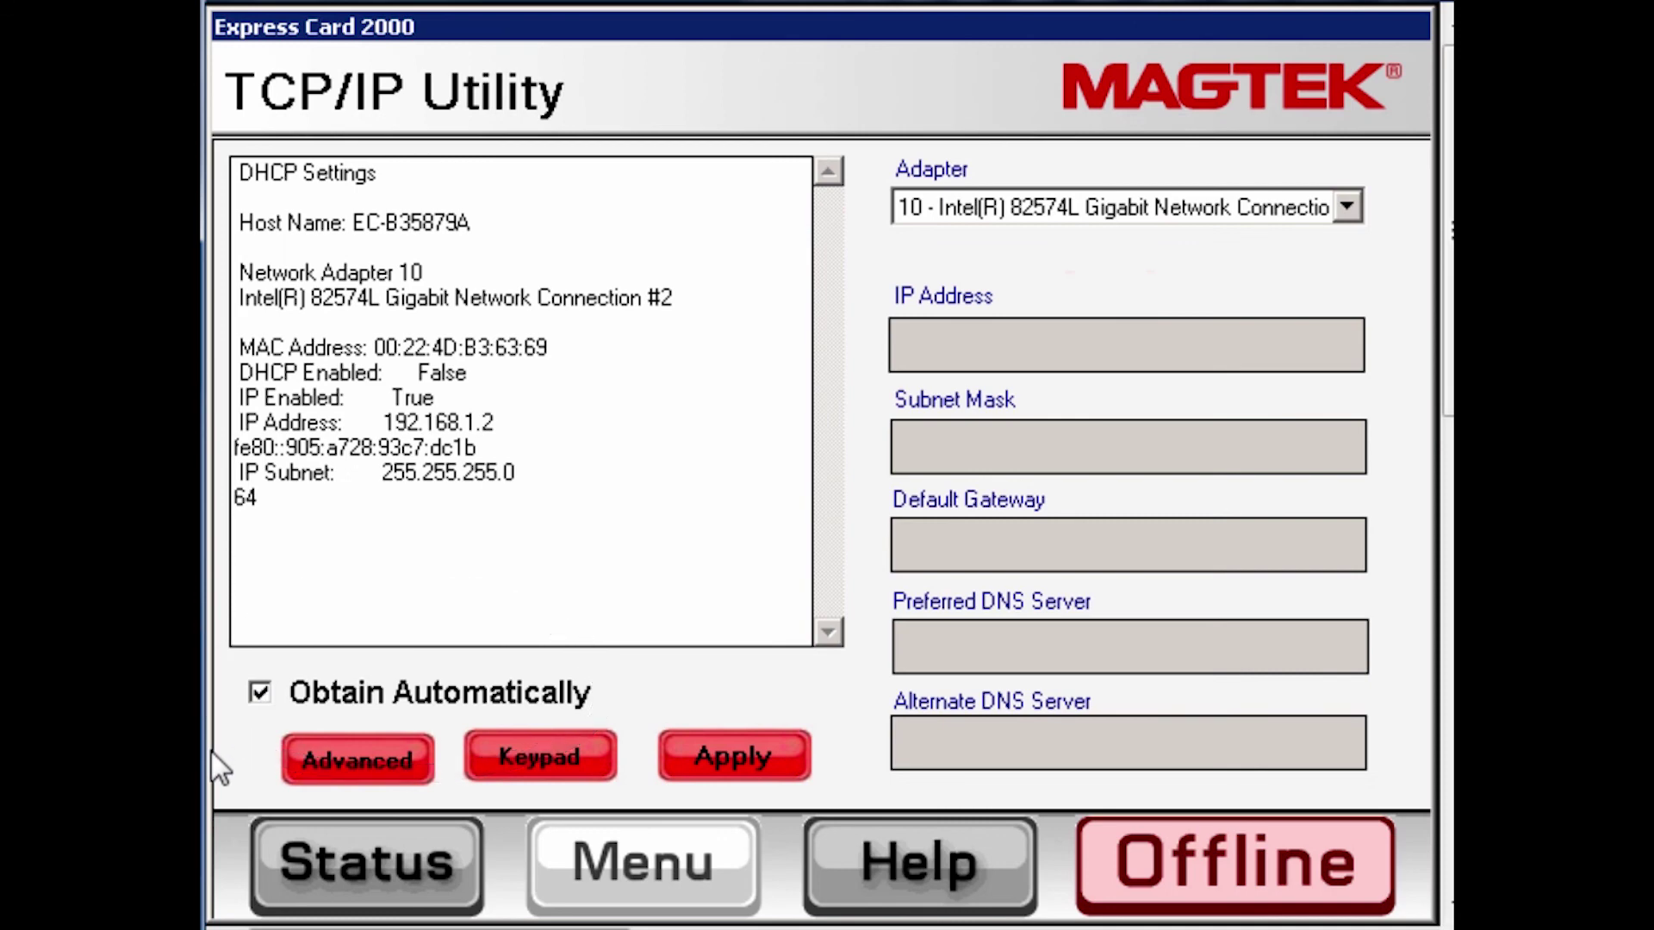
click(260, 693)
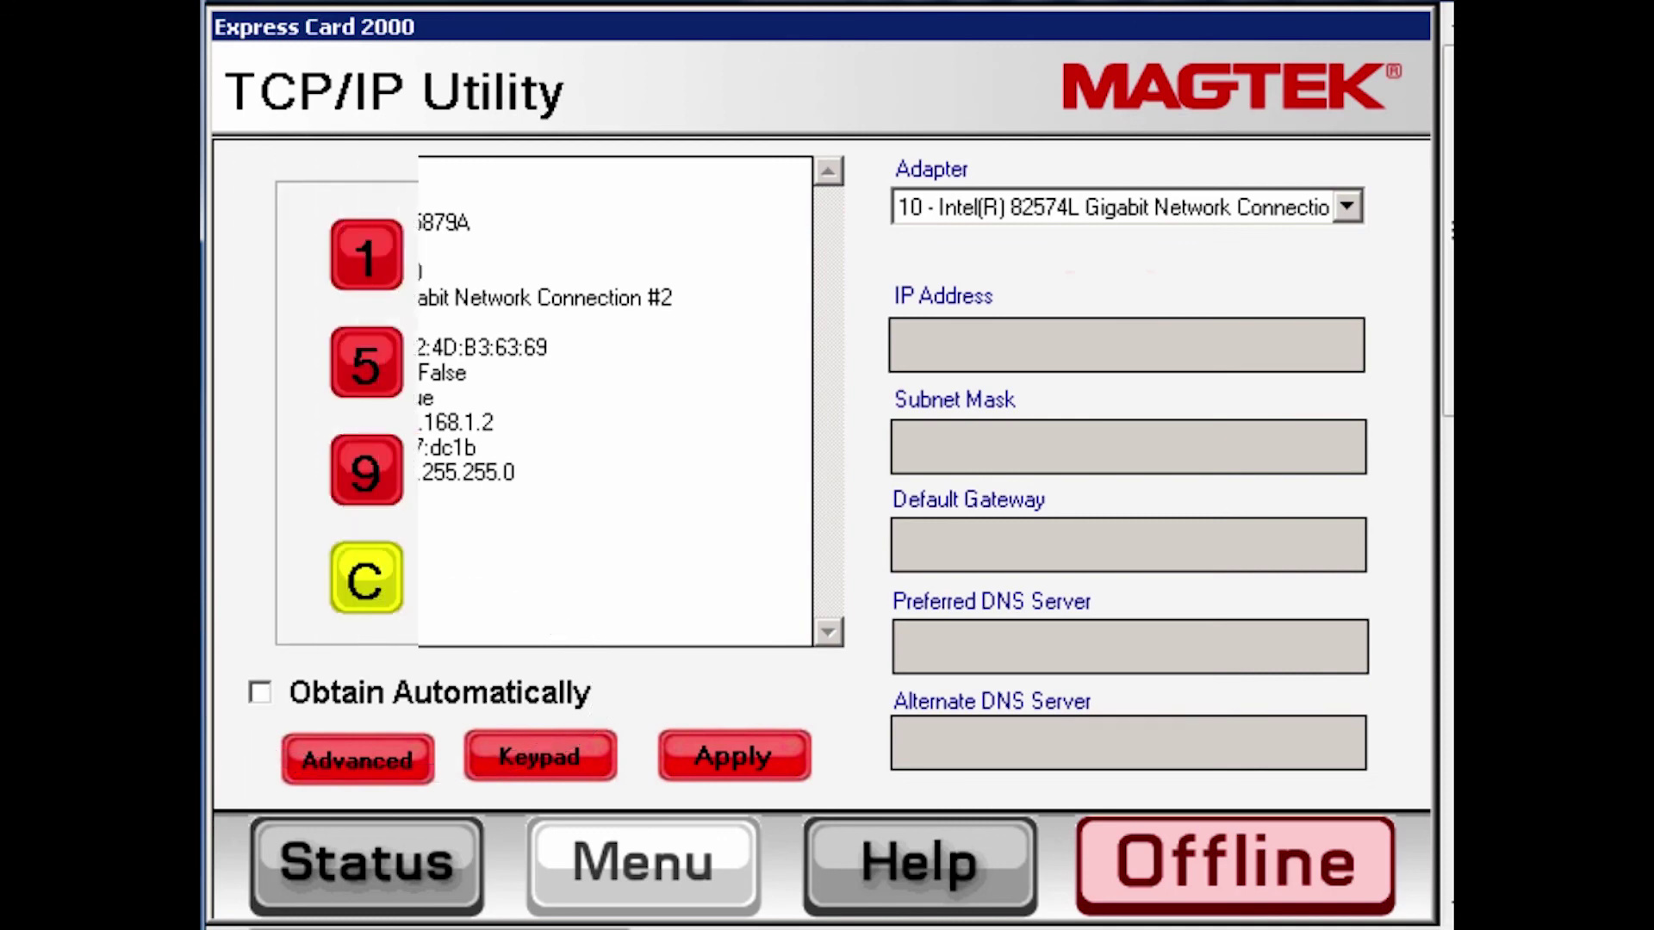
Enter 4.4.4.4 as the Alternate DNS Server and apply the TCP/IP settings
click(1151, 757)
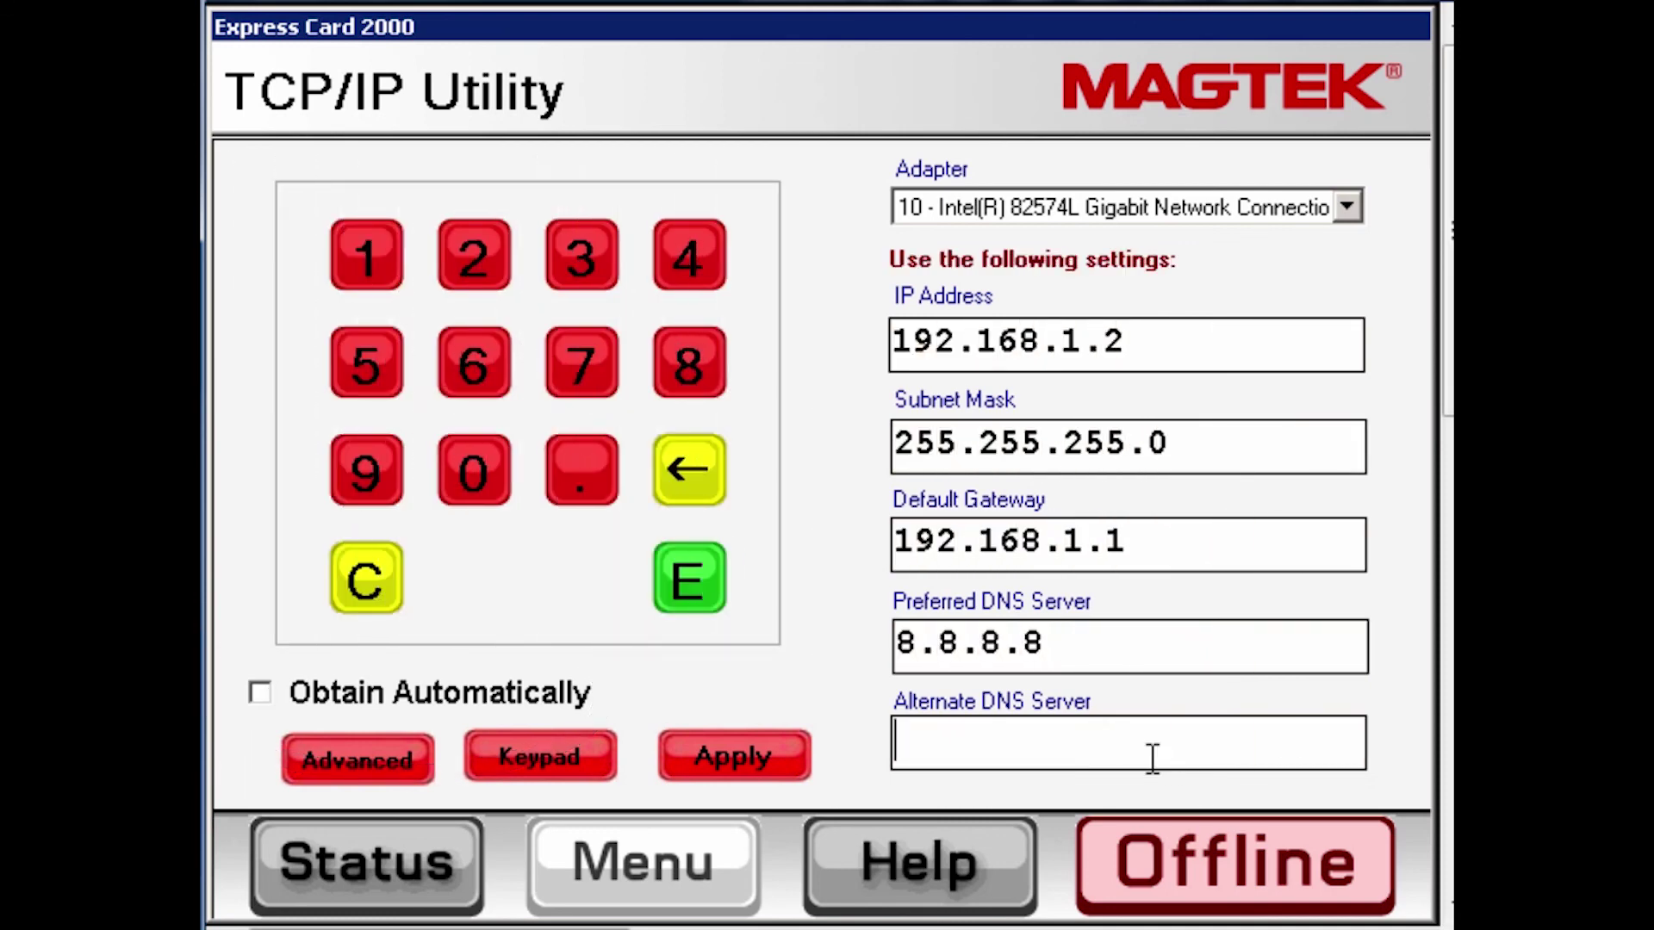
click(684, 266)
click(589, 473)
click(672, 285)
click(594, 474)
click(687, 270)
click(744, 737)
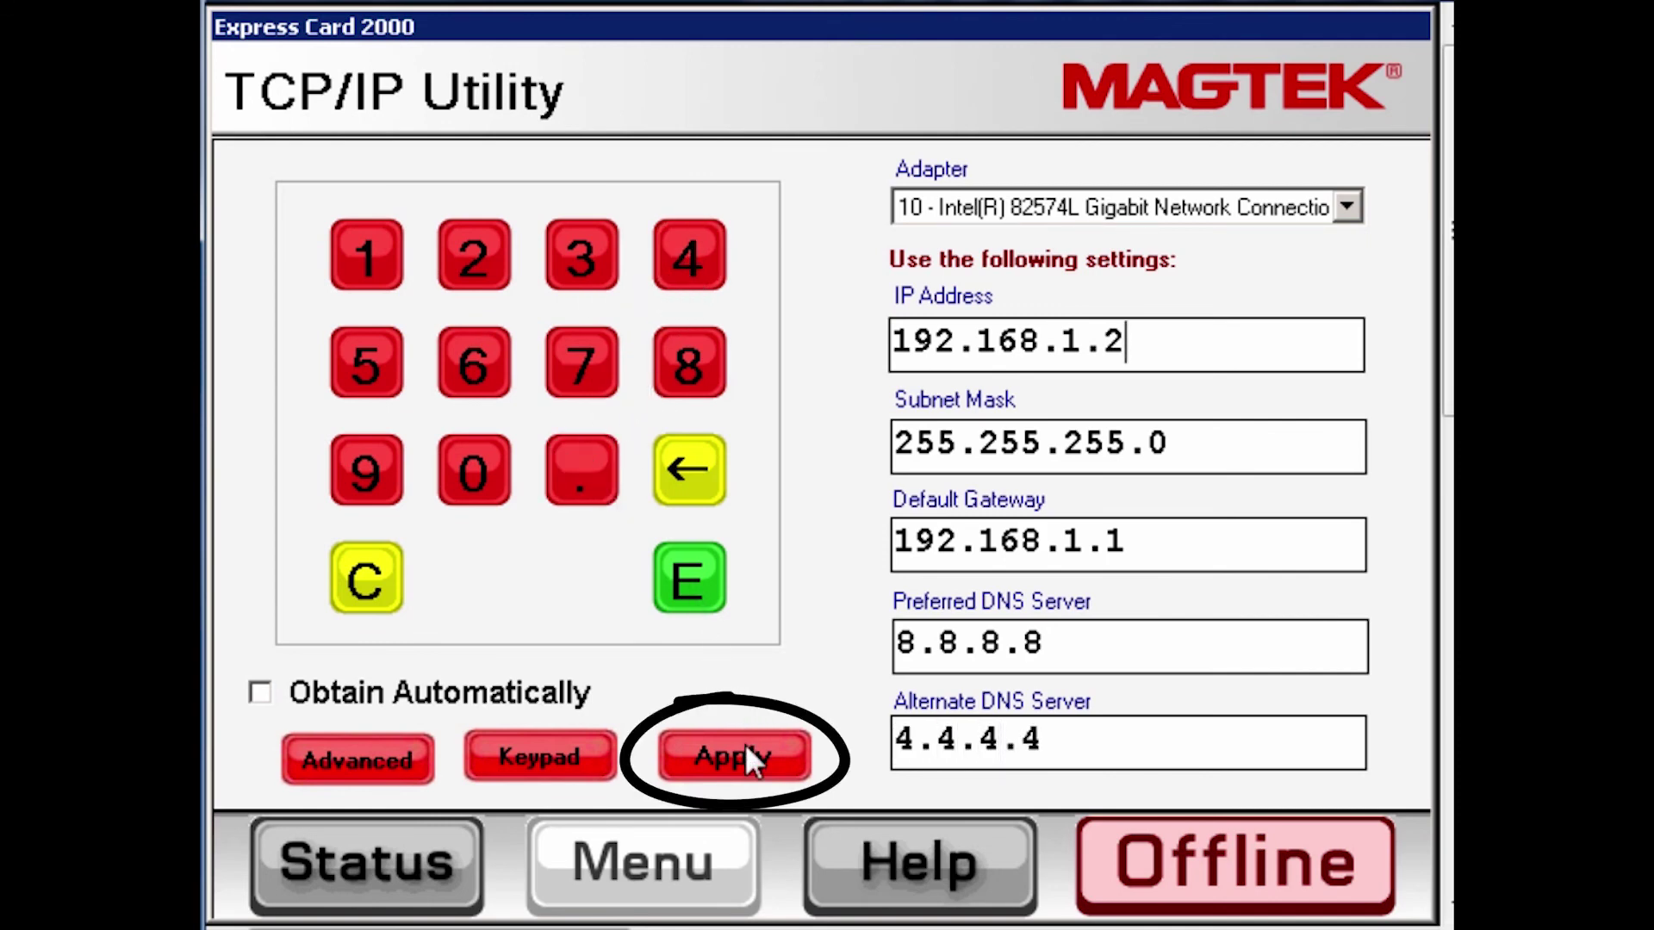